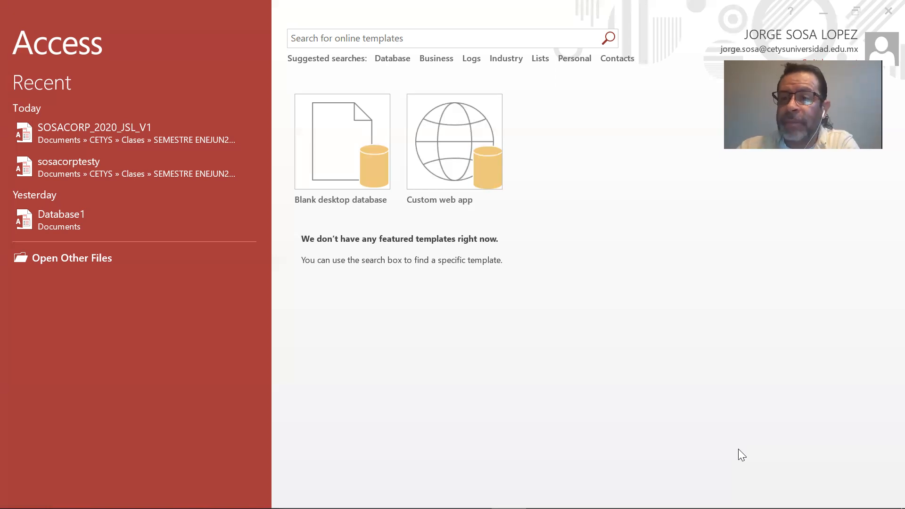
pyautogui.click(350, 155)
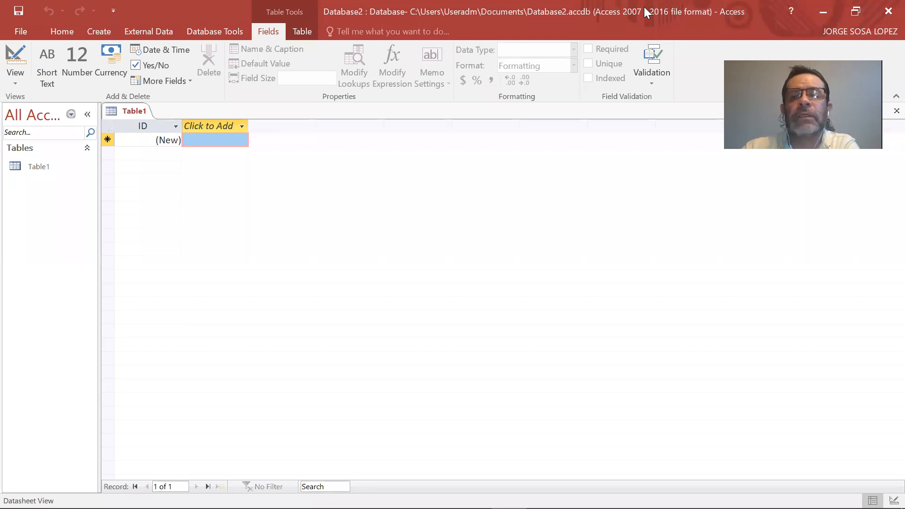
pyautogui.click(20, 30)
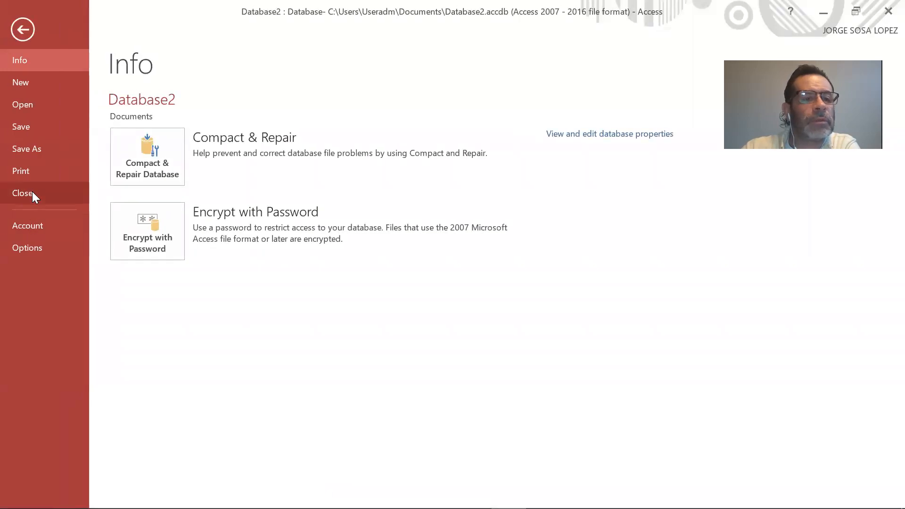
pyautogui.click(24, 192)
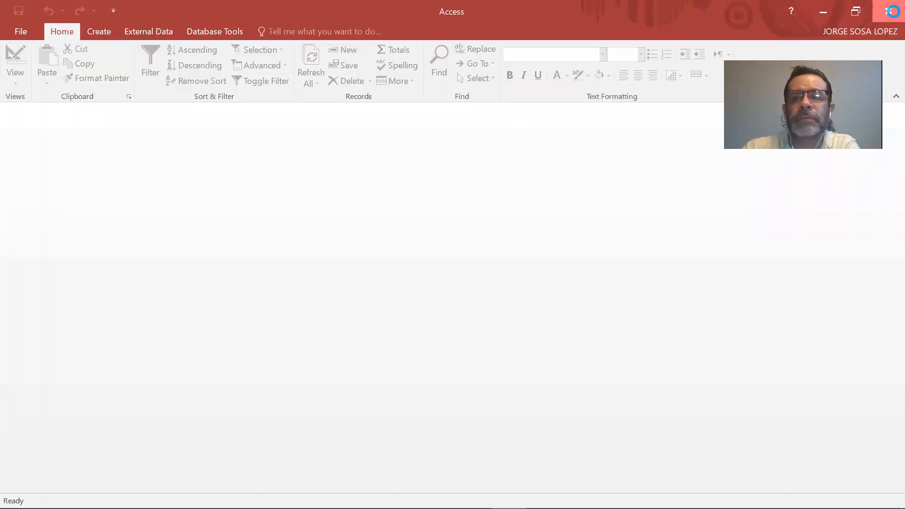
pyautogui.hotkey('alt', 'Tab')
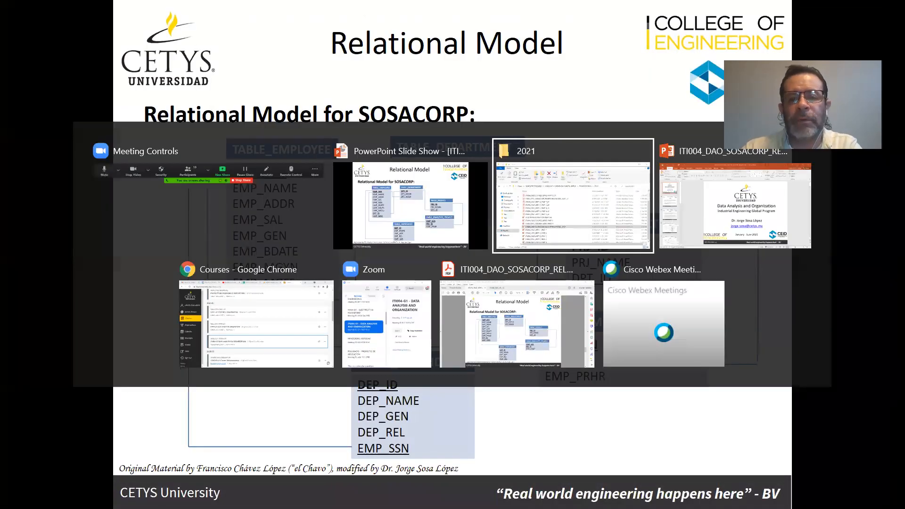
pyautogui.click(509, 495)
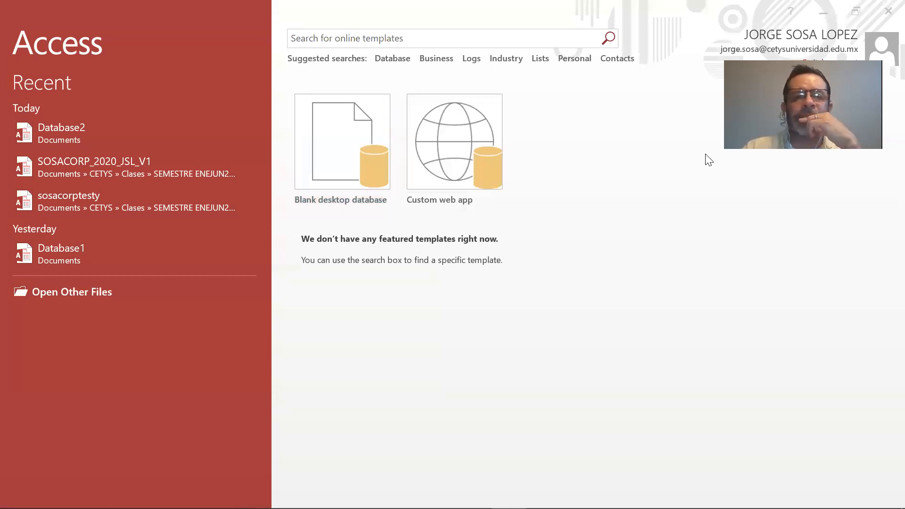
# - Start a new blank desktop database and name its file SOSACORP_2021_JSL_V1
pyautogui.click(368, 154)
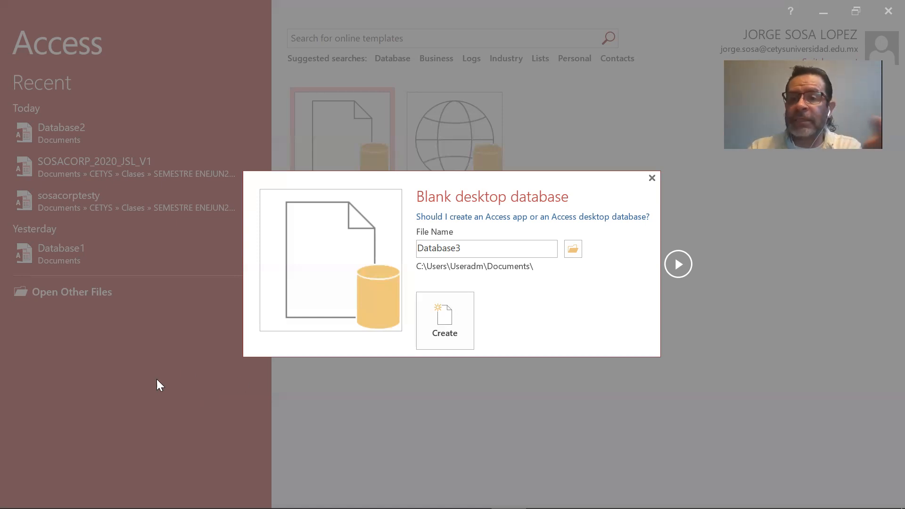
pyautogui.click(476, 248)
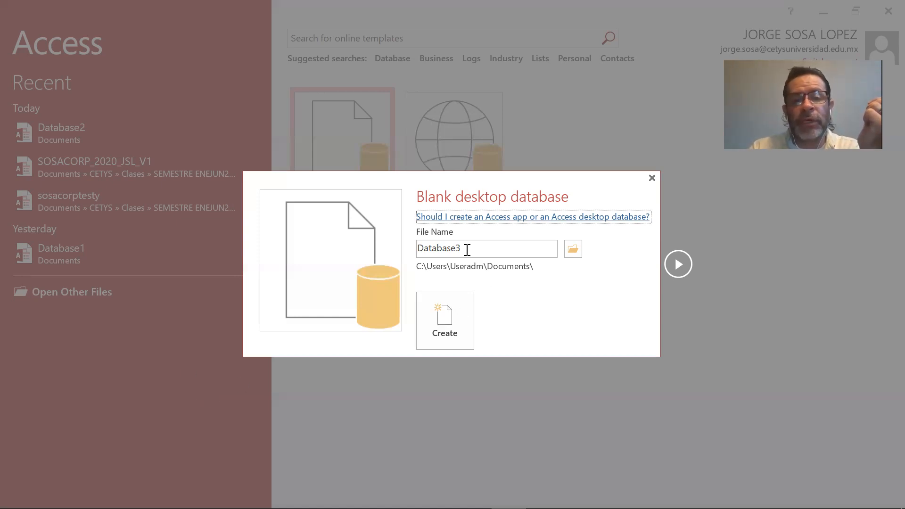
pyautogui.doubleClick(465, 249)
pyautogui.write('SO')
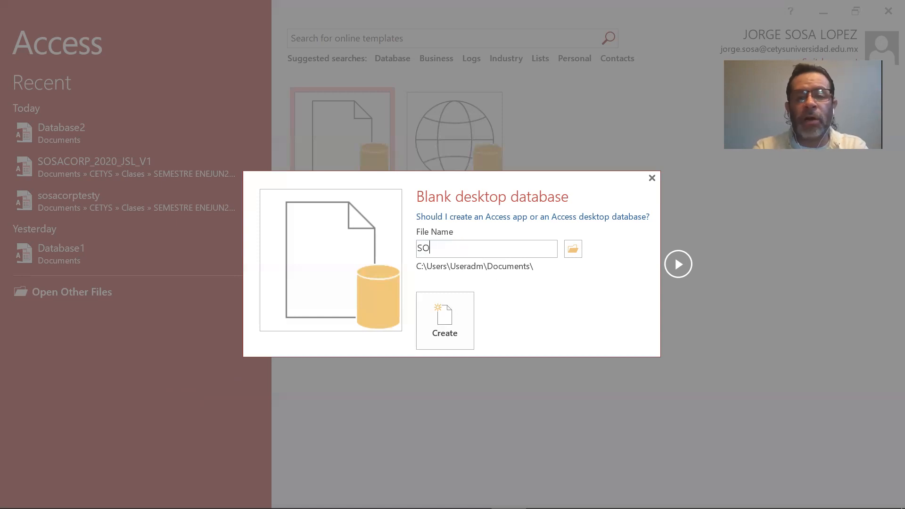
pyautogui.write('SACOR')
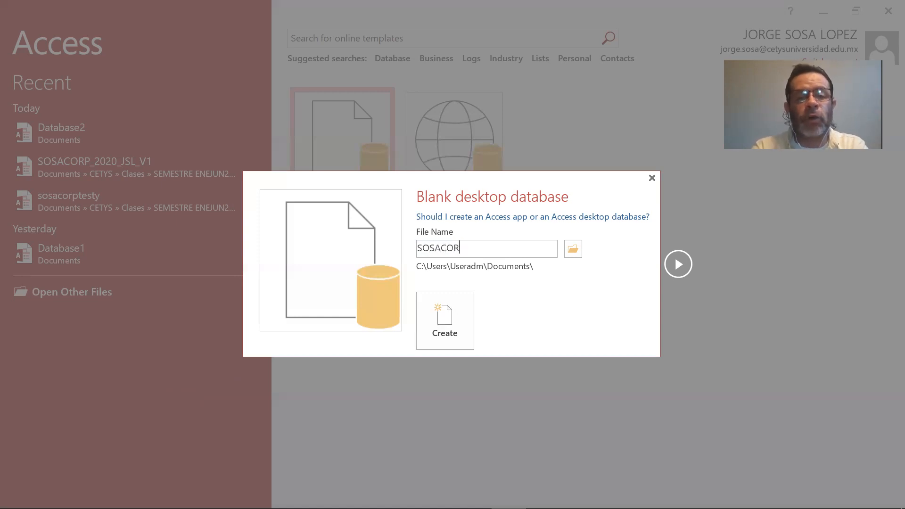
pyautogui.write('P_2021')
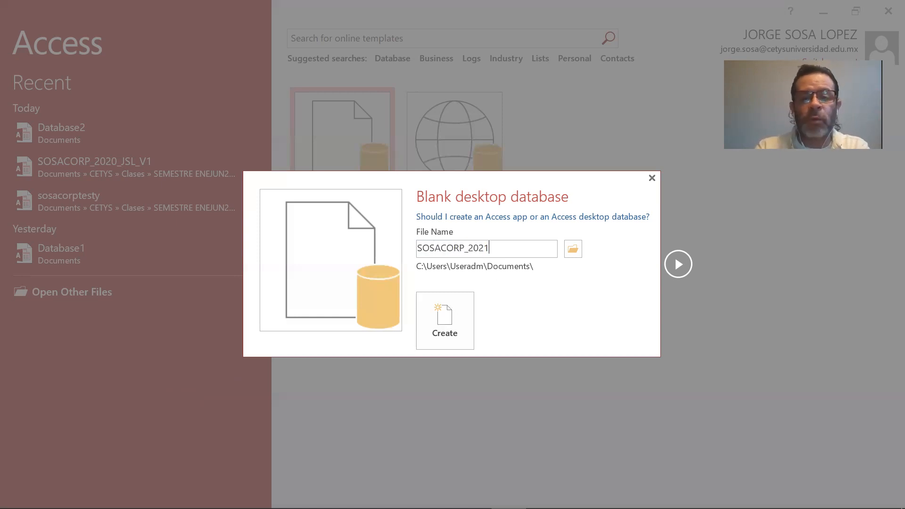
pyautogui.write('_JSL_V1')
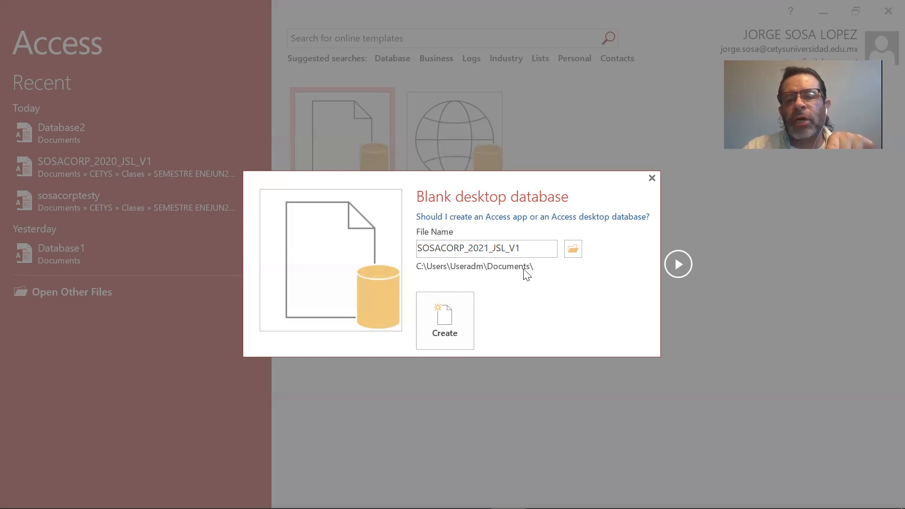
# - Set the new database's save location to Documents\CETYS\Clases\SEMESTRE ENEJUN21\ANALISIS Y ORGANIZACION DE DATOS\ACCESS EXERCISES\2021
pyautogui.click(573, 251)
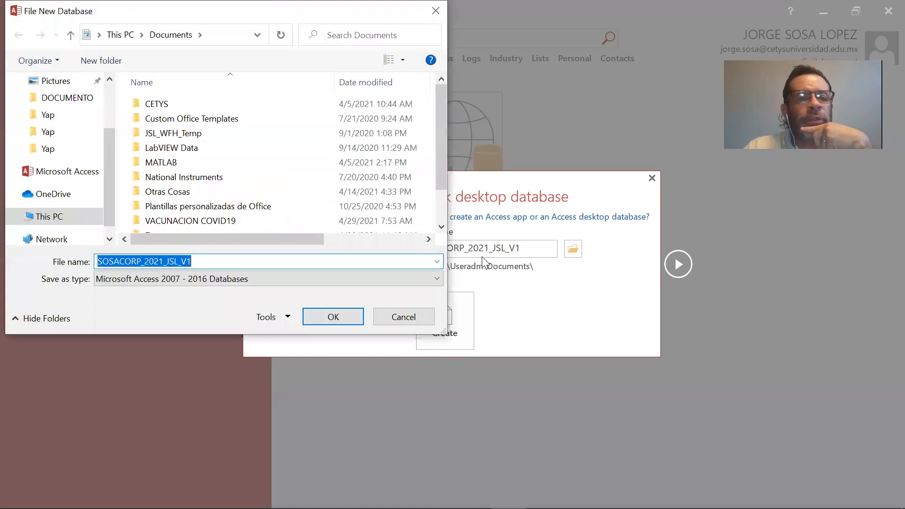
pyautogui.click(186, 103)
pyautogui.doubleClick(186, 104)
pyautogui.doubleClick(186, 118)
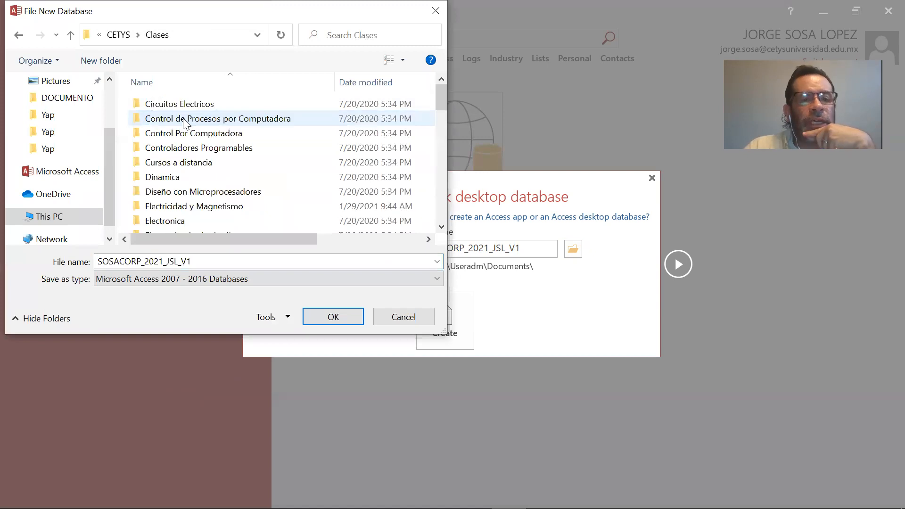
pyautogui.click(202, 209)
pyautogui.scroll(-5, 202, 212)
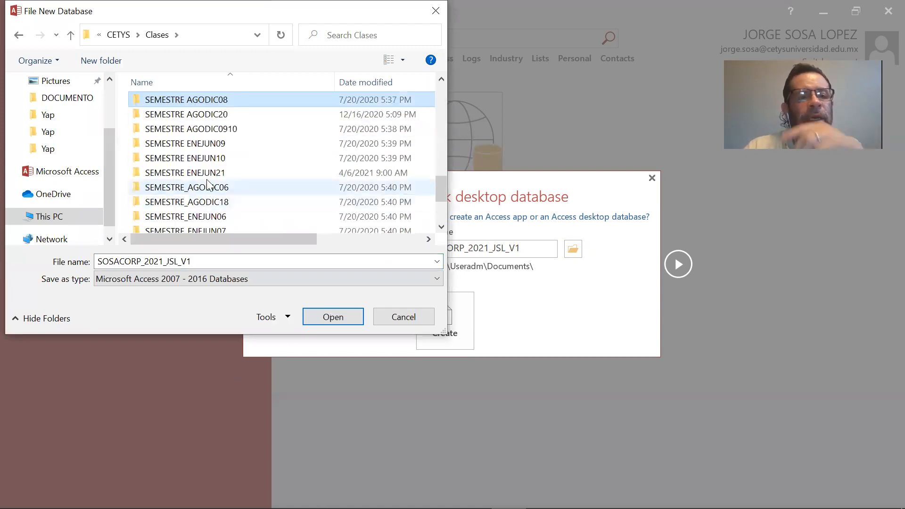
pyautogui.doubleClick(207, 175)
pyautogui.doubleClick(221, 104)
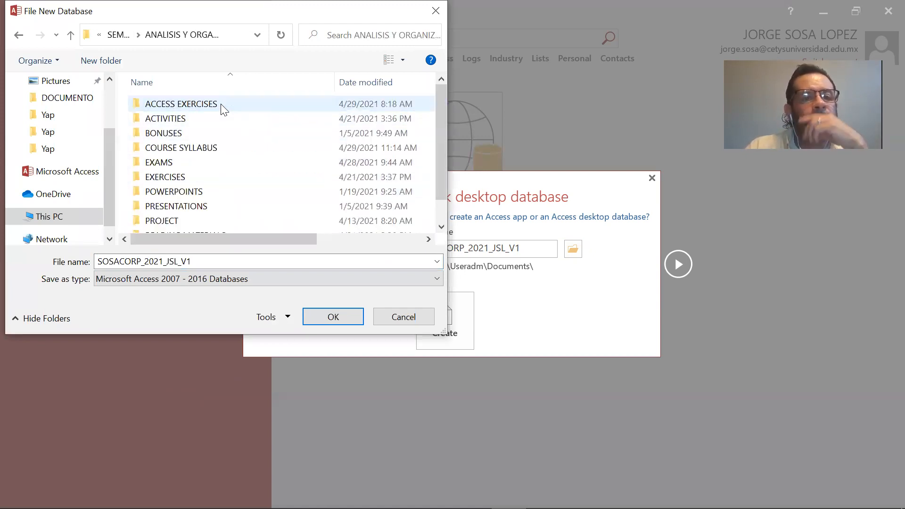
pyautogui.doubleClick(216, 105)
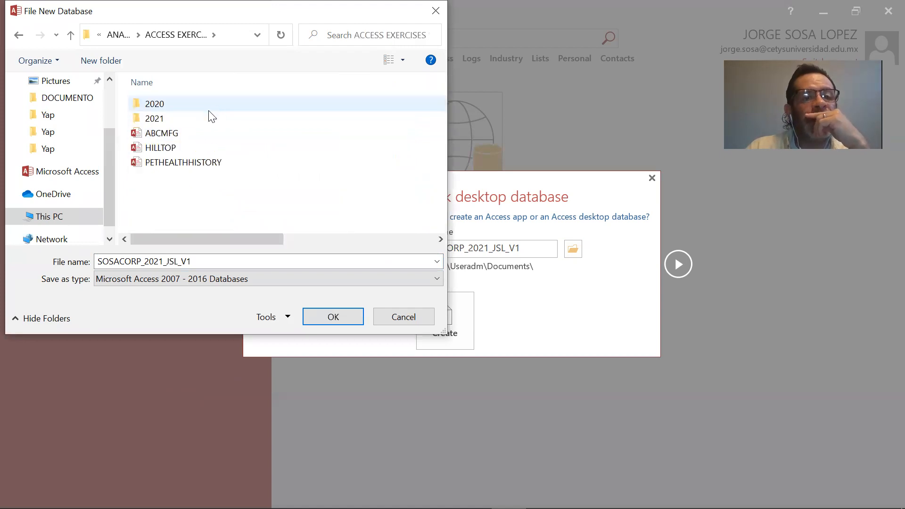
pyautogui.doubleClick(203, 121)
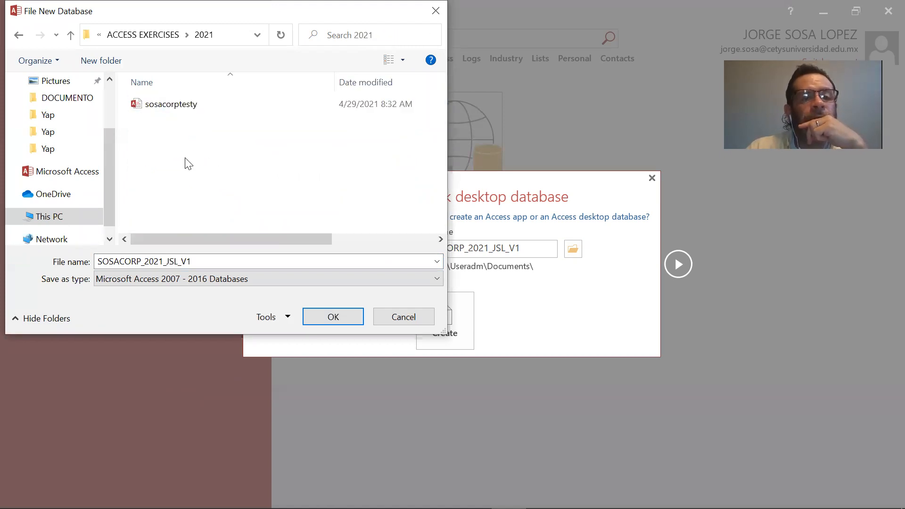
pyautogui.click(333, 318)
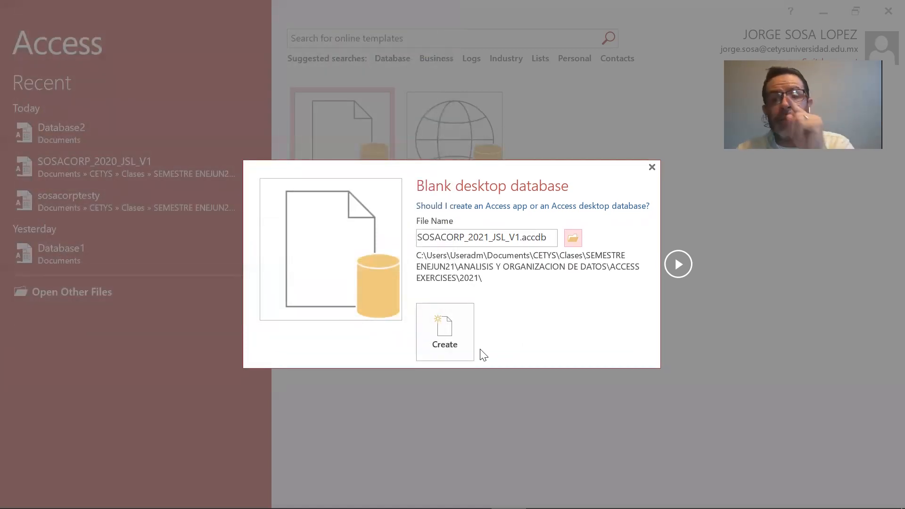
# - Create the SOSACORP_2021_JSL_V1 database and widen the pane that lists its Access objects
pyautogui.click(523, 236)
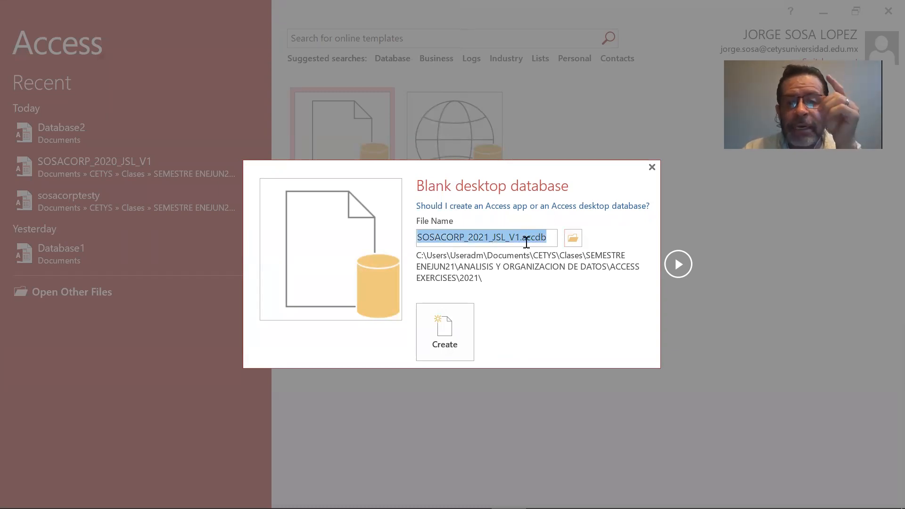
pyautogui.click(526, 240)
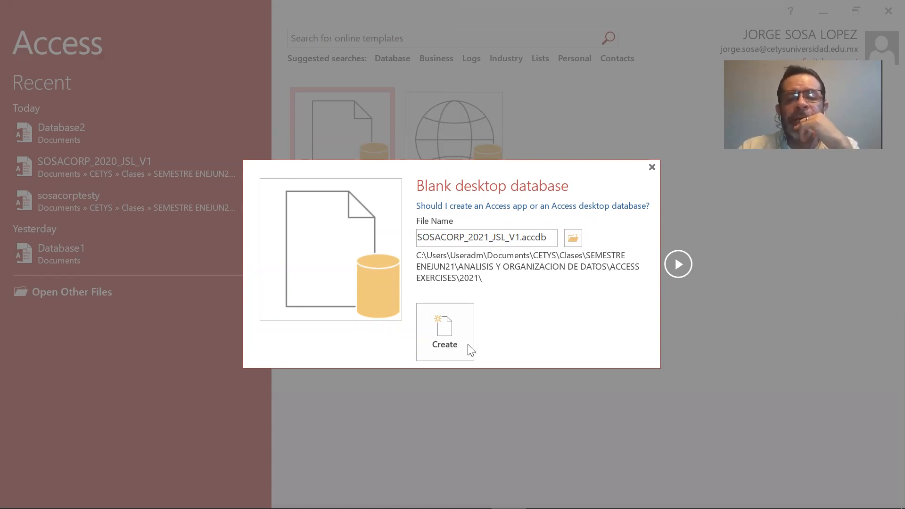
pyautogui.click(445, 336)
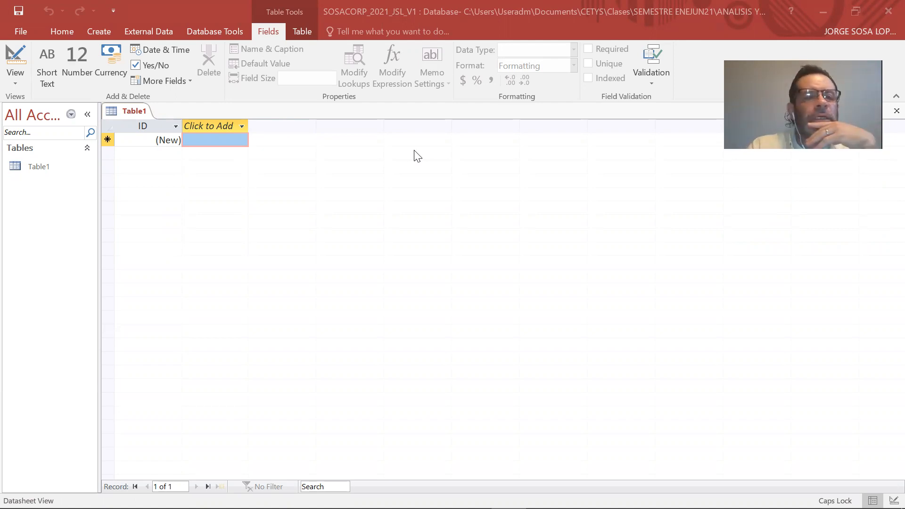
pyautogui.moveTo(100, 250); pyautogui.dragTo(147, 248)
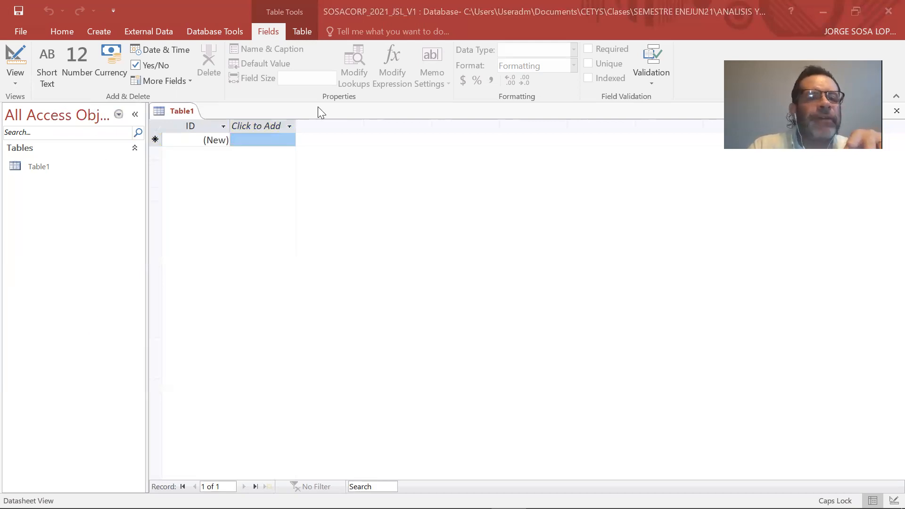
pyautogui.moveTo(78, 101)
pyautogui.mouseDown()
pyautogui.moveTo(10, 137)
pyautogui.moveTo(43, 309)
pyautogui.moveTo(152, 172)
pyautogui.moveTo(81, 102)
pyautogui.mouseUp()
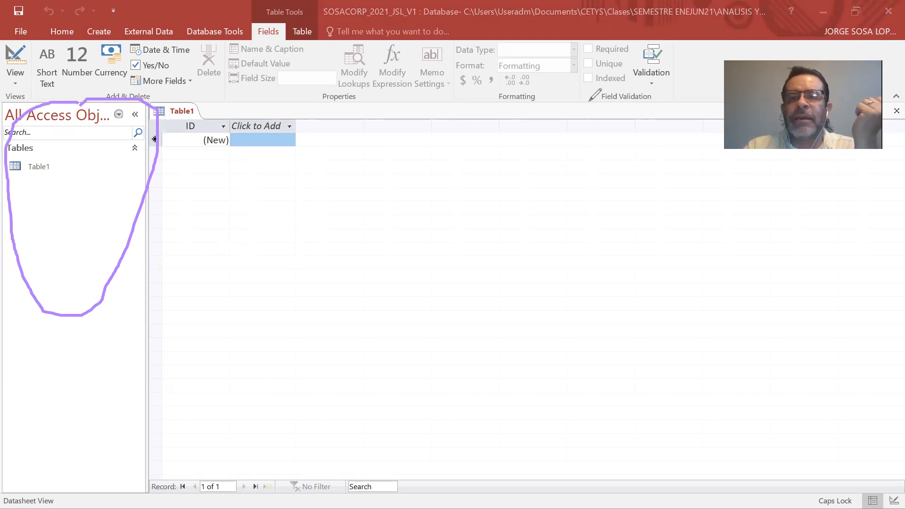
pyautogui.click(606, 97)
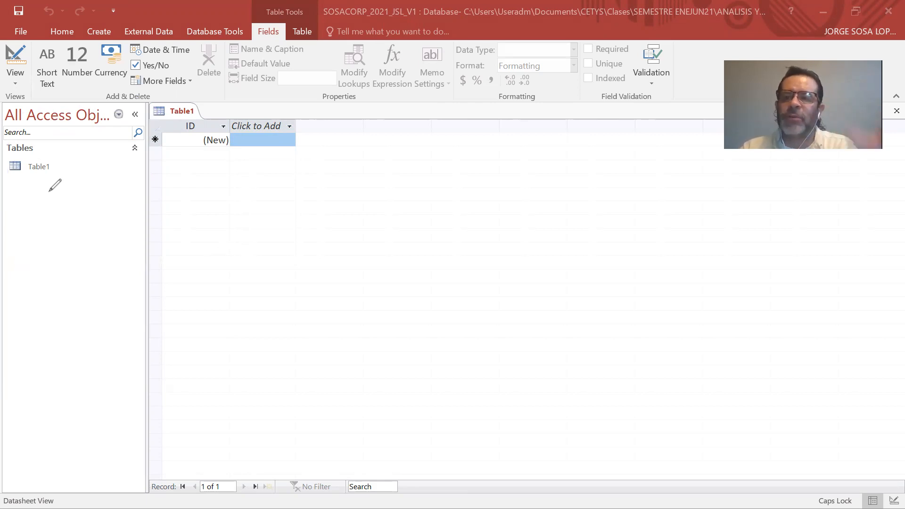
pyautogui.moveTo(63, 174)
pyautogui.mouseDown()
pyautogui.moveTo(63, 286)
pyautogui.moveTo(72, 277)
pyautogui.mouseUp()
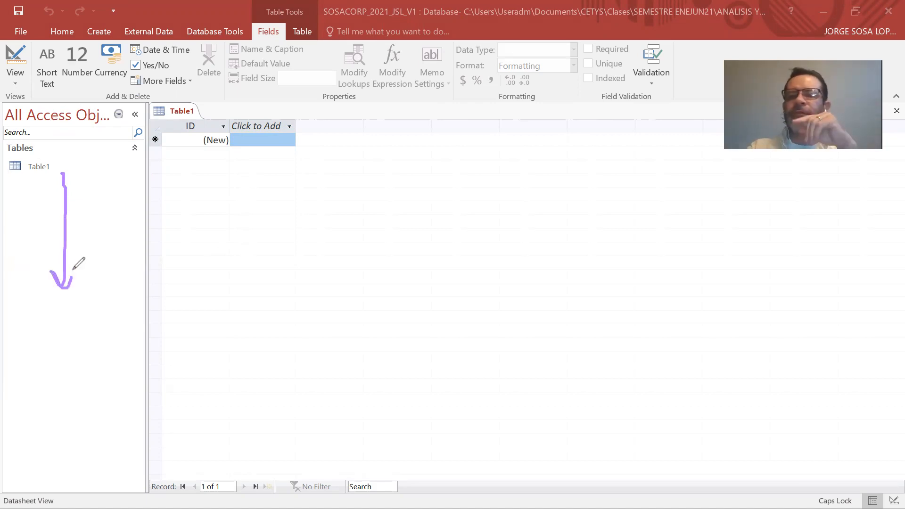
pyautogui.moveTo(40, 190); pyautogui.dragTo(68, 187)
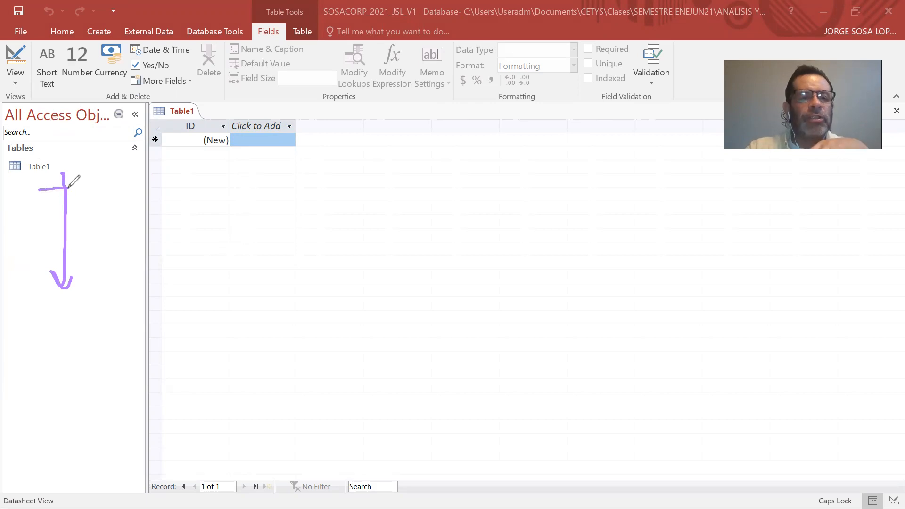
pyautogui.moveTo(11, 211)
pyautogui.mouseDown()
pyautogui.moveTo(34, 211)
pyautogui.moveTo(68, 231)
pyautogui.mouseUp()
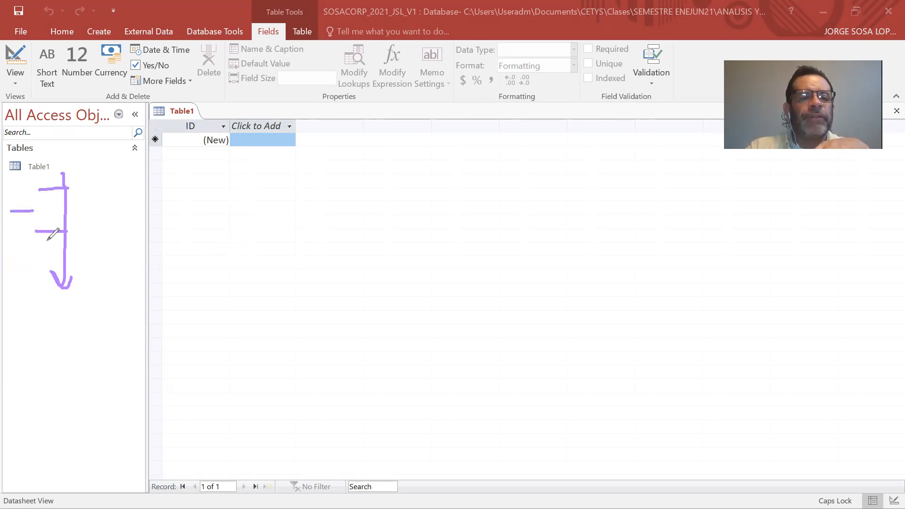
pyautogui.moveTo(15, 267); pyautogui.dragTo(36, 267)
pyautogui.moveTo(35, 301); pyautogui.dragTo(78, 300)
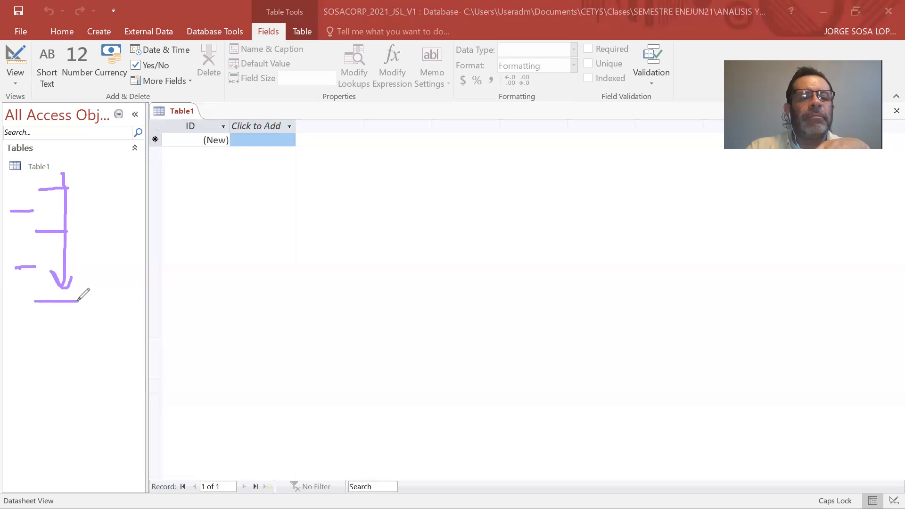
pyautogui.click(520, 100)
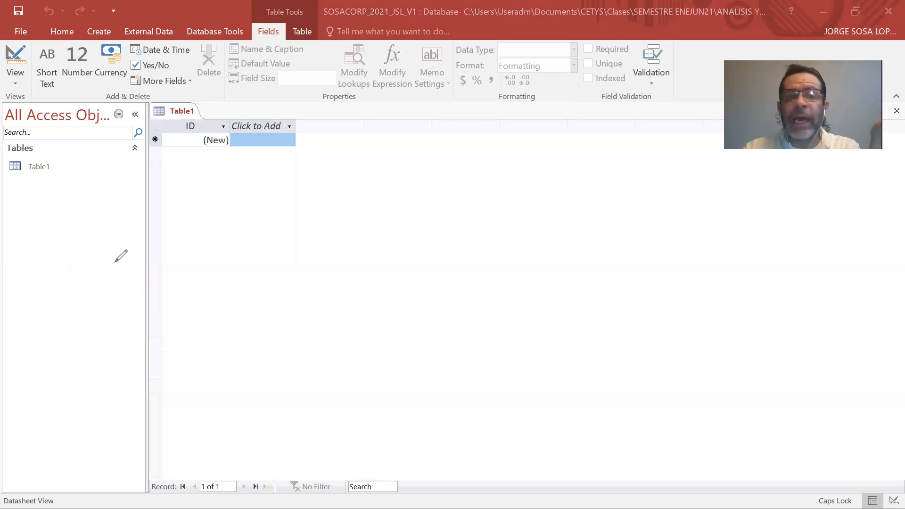
pyautogui.click(56, 167)
pyautogui.moveTo(56, 169); pyautogui.dragTo(76, 168)
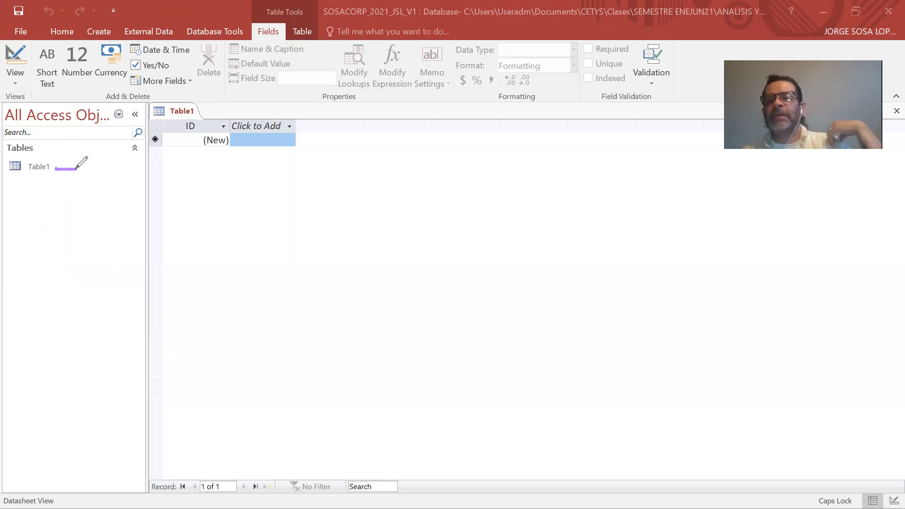
pyautogui.hotkey('ctrl', 'z')
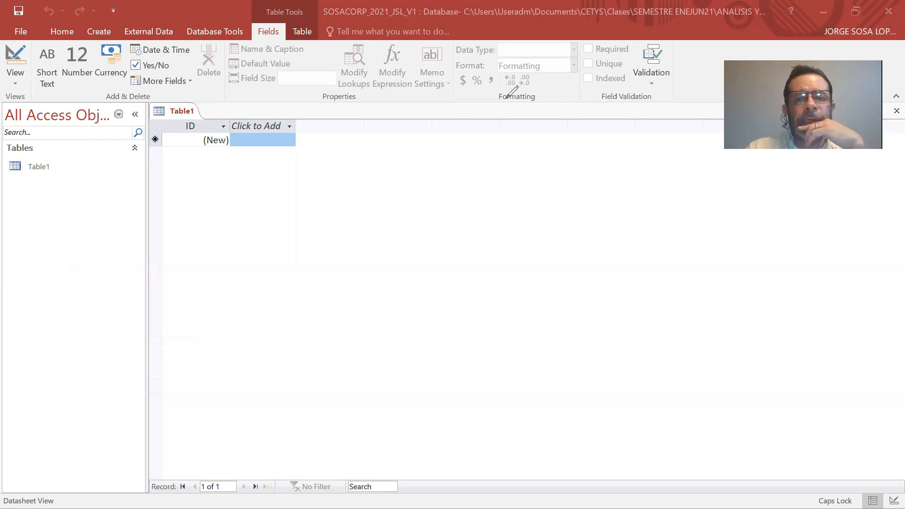
pyautogui.moveTo(25, 176); pyautogui.dragTo(42, 224)
pyautogui.moveTo(80, 278)
pyautogui.mouseDown()
pyautogui.moveTo(339, 238)
pyautogui.moveTo(339, 214)
pyautogui.moveTo(377, 222)
pyautogui.moveTo(357, 246)
pyautogui.mouseUp()
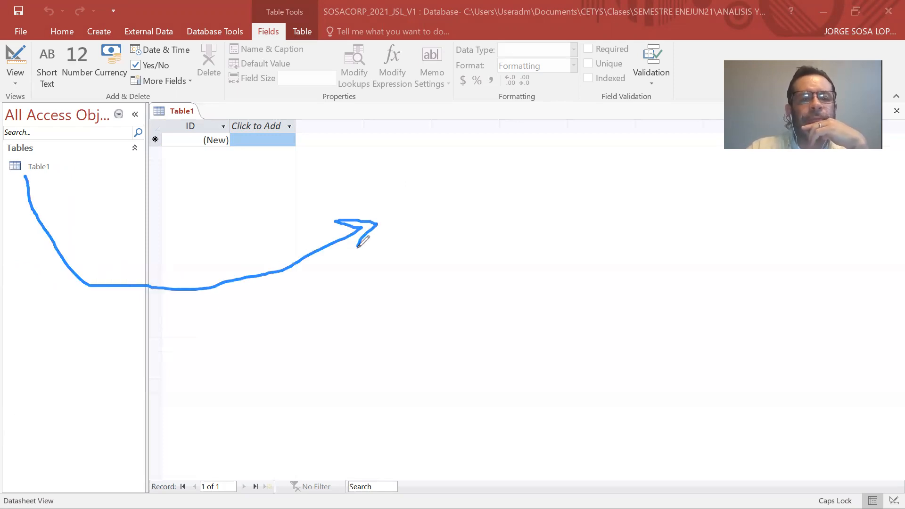
pyautogui.moveTo(338, 214); pyautogui.dragTo(357, 246)
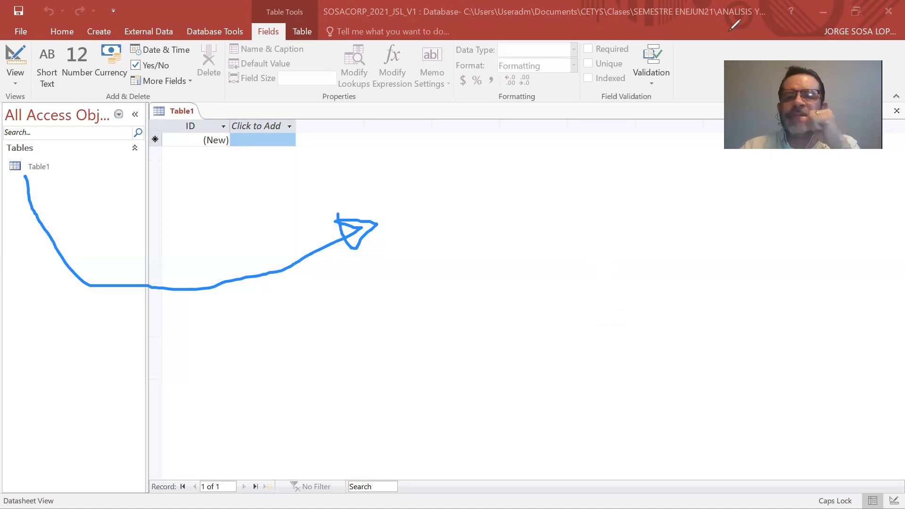
pyautogui.click(621, 144)
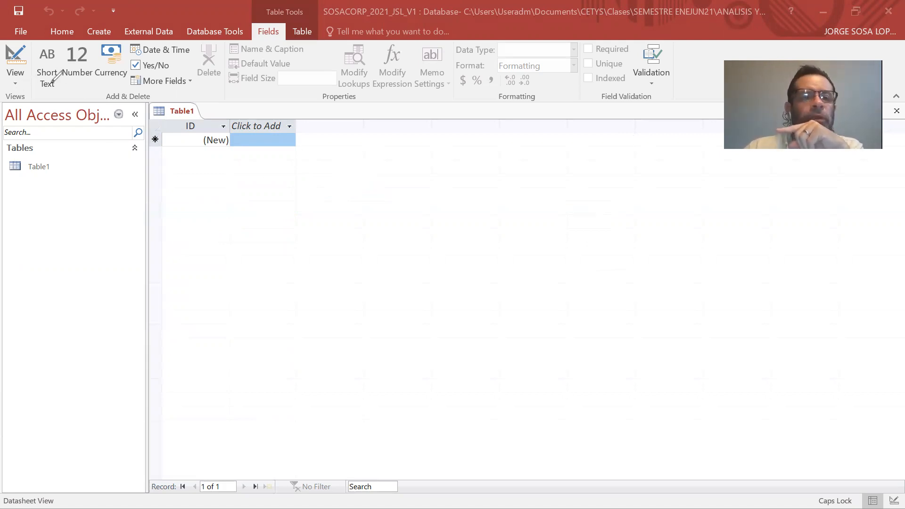
pyautogui.click(19, 86)
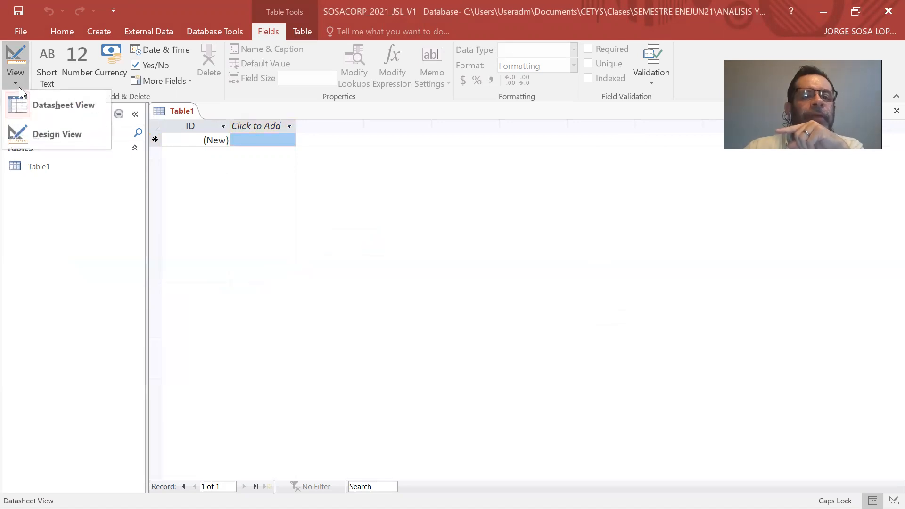
pyautogui.click(529, 220)
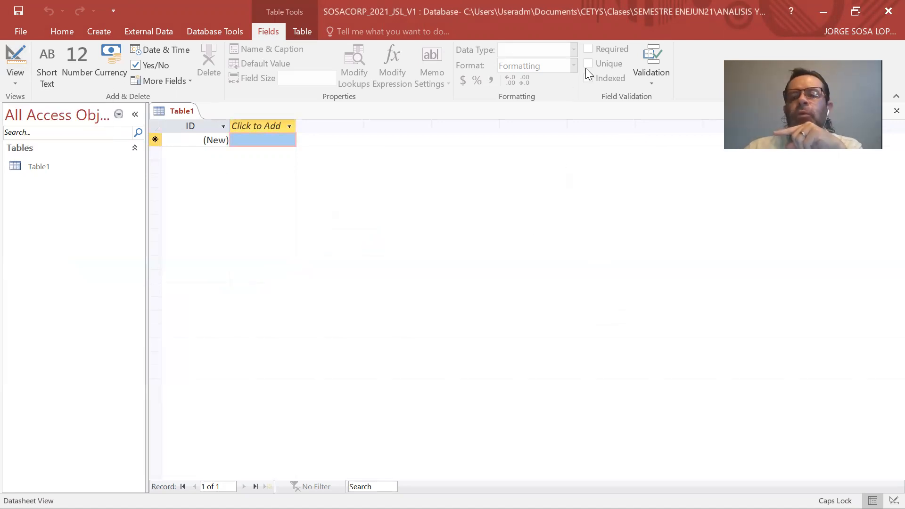
pyautogui.click(542, 63)
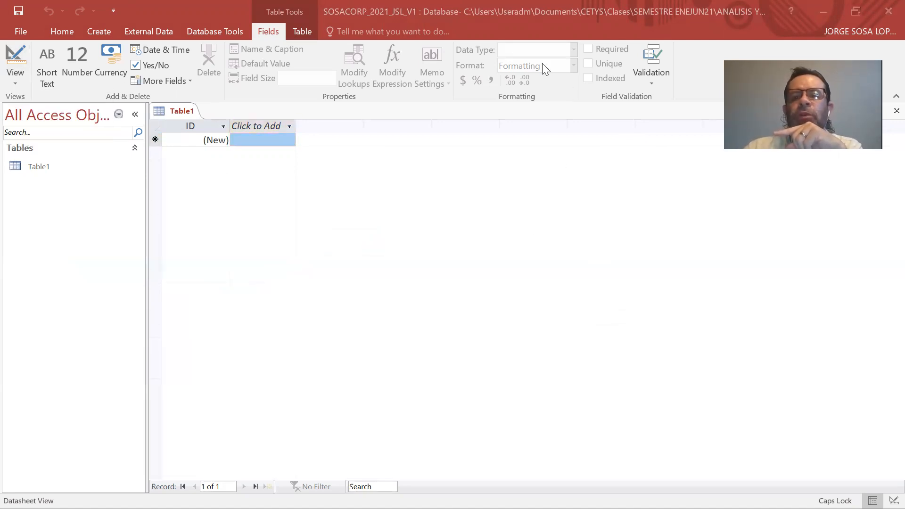
# - Handwrite DATASHEET VIEW as an annotation across the empty table area and clear it
pyautogui.moveTo(211, 307); pyautogui.dragTo(238, 362)
pyautogui.moveTo(210, 309)
pyautogui.mouseDown()
pyautogui.moveTo(264, 311)
pyautogui.moveTo(233, 354)
pyautogui.mouseUp()
pyautogui.moveTo(295, 319)
pyautogui.mouseDown()
pyautogui.moveTo(305, 278)
pyautogui.moveTo(336, 311)
pyautogui.mouseUp()
pyautogui.moveTo(286, 296); pyautogui.dragTo(327, 280)
pyautogui.moveTo(349, 243); pyautogui.dragTo(375, 293)
pyautogui.moveTo(330, 254); pyautogui.dragTo(386, 223)
pyautogui.moveTo(414, 253)
pyautogui.mouseDown()
pyautogui.moveTo(471, 245)
pyautogui.moveTo(414, 231)
pyautogui.mouseUp()
pyautogui.moveTo(525, 178); pyautogui.dragTo(504, 223)
pyautogui.moveTo(569, 169)
pyautogui.mouseDown()
pyautogui.moveTo(569, 215)
pyautogui.moveTo(598, 193)
pyautogui.moveTo(607, 214)
pyautogui.mouseUp()
pyautogui.moveTo(634, 163)
pyautogui.mouseDown()
pyautogui.moveTo(636, 188)
pyautogui.moveTo(677, 207)
pyautogui.moveTo(669, 190)
pyautogui.moveTo(675, 164)
pyautogui.moveTo(732, 212)
pyautogui.moveTo(702, 194)
pyautogui.mouseUp()
pyautogui.moveTo(694, 178)
pyautogui.mouseDown()
pyautogui.moveTo(718, 175)
pyautogui.moveTo(769, 214)
pyautogui.mouseUp()
pyautogui.moveTo(733, 183); pyautogui.dragTo(801, 170)
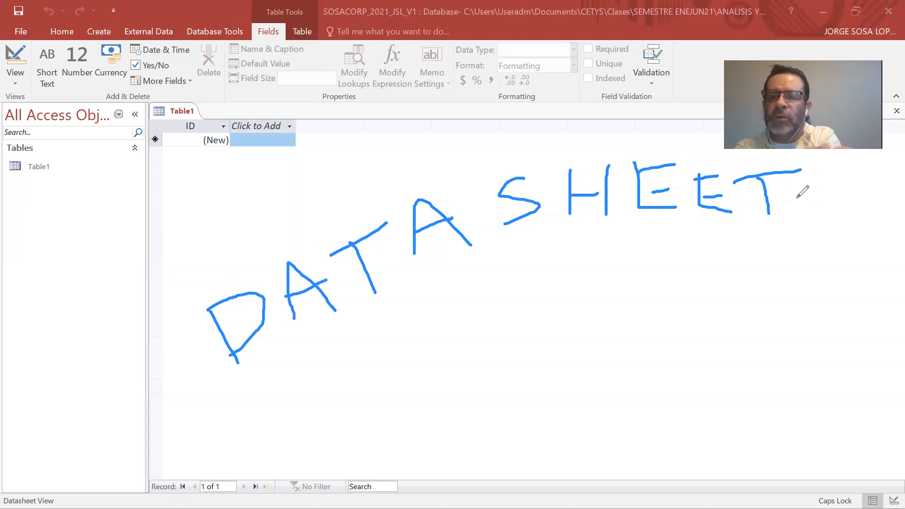
pyautogui.moveTo(359, 330)
pyautogui.mouseDown()
pyautogui.moveTo(453, 313)
pyautogui.moveTo(492, 374)
pyautogui.mouseUp()
pyautogui.moveTo(518, 288); pyautogui.dragTo(579, 347)
pyautogui.moveTo(534, 326); pyautogui.dragTo(563, 317)
pyautogui.moveTo(517, 287)
pyautogui.mouseDown()
pyautogui.moveTo(573, 277)
pyautogui.moveTo(650, 288)
pyautogui.moveTo(716, 254)
pyautogui.mouseUp()
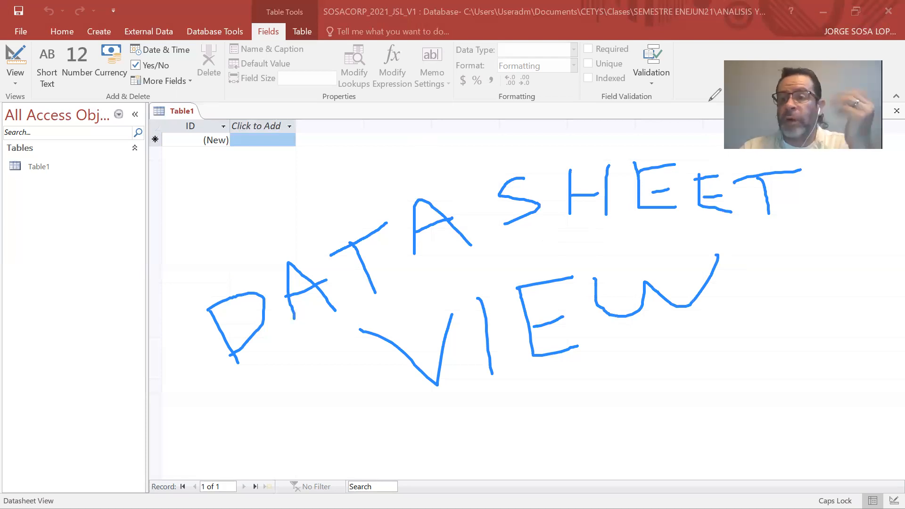
pyautogui.click(621, 102)
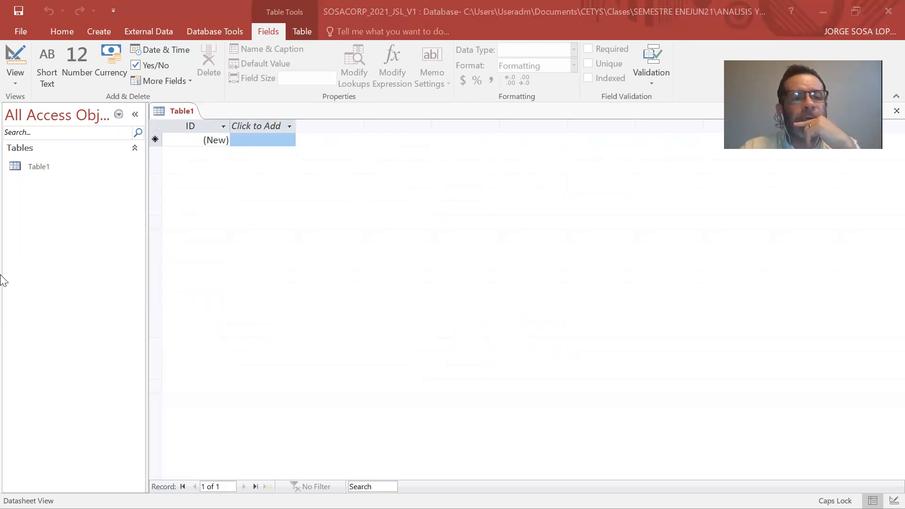
# - Try to rename Table1 from the list of database objects
pyautogui.rightClick(50, 175)
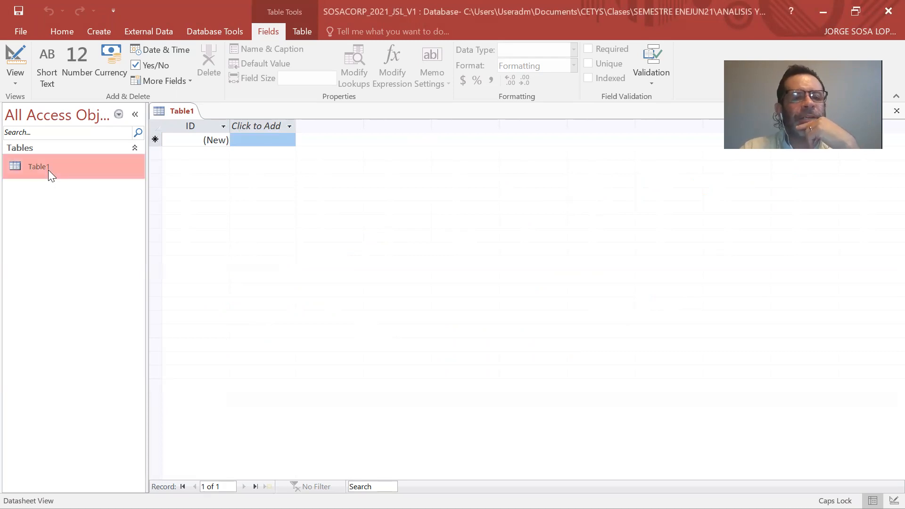
pyautogui.click(78, 250)
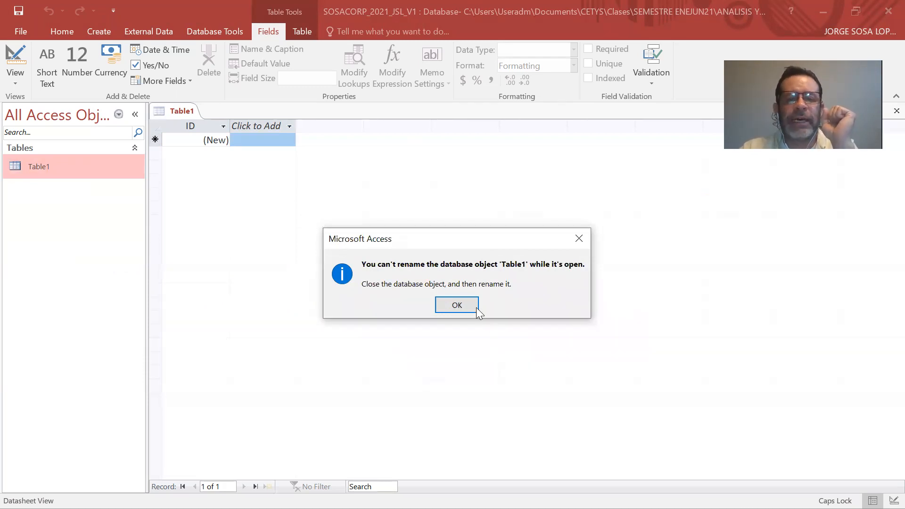
pyautogui.click(449, 310)
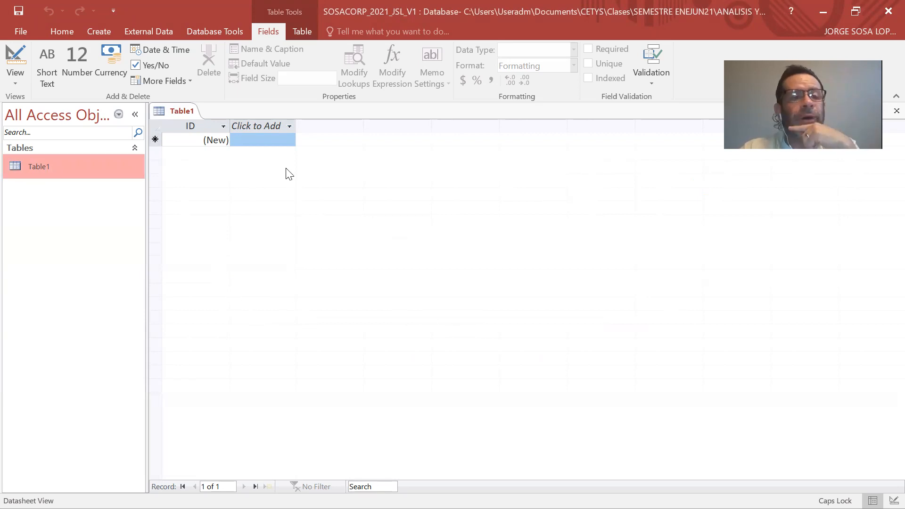
# - Switch Table1 to Design View, bringing up the request for a table name
pyautogui.click(11, 77)
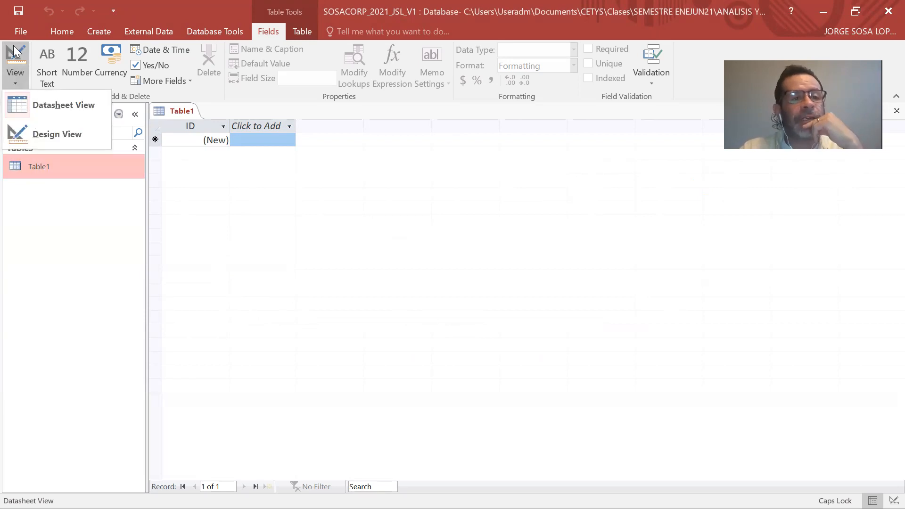
pyautogui.click(33, 134)
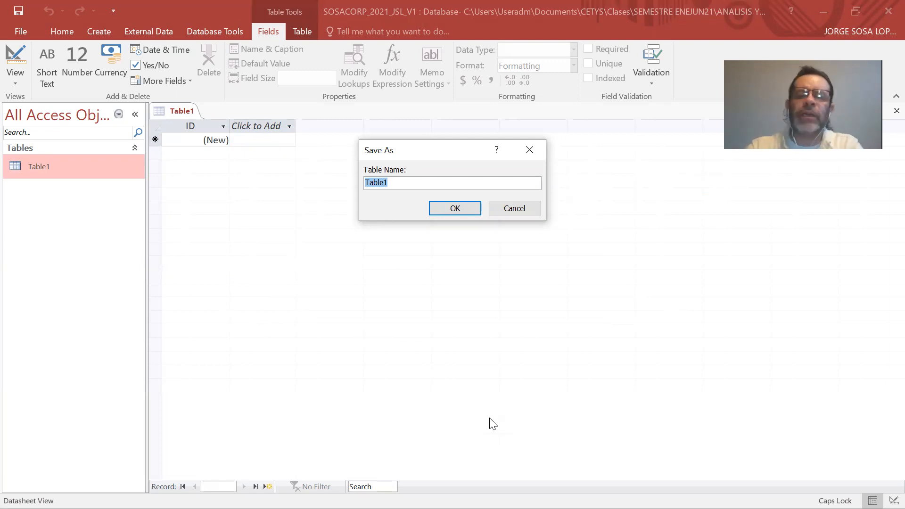
# - Switch between Access and the presentation to examine the table names in the SOSACORP relational model
pyautogui.hotkey('alt', 'Tab')
pyautogui.hotkey('alt', 'Tab')
pyautogui.hotkey('alt', 'Tab')
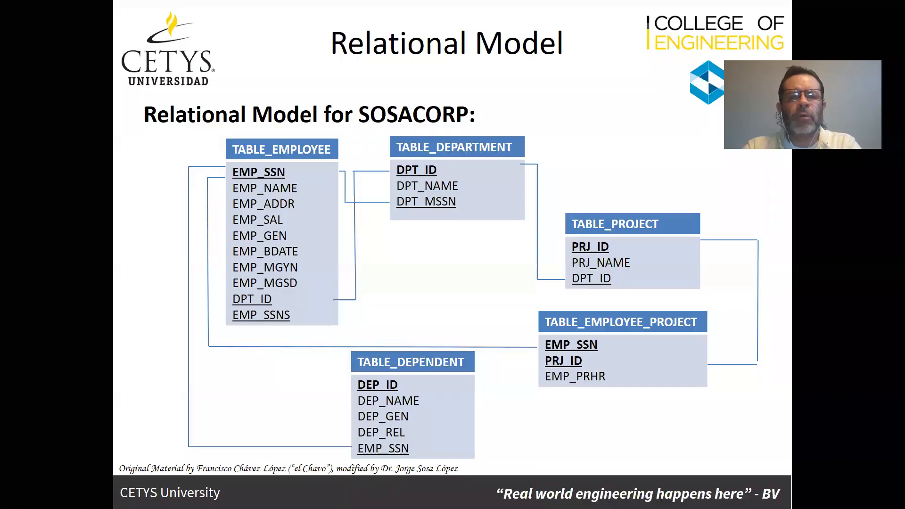
pyautogui.hotkey('alt', 'Tab')
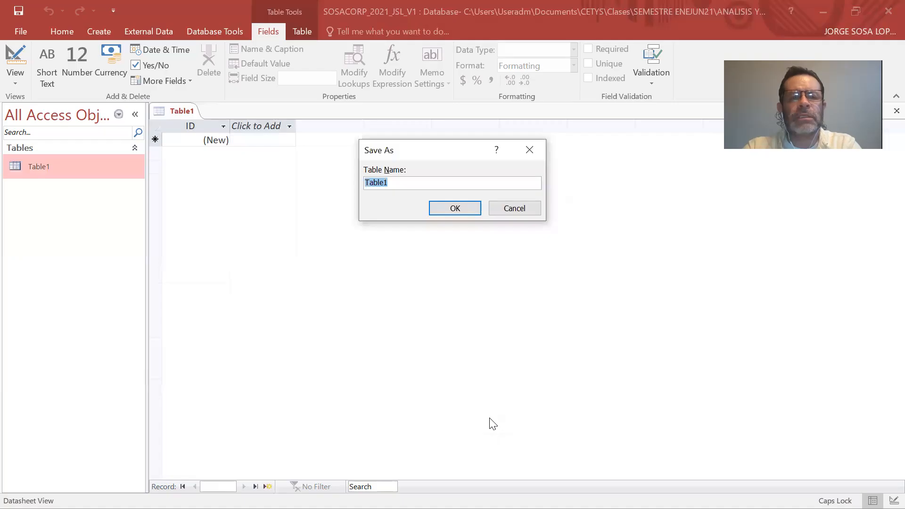
pyautogui.hotkey('alt', 'Tab')
pyautogui.hotkey('alt', 'Tab')
pyautogui.hotkey('alt', 'Tab')
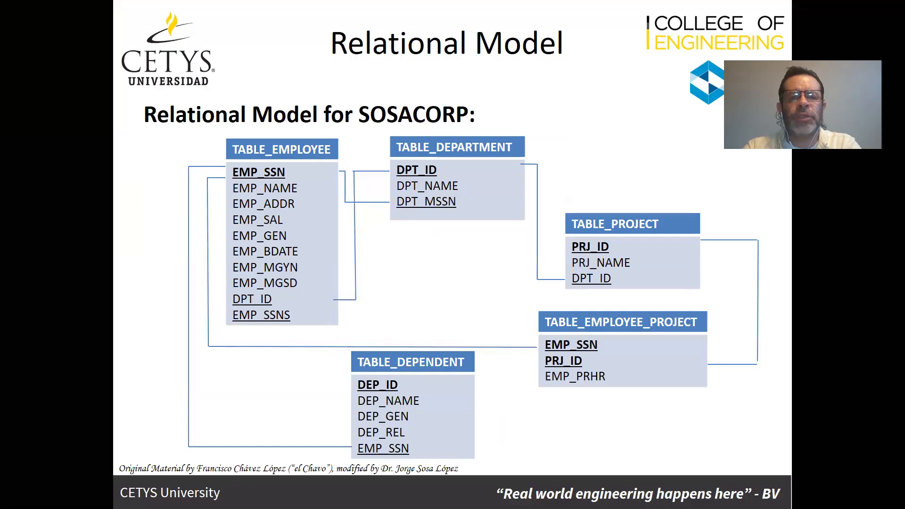
pyautogui.hotkey('alt', 'Tab')
pyautogui.hotkey('alt', 'Tab')
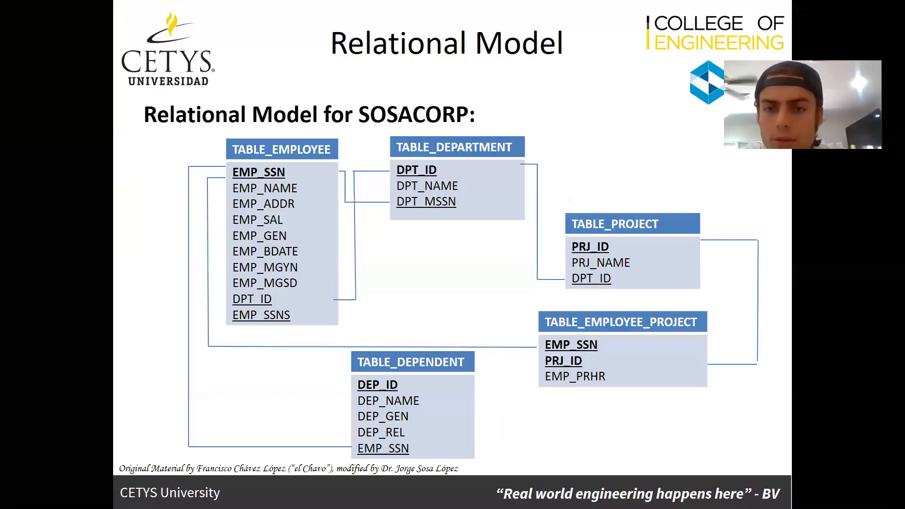
pyautogui.hotkey('alt', 'Tab')
pyautogui.hotkey('alt', 'Tab')
pyautogui.hotkey('alt', 'Tab')
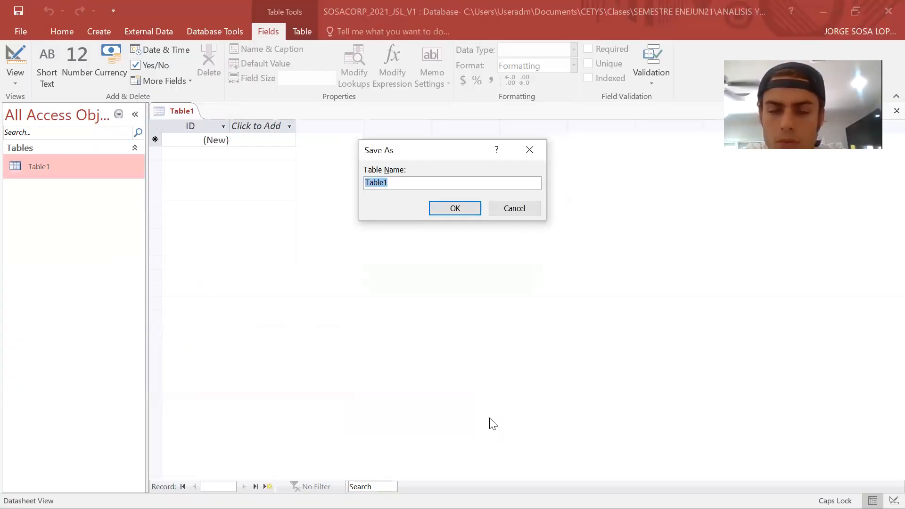
pyautogui.hotkey('alt', 'Tab')
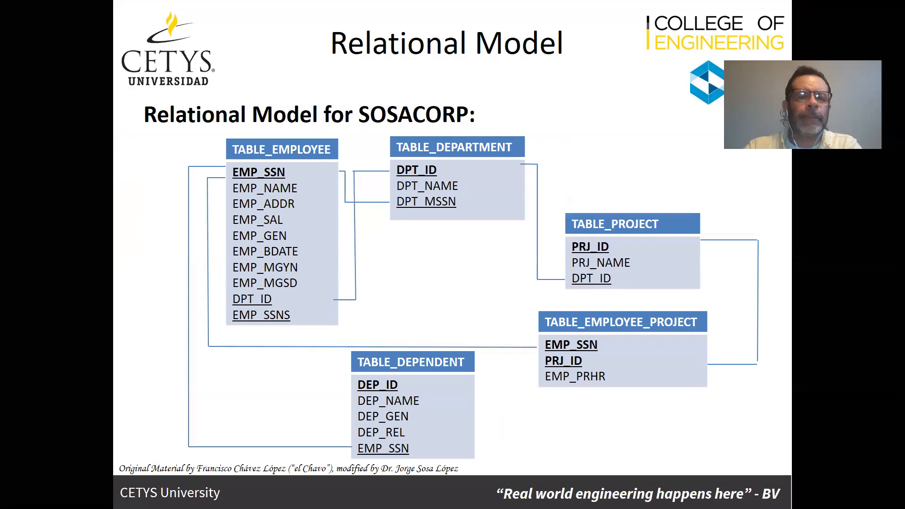
pyautogui.hotkey('alt', 'Tab')
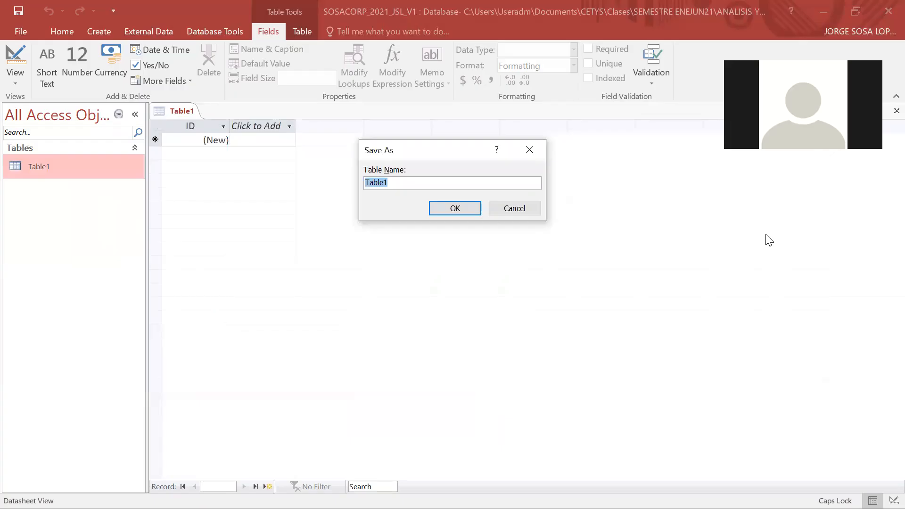
pyautogui.hotkey('alt', 'Tab')
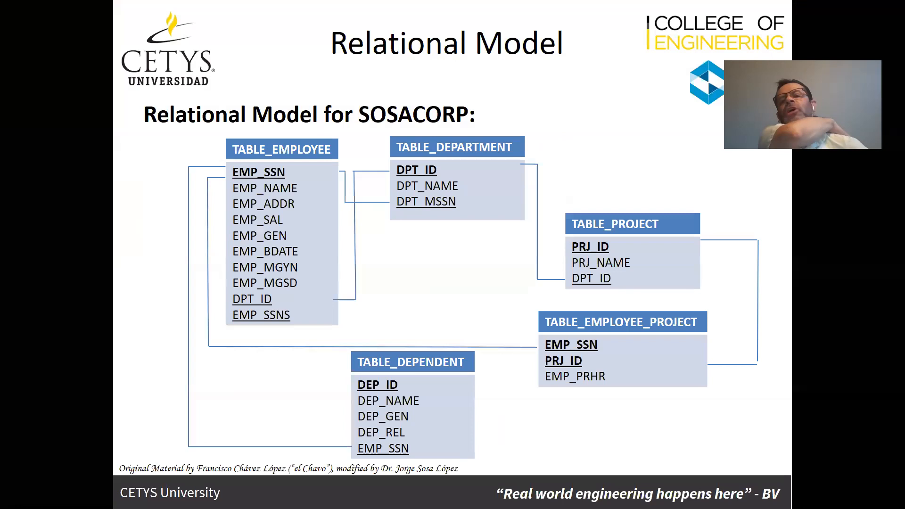
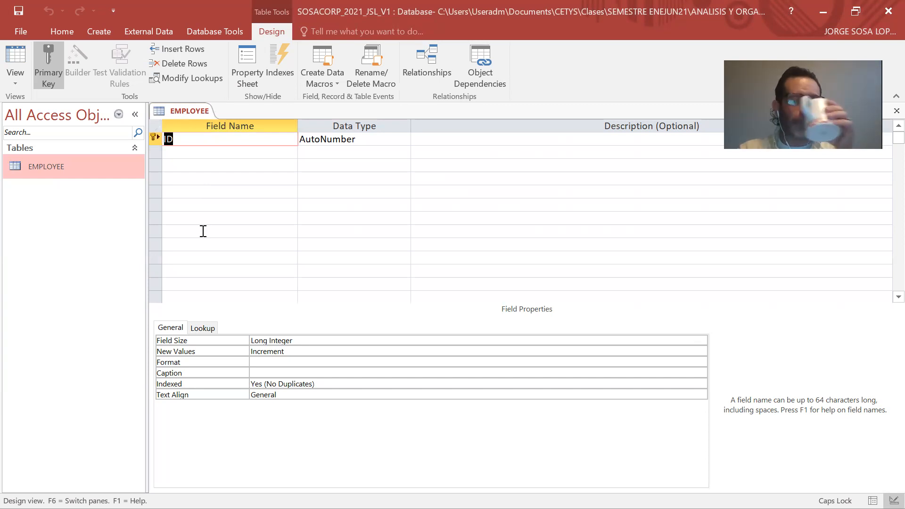
# - Switch to the presentation, circle TABLE_EMPLOYEE's attributes on the relational model slide and erase the ink
pyautogui.hotkey('alt', 'Tab')
pyautogui.hotkey('alt', 'Tab')
pyautogui.press('Tab')
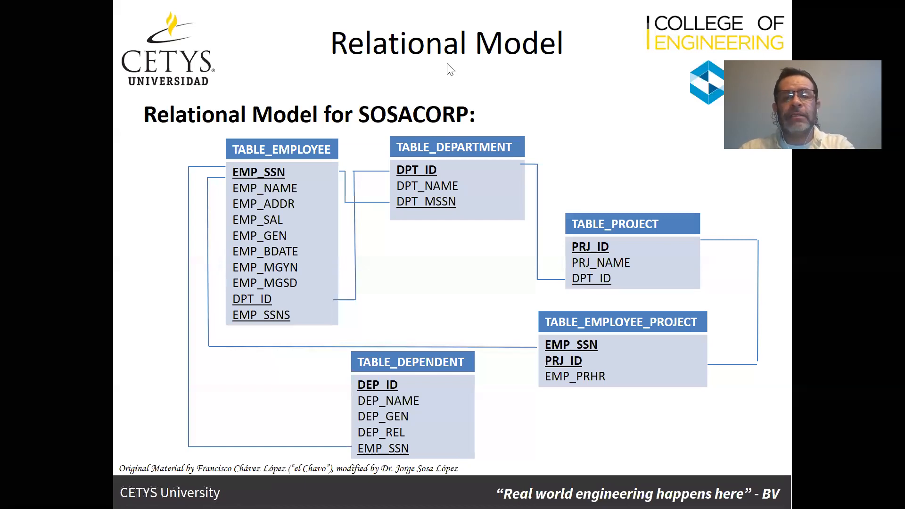
pyautogui.moveTo(239, 160); pyautogui.dragTo(217, 175)
pyautogui.moveTo(214, 214)
pyautogui.mouseDown()
pyautogui.moveTo(240, 330)
pyautogui.moveTo(302, 297)
pyautogui.moveTo(288, 147)
pyautogui.moveTo(233, 156)
pyautogui.mouseUp()
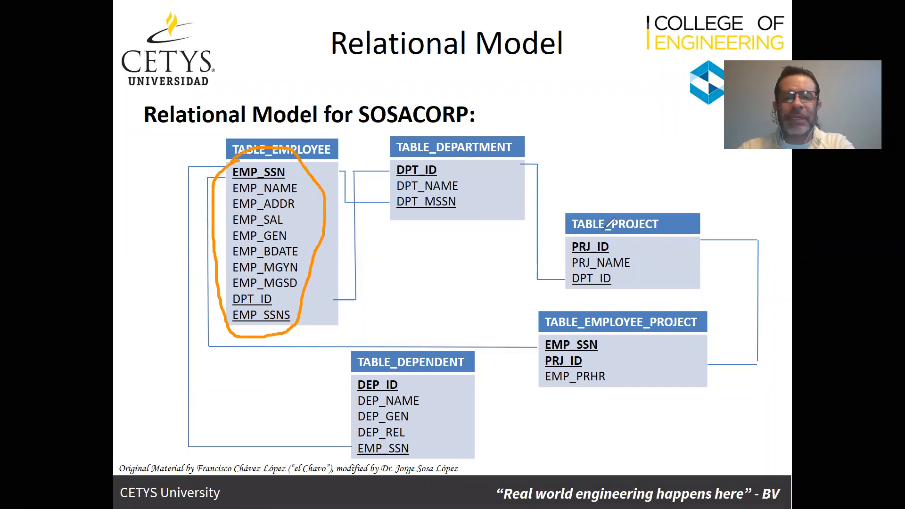
pyautogui.press('e')
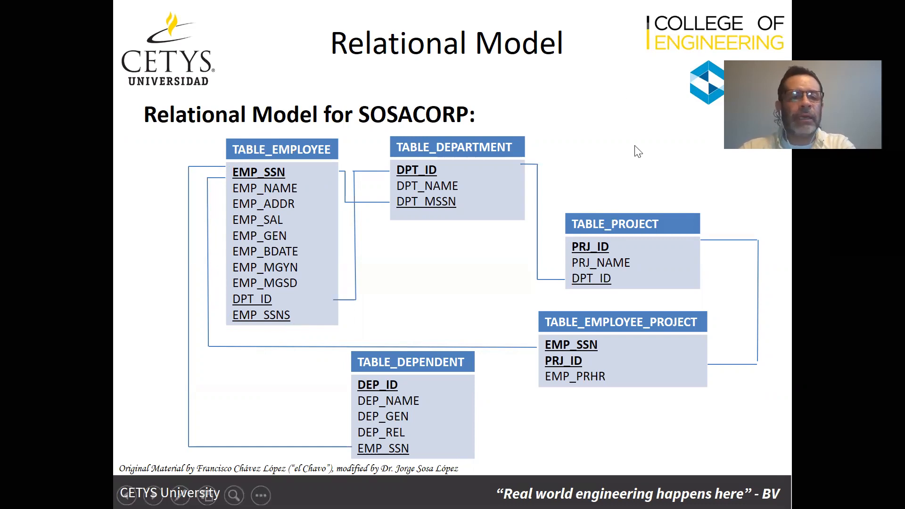
# - Advance to the slide describing each table's attributes and return to the EMPLOYEE table design in Access
pyautogui.press('Right')
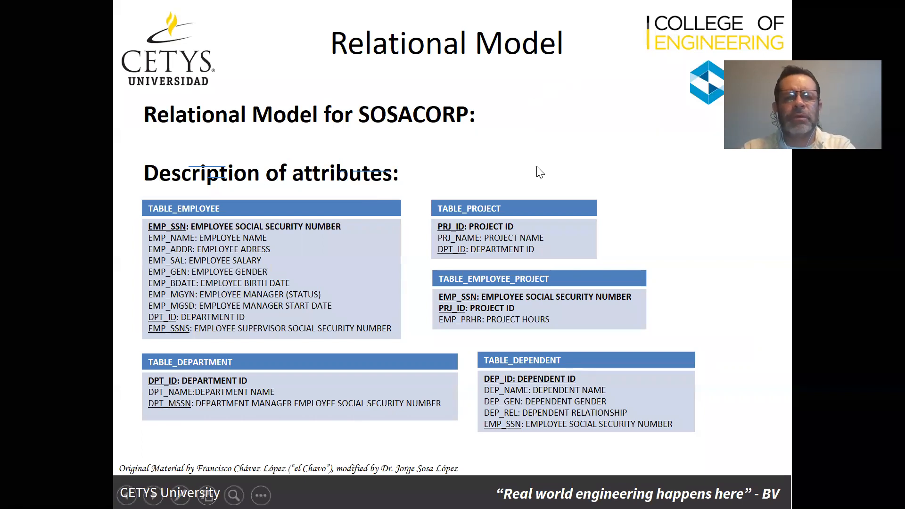
pyautogui.hotkey('alt', 'Tab')
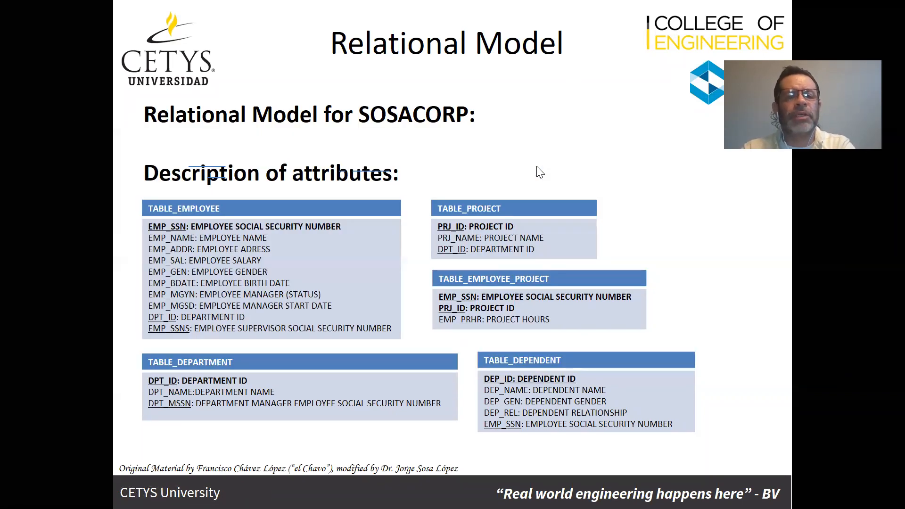
pyautogui.hotkey('alt', 'Tab')
pyautogui.click(552, 146)
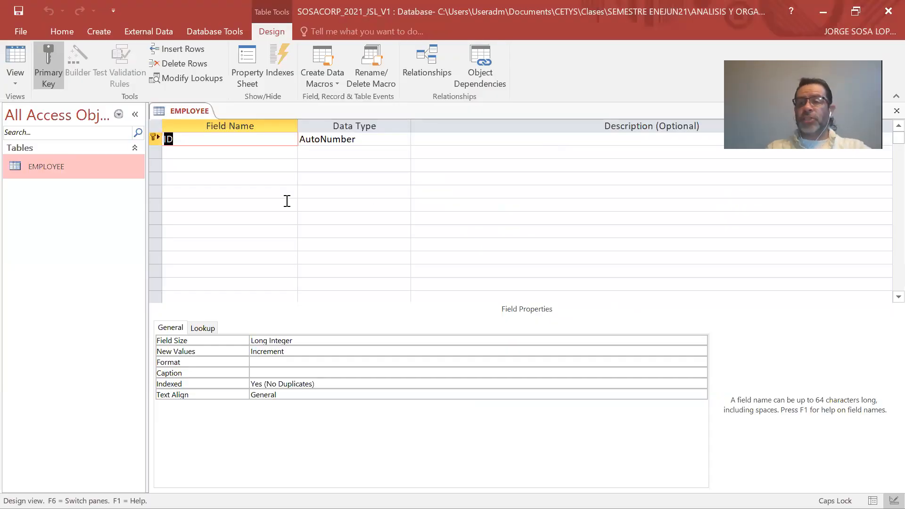
# - Rename the EMPLOYEE table's primary key field ID as EMP_SSN
pyautogui.press('capslock')
pyautogui.write('E')
pyautogui.press('capslock')
pyautogui.write('MP')
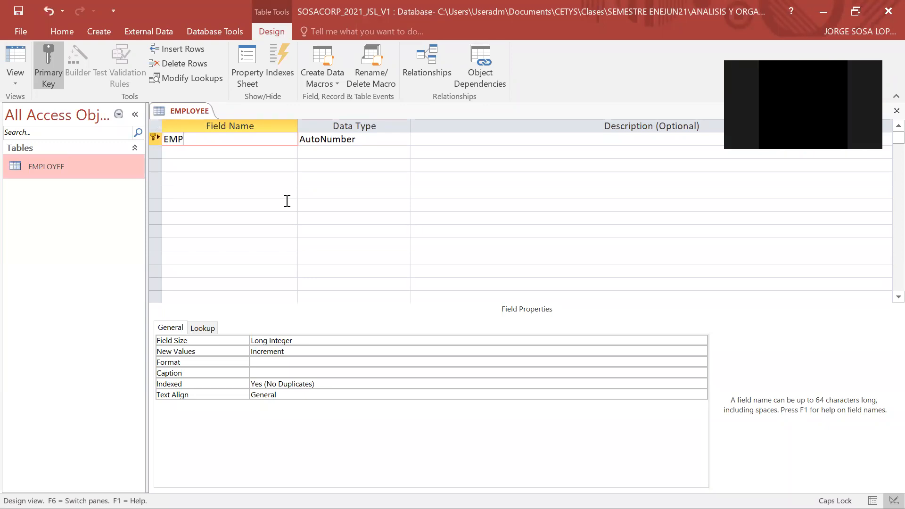
pyautogui.write('_SSN')
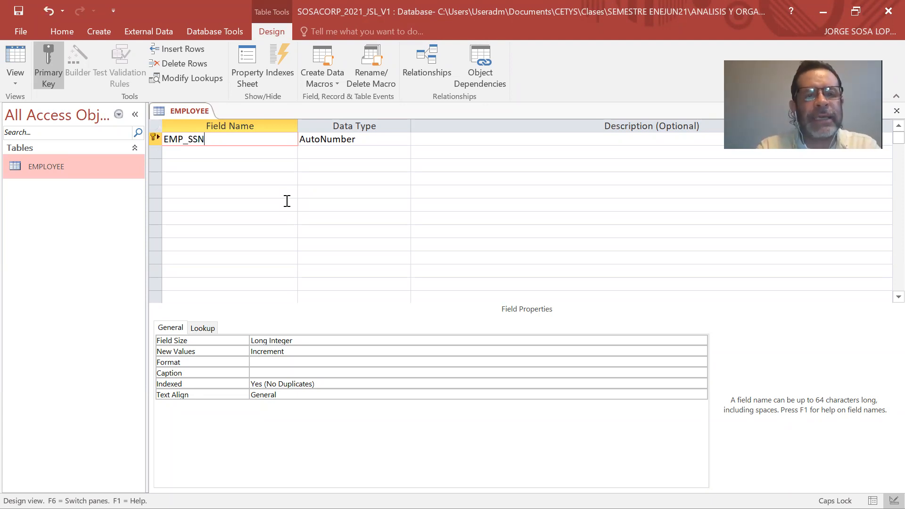
pyautogui.click(283, 152)
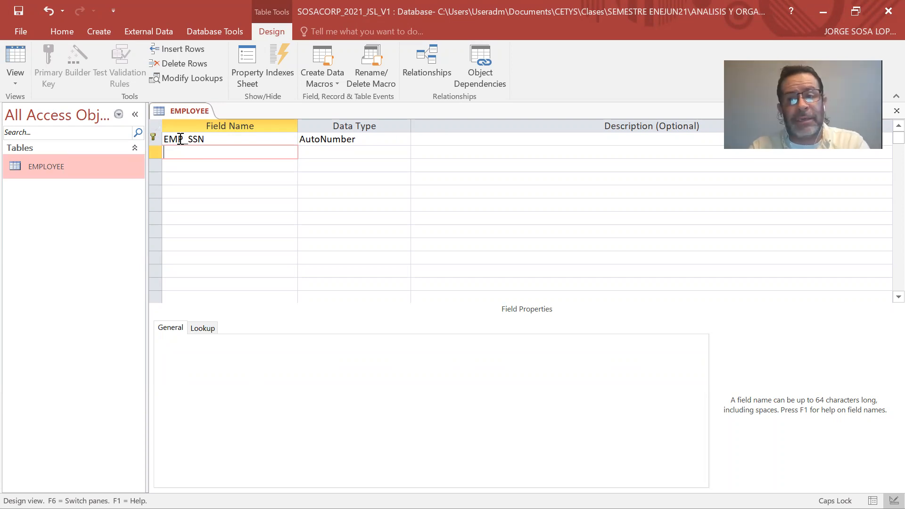
pyautogui.click(216, 138)
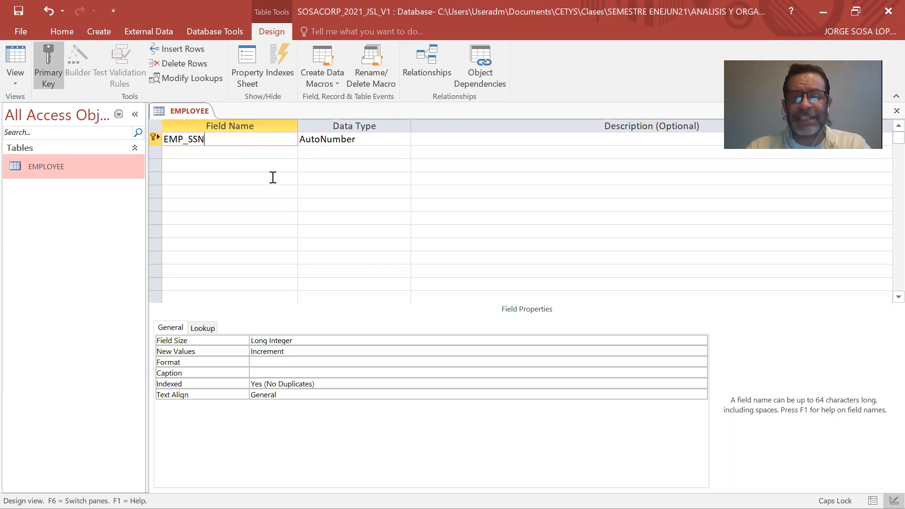
# - Try Short Text as the data type of EMP_SSN and set it back to AutoNumber
pyautogui.click(338, 138)
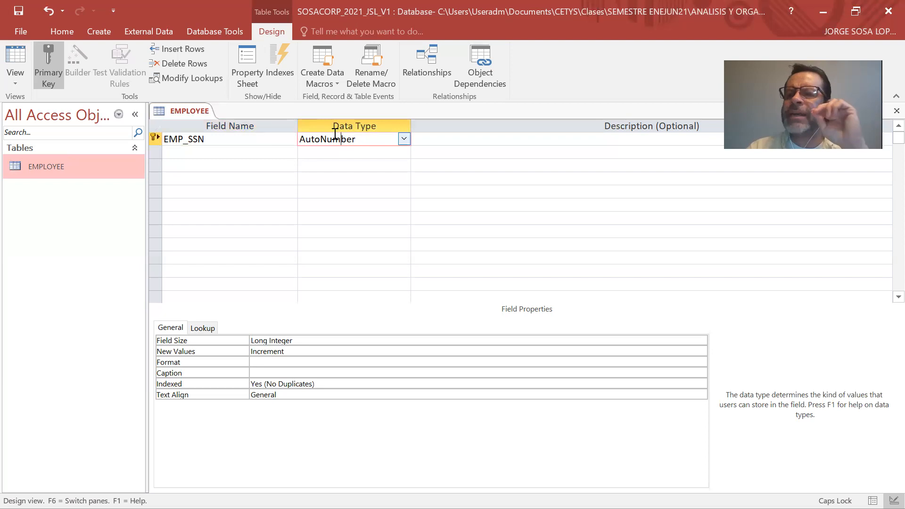
pyautogui.click(405, 139)
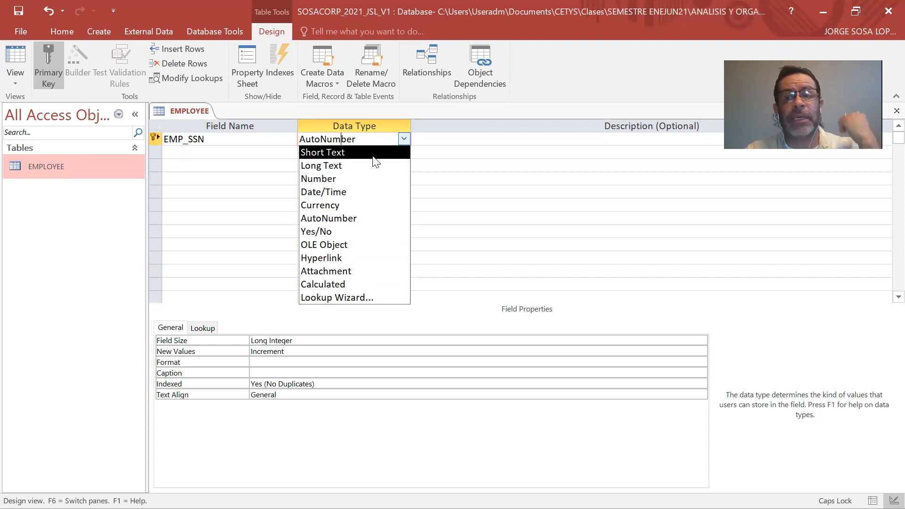
pyautogui.click(371, 151)
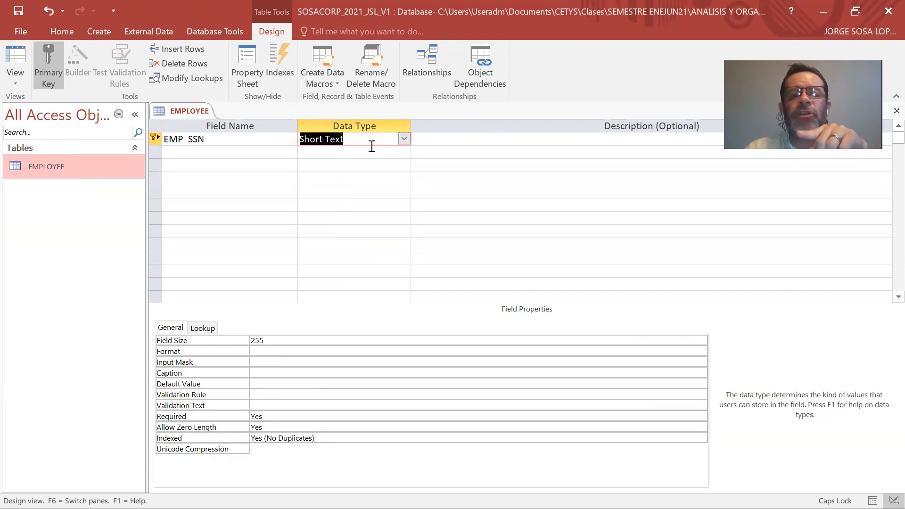
pyautogui.click(404, 138)
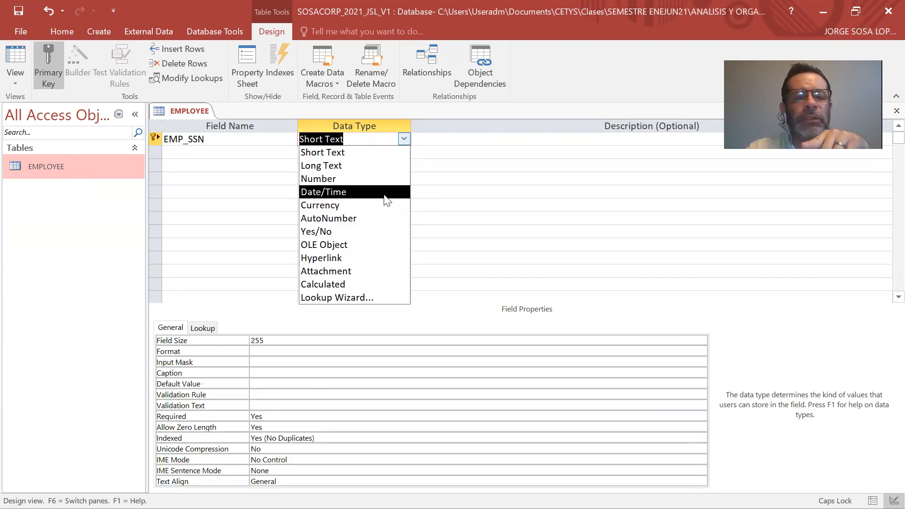
pyautogui.click(369, 219)
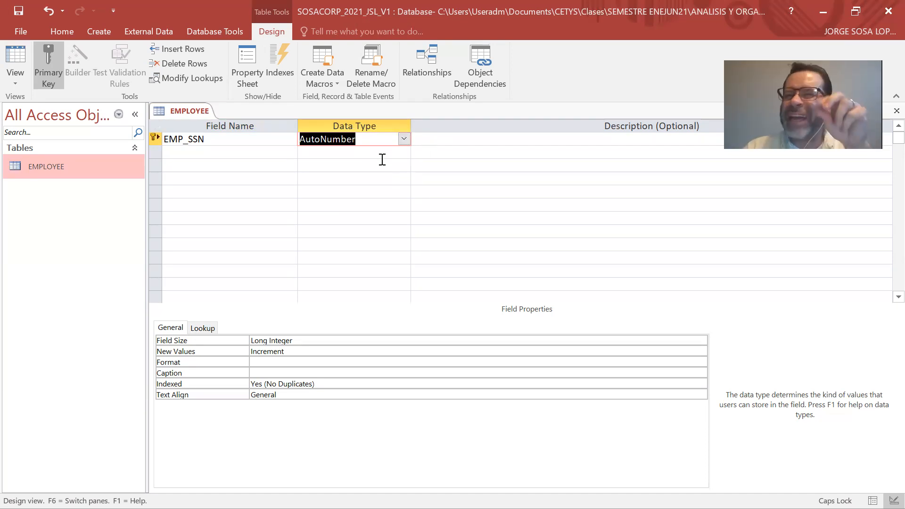
# - Review the data types available for EMP_SSN, keep AutoNumber, and start the field's description with EMPLOYEE
pyautogui.click(400, 142)
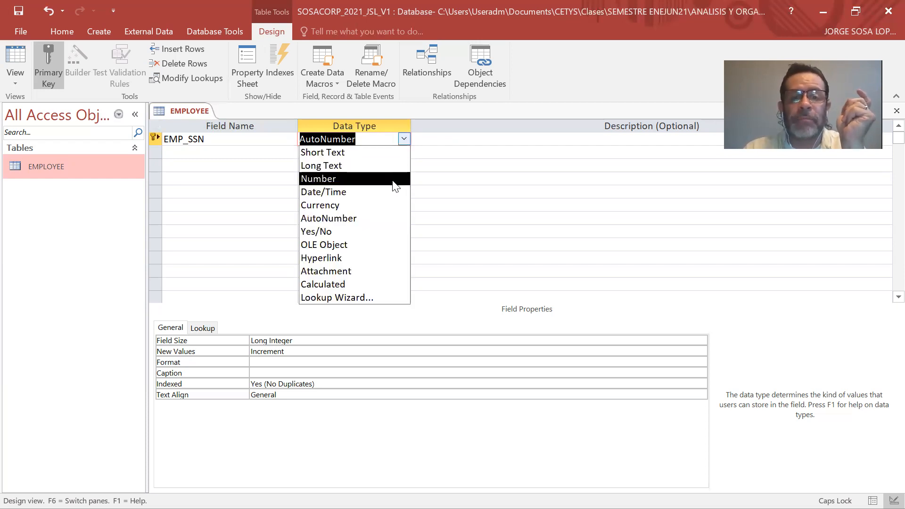
pyautogui.click(405, 141)
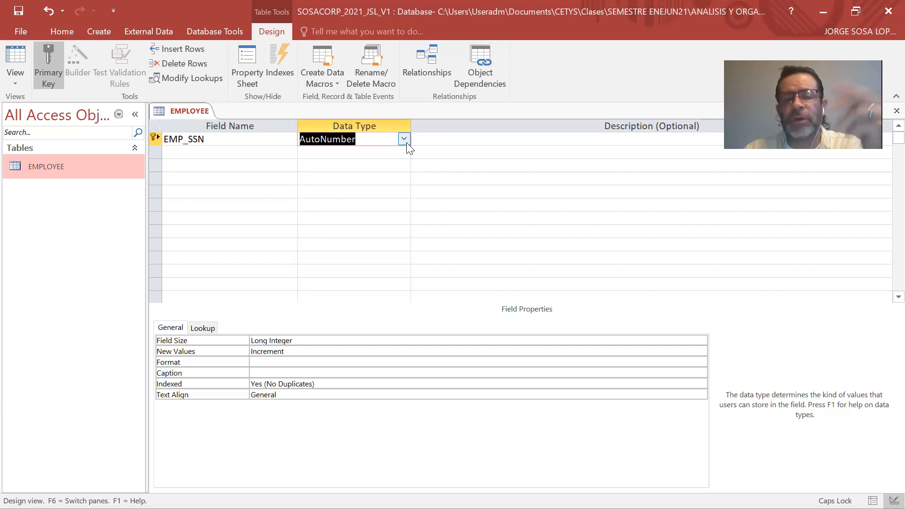
pyautogui.click(458, 139)
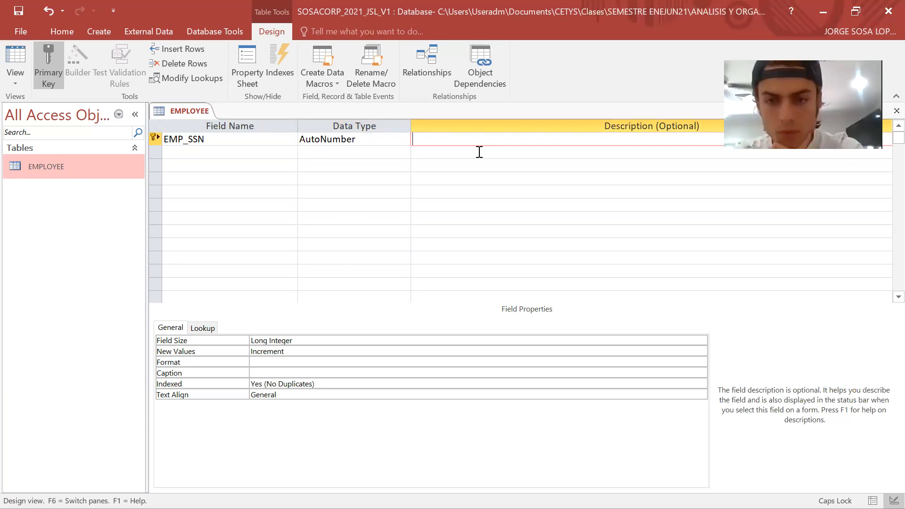
pyautogui.write('EMPLOYEE')
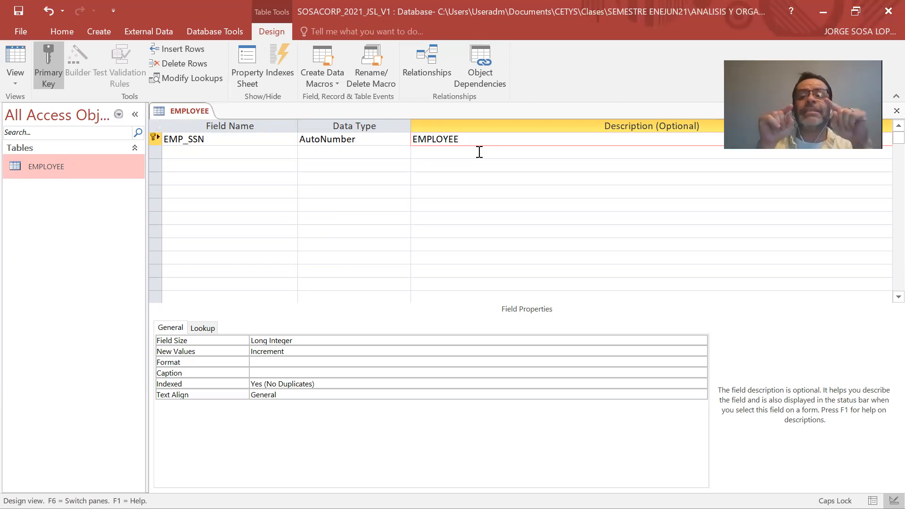
# - Mark the word "(Optional)" in the Description column heading with the annotation pen and erase the ink
pyautogui.click(700, 7)
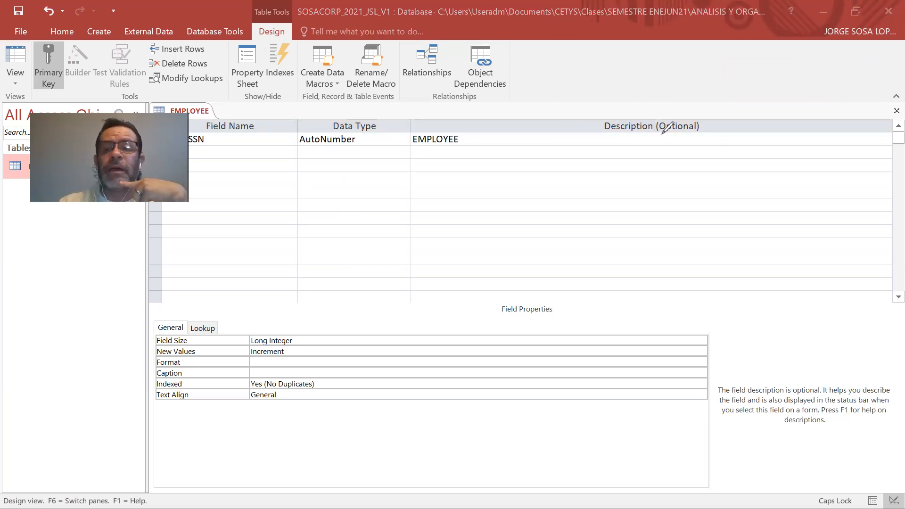
pyautogui.moveTo(659, 134); pyautogui.dragTo(697, 134)
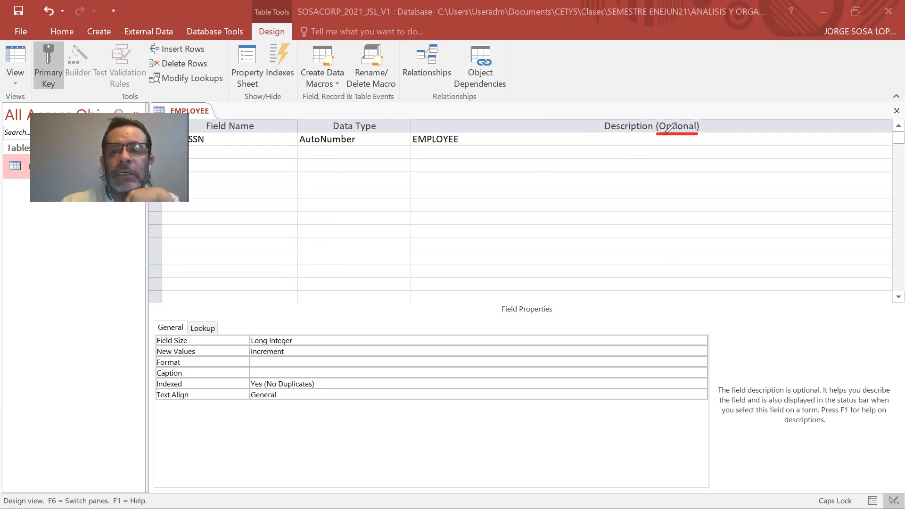
pyautogui.moveTo(657, 135); pyautogui.dragTo(698, 114)
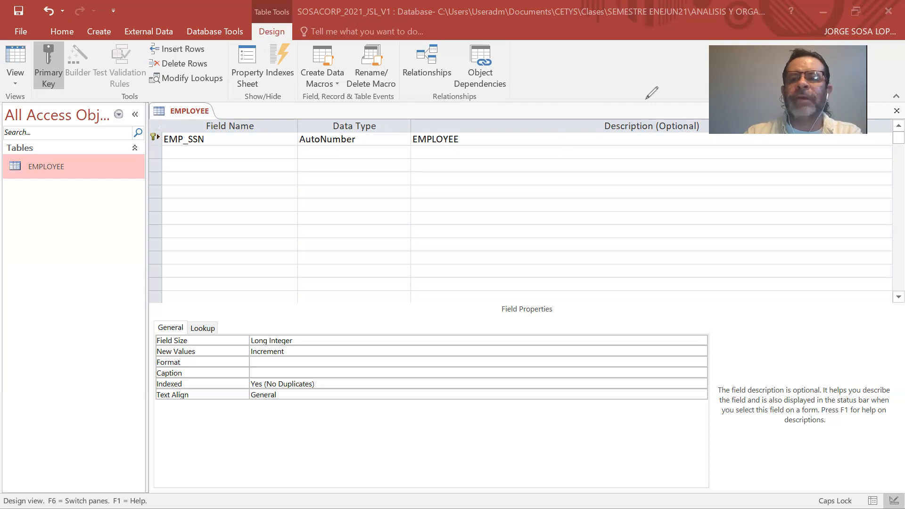
# - Complete the description of the EMP_SSN field as EMPLOYEE SOCIAL SECURITY NUMBER
pyautogui.click(479, 143)
pyautogui.click(480, 144)
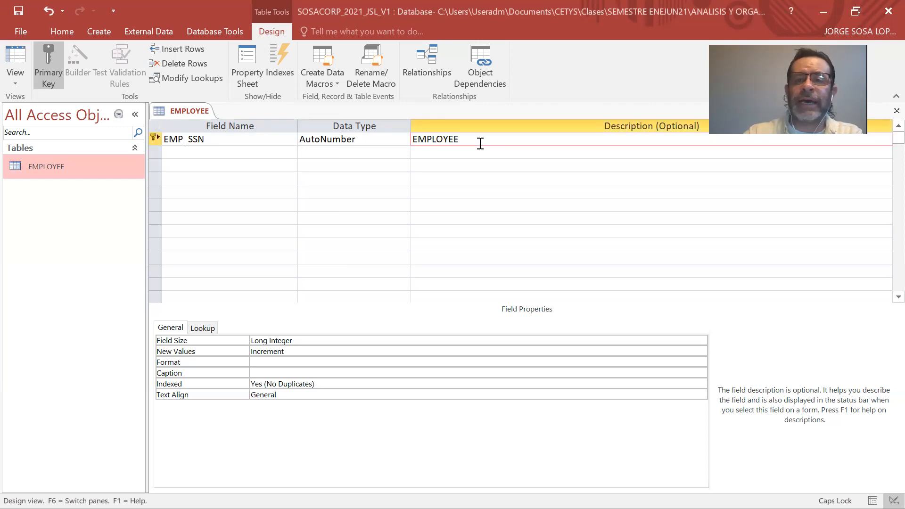
pyautogui.write('SO')
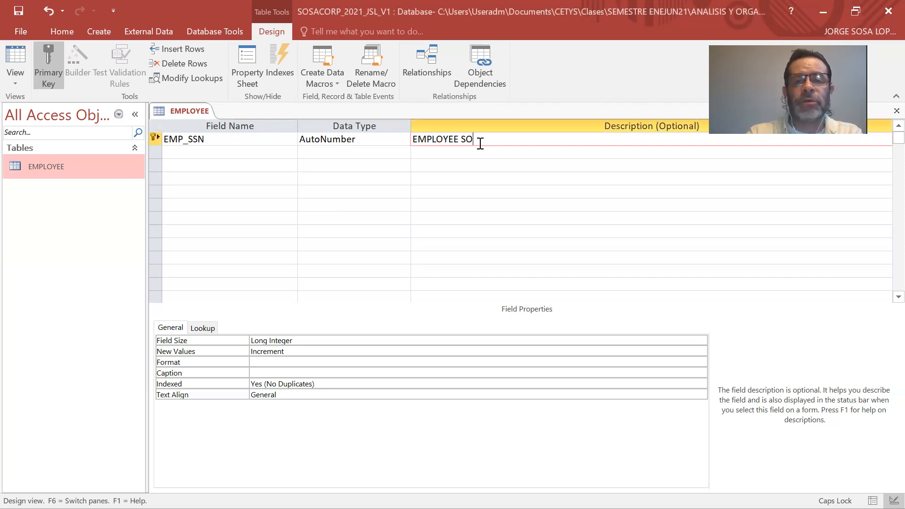
pyautogui.write('CIAL SECURITY ')
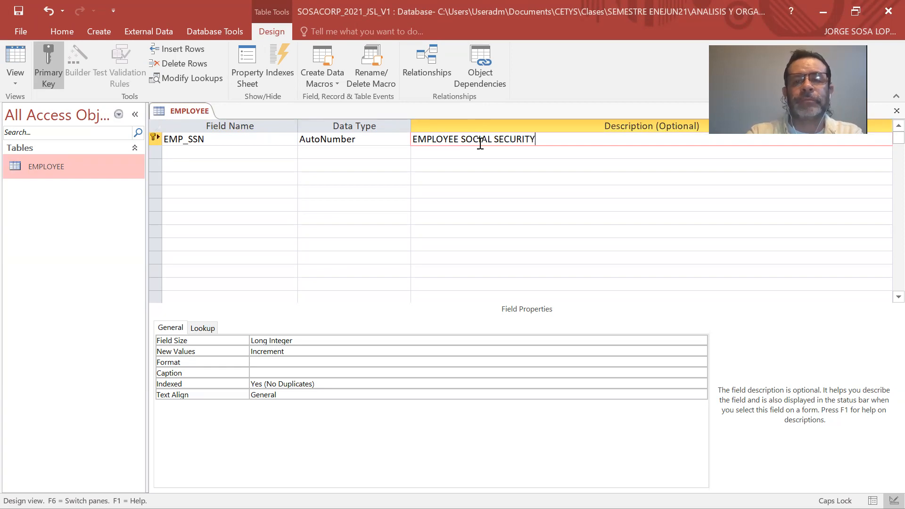
pyautogui.write('NUMBER')
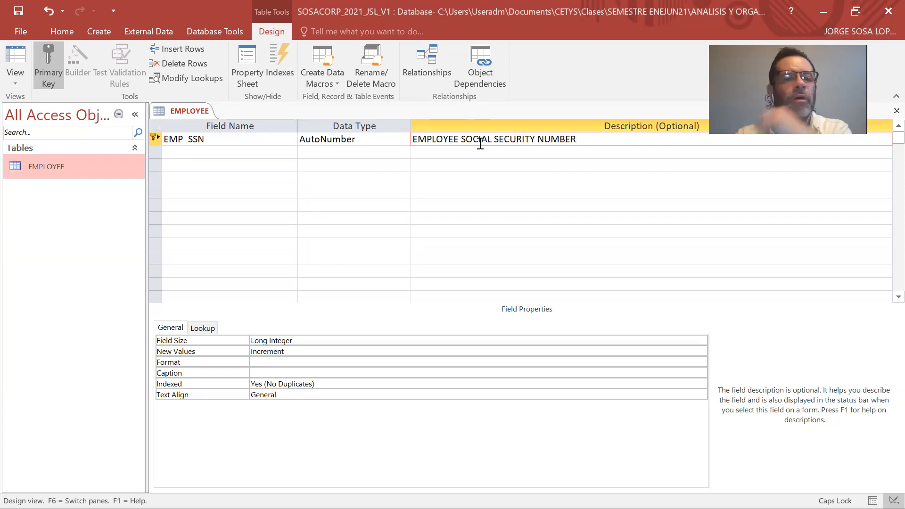
# - Try GOKU as the primary key field's name and set it back to EMP_SSN
pyautogui.click(183, 142)
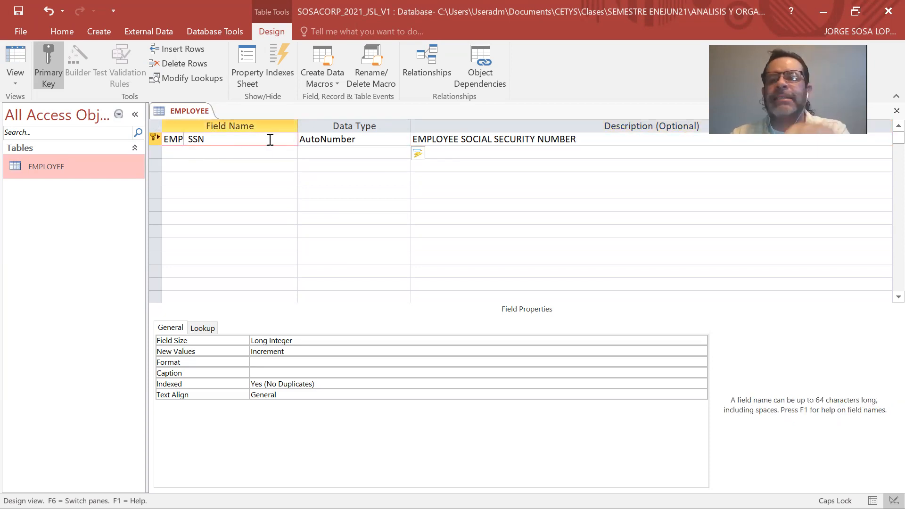
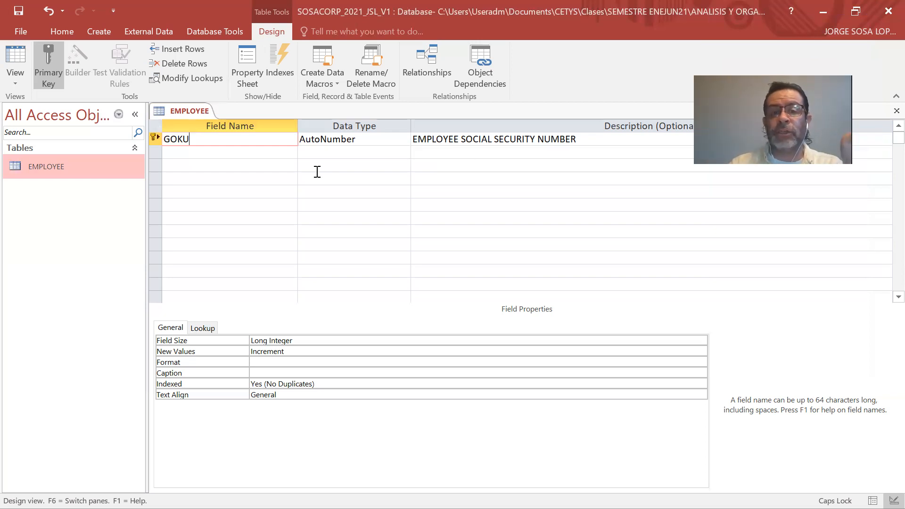
pyautogui.moveTo(222, 140); pyautogui.dragTo(112, 136)
pyautogui.write('EMP')
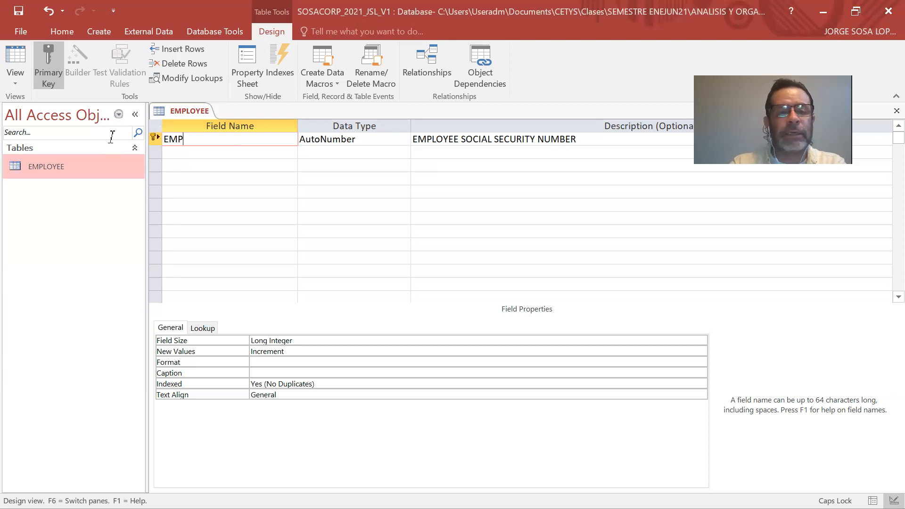
pyautogui.write('_SSN')
pyautogui.press('Tab')
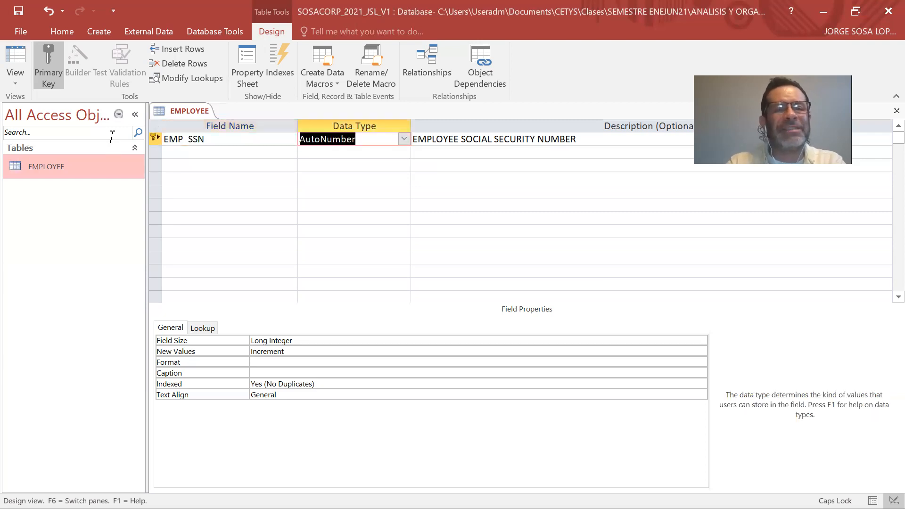
# - Check the attribute that follows EMP_SSN in TABLE_EMPLOYEE on the relational model slide and return to Access at the next empty field row
pyautogui.press('Tab')
pyautogui.press('Tab')
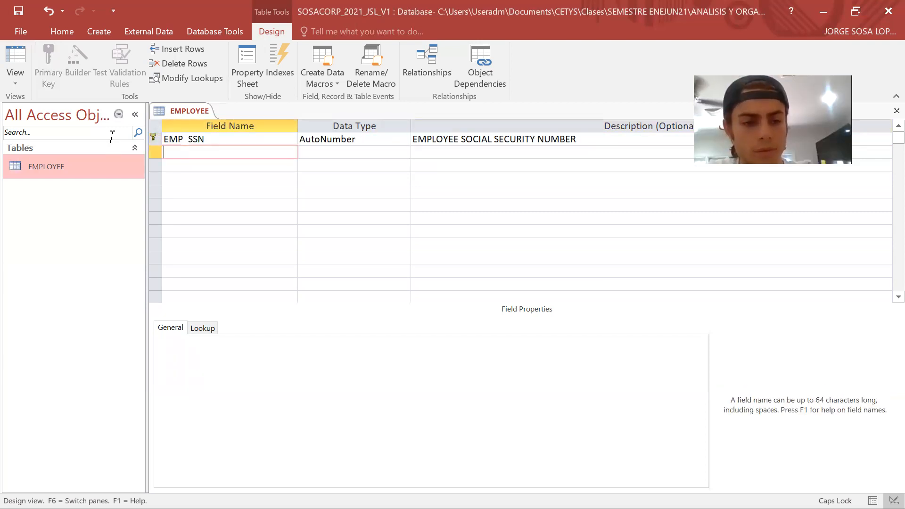
pyautogui.hotkey('alt', 'Tab')
pyautogui.hotkey('alt', 'Tab')
pyautogui.hotkey('alt', 'Tab')
pyautogui.hotkey('alt', 'Tab')
pyautogui.hotkey('alt', 'Tab')
pyautogui.hotkey('alt', 'Tab')
pyautogui.hotkey('alt', 'Tab')
pyautogui.hotkey('alt', 'Tab')
pyautogui.hotkey('alt', 'Tab')
pyautogui.hotkey('alt', 'Tab')
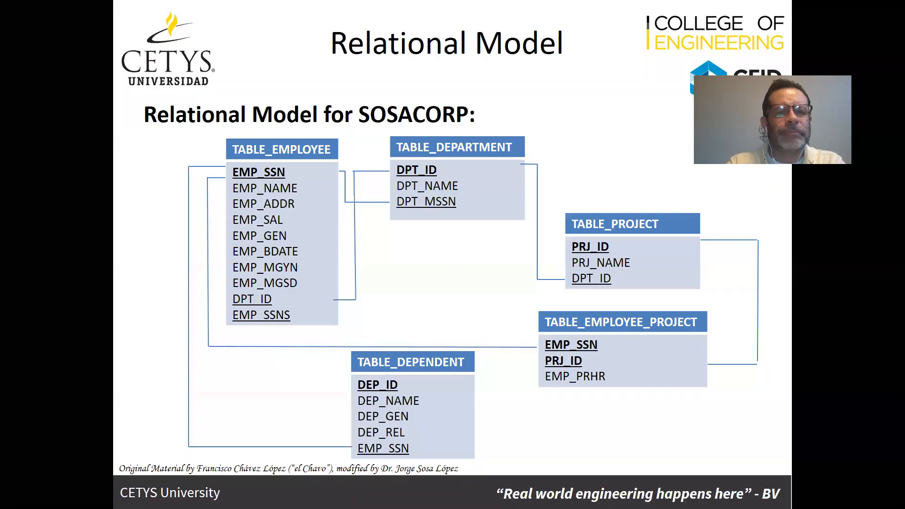
pyautogui.hotkey('alt', 'Tab')
pyautogui.hotkey('alt', 'Tab')
pyautogui.hotkey('alt', 'Tab')
pyautogui.hotkey('alt', 'Tab')
pyautogui.hotkey('alt', 'Tab')
pyautogui.hotkey('alt', 'Tab')
pyautogui.hotkey('alt', 'Tab')
pyautogui.hotkey('alt', 'Tab')
pyautogui.hotkey('alt', 'Tab')
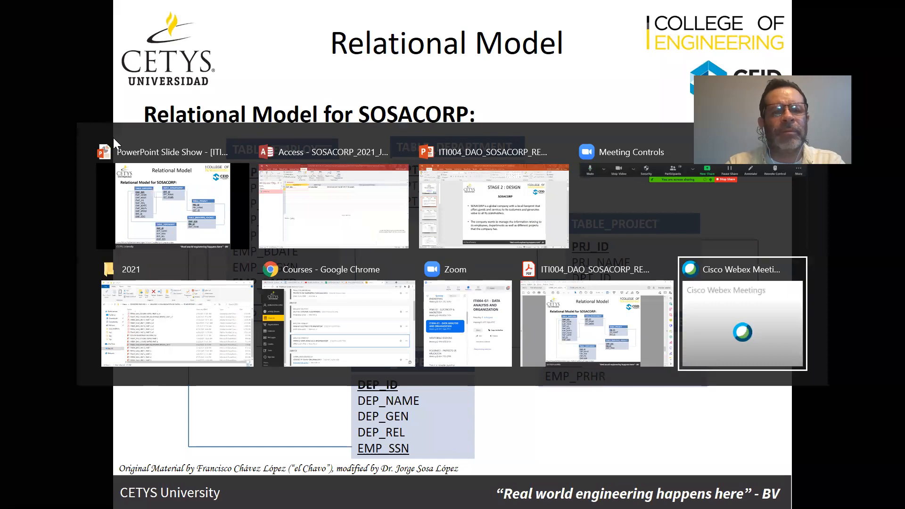
pyautogui.hotkey('alt', 'Tab')
pyautogui.hotkey('alt', 'Tab')
pyautogui.hotkey('alt', 'Tab')
pyautogui.hotkey('alt', 'Tab')
pyautogui.hotkey('alt', 'Tab')
pyautogui.hotkey('alt', 'Tab')
pyautogui.hotkey('alt', 'Tab')
pyautogui.hotkey('alt', 'Tab')
pyautogui.hotkey('alt', 'Tab')
pyautogui.hotkey('alt', 'Tab')
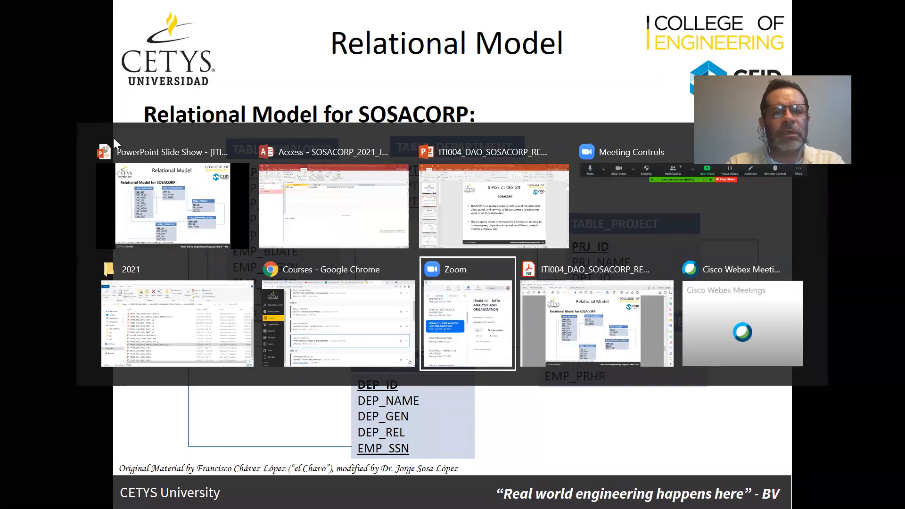
# - Add an EMP_NAME field with the Short Text data type below EMP_SSN
pyautogui.write('EM')
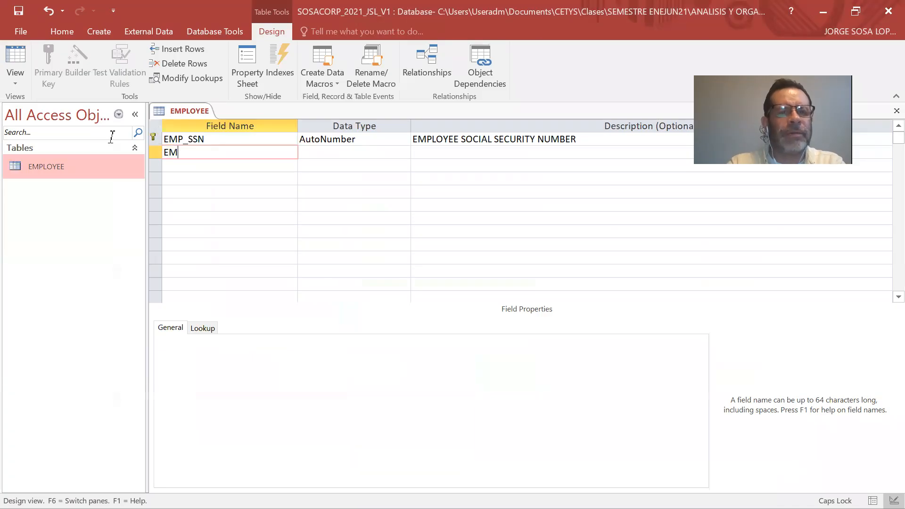
pyautogui.write('P_NAME')
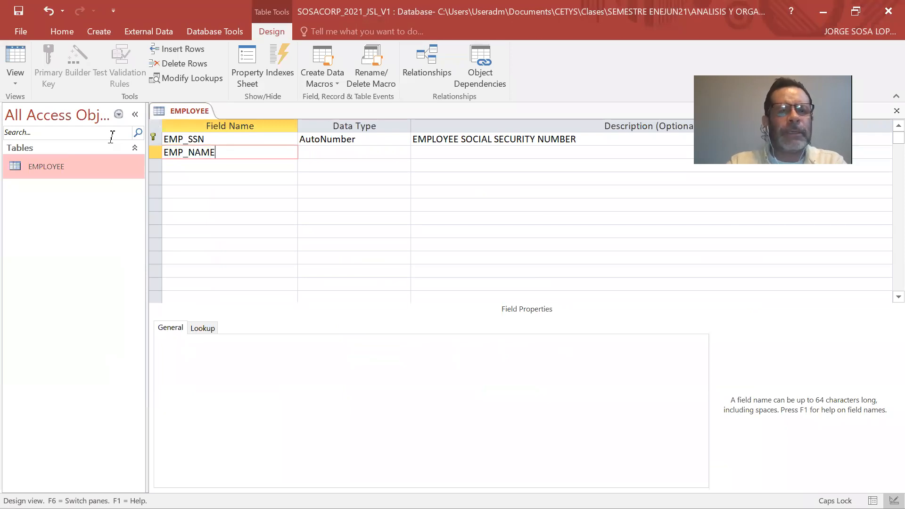
pyautogui.press('Tab')
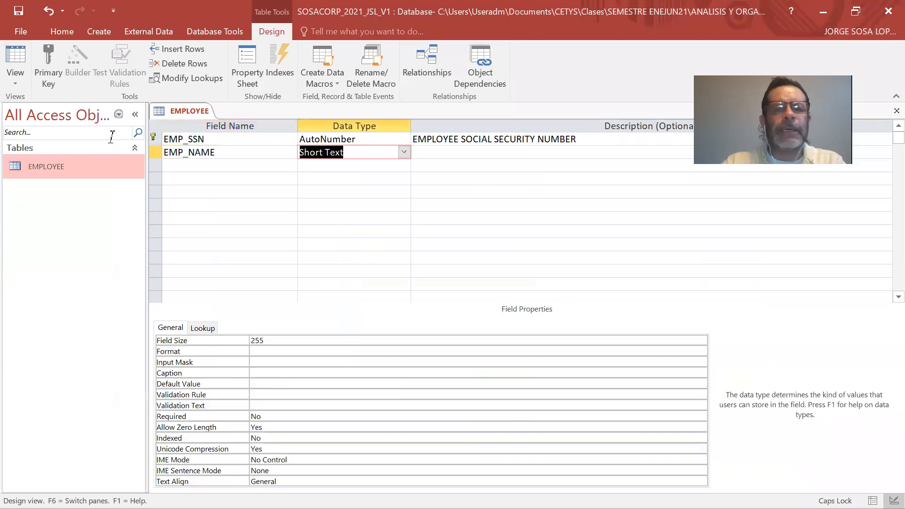
pyautogui.click(403, 153)
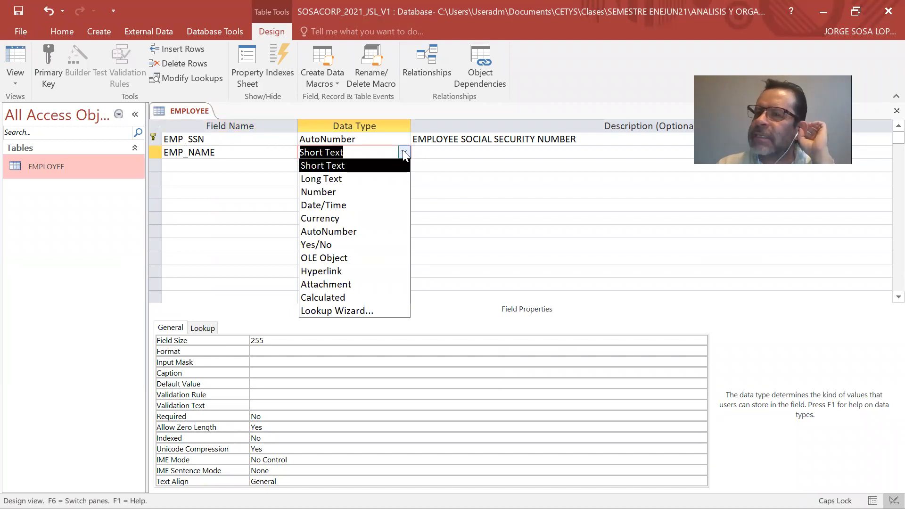
pyautogui.click(377, 165)
pyautogui.click(433, 151)
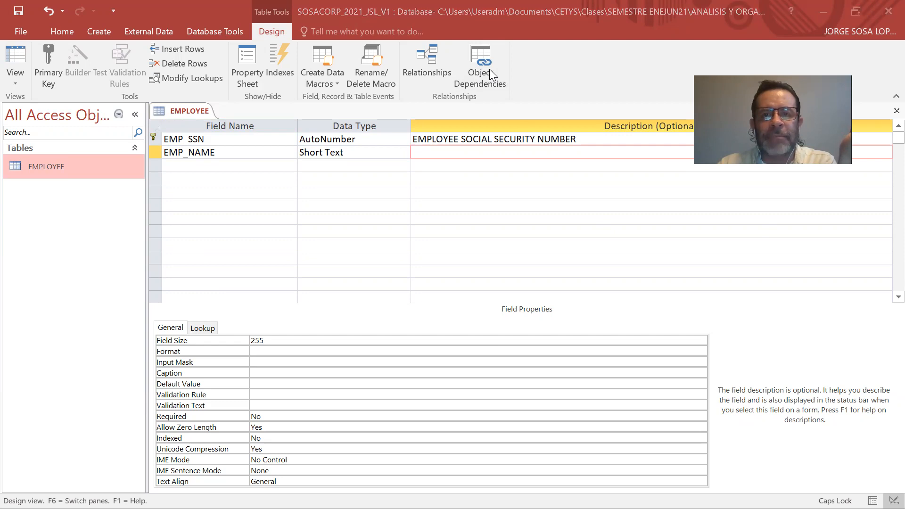
# - Circle the help text about the optional field description with the annotation pen and erase the ink
pyautogui.moveTo(732, 374)
pyautogui.mouseDown()
pyautogui.moveTo(707, 426)
pyautogui.moveTo(782, 452)
pyautogui.mouseUp()
pyautogui.moveTo(842, 452)
pyautogui.mouseDown()
pyautogui.moveTo(892, 401)
pyautogui.moveTo(801, 366)
pyautogui.moveTo(730, 376)
pyautogui.mouseUp()
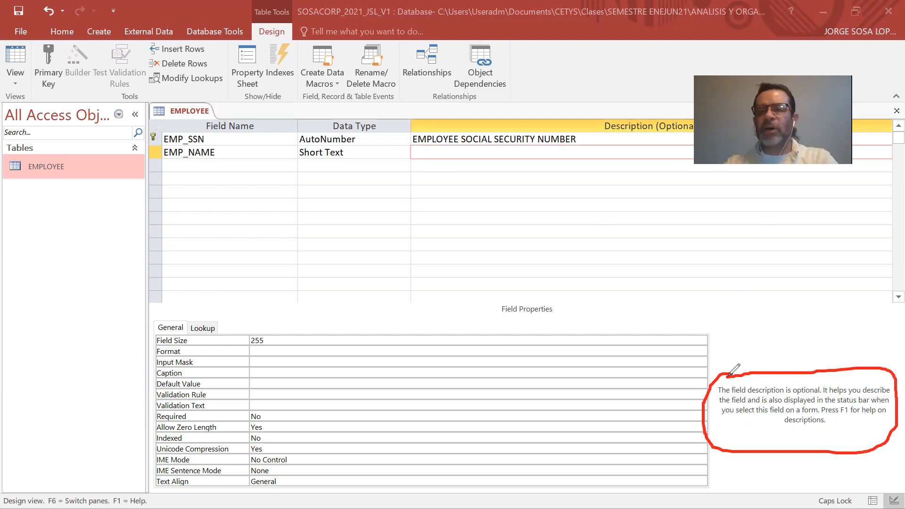
pyautogui.hotkey('ctrl', 'z')
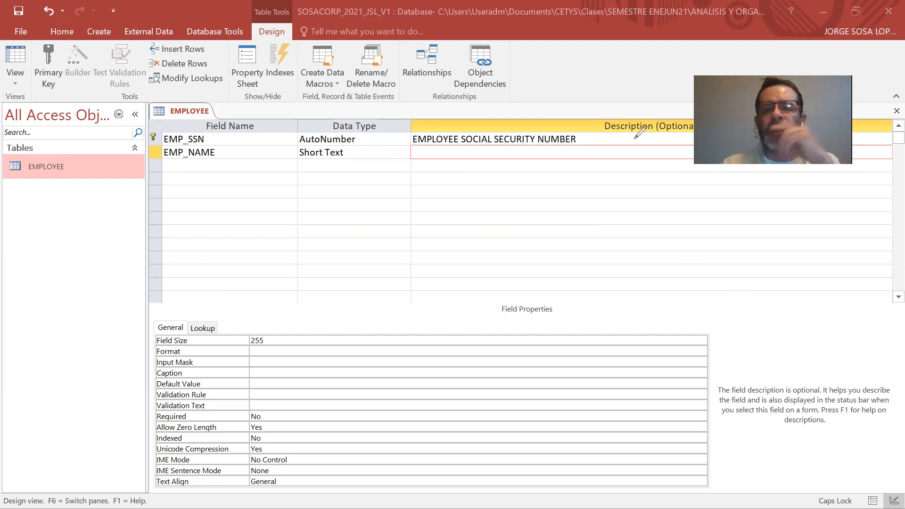
# - Describe the EMP_NAME field as EMPLOYEE NAME
pyautogui.click(550, 152)
pyautogui.write('EMPLOYEE NAME')
pyautogui.press('Return')
# - Add the next attribute from the relational model, EMP_ADDR, as a Long Text field with the description EMPLOYEE ADDRESS
pyautogui.hotkey('alt', 'Tab')
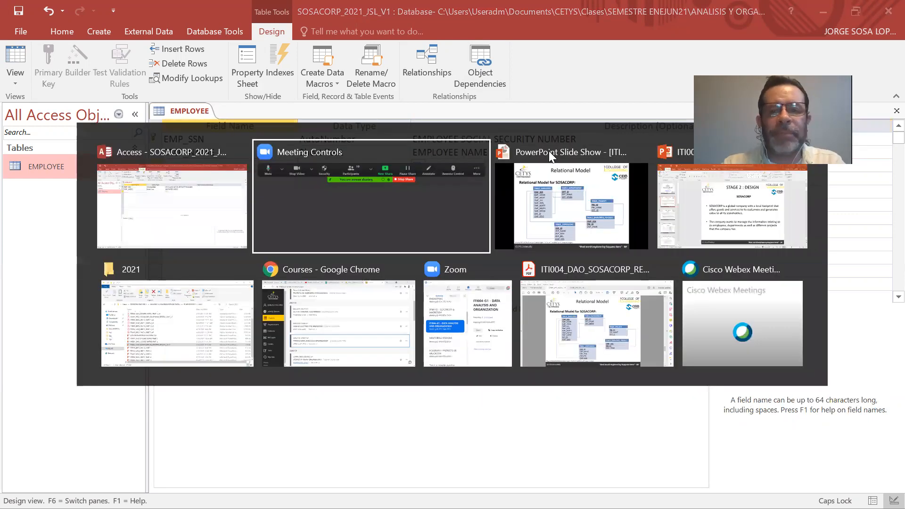
pyautogui.click(549, 151)
pyautogui.hotkey('alt', 'Tab')
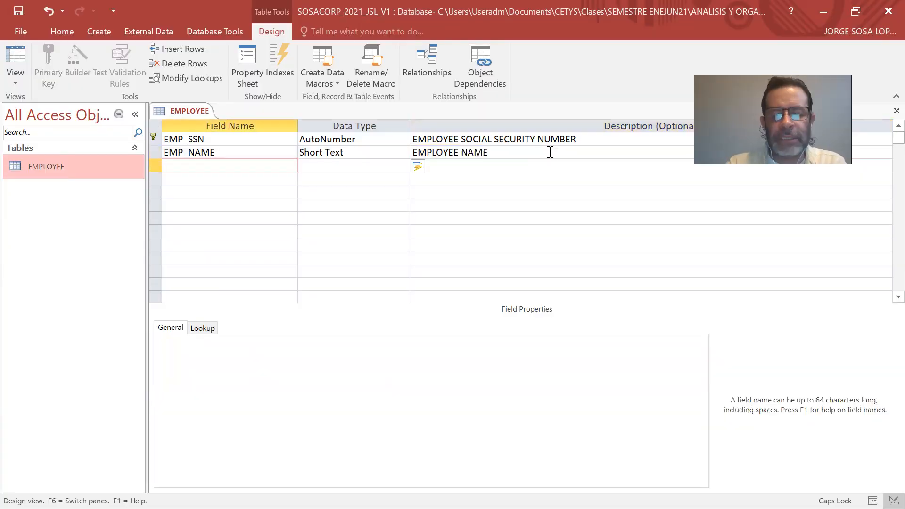
pyautogui.write('EMP_ADDR')
pyautogui.press('Return')
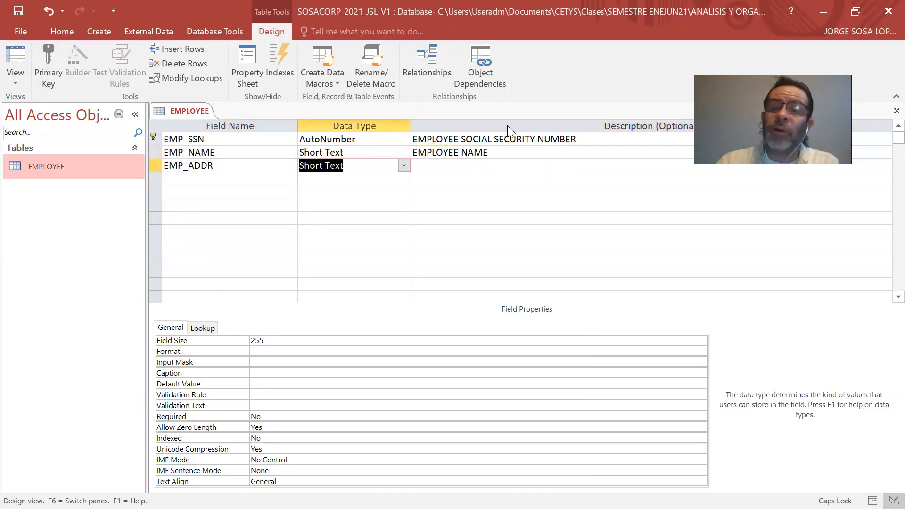
pyautogui.click(406, 164)
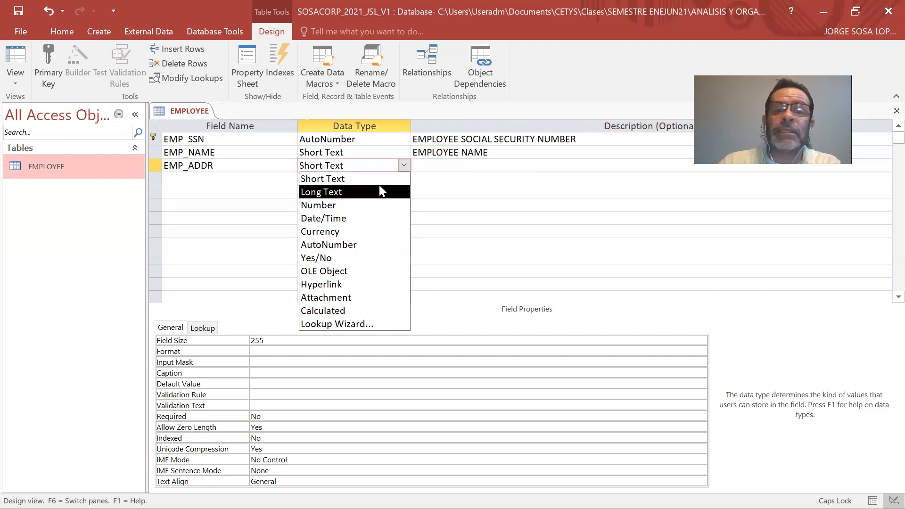
pyautogui.click(379, 187)
pyautogui.click(461, 163)
pyautogui.write('EMPLOYEE ADDRESS')
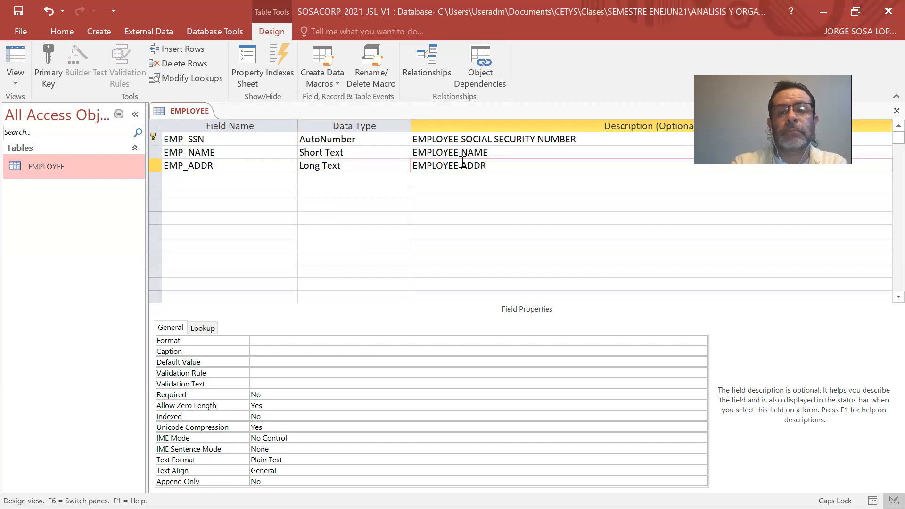
# - Add the next attribute from the relational model, EMP_SAL, as a Currency field with the description EMPLOYEE SALARY
pyautogui.click(285, 182)
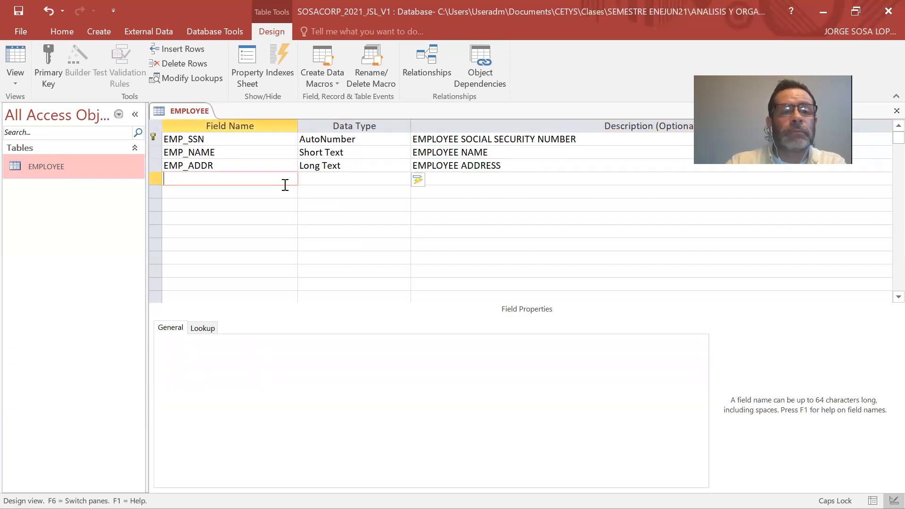
pyautogui.hotkey('alt', 'Tab')
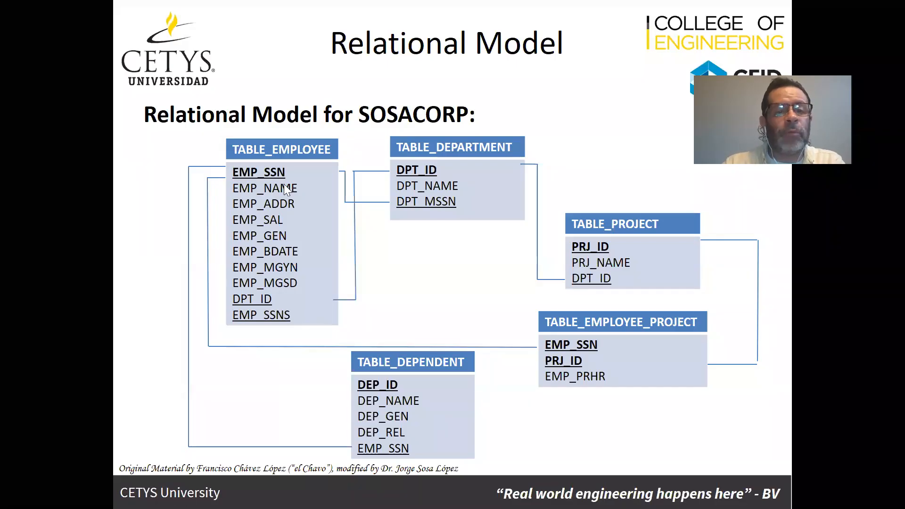
pyautogui.hotkey('alt', 'Tab')
pyautogui.write('EMP_SAL')
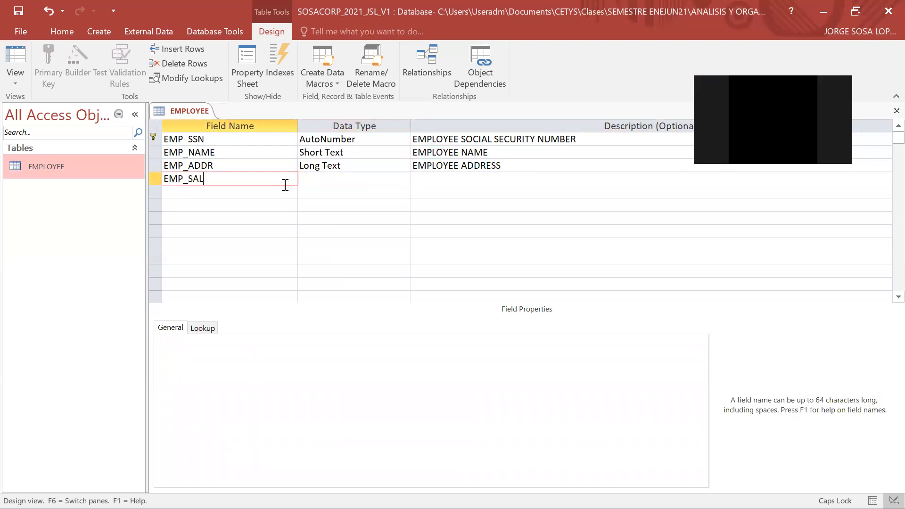
pyautogui.press('Tab')
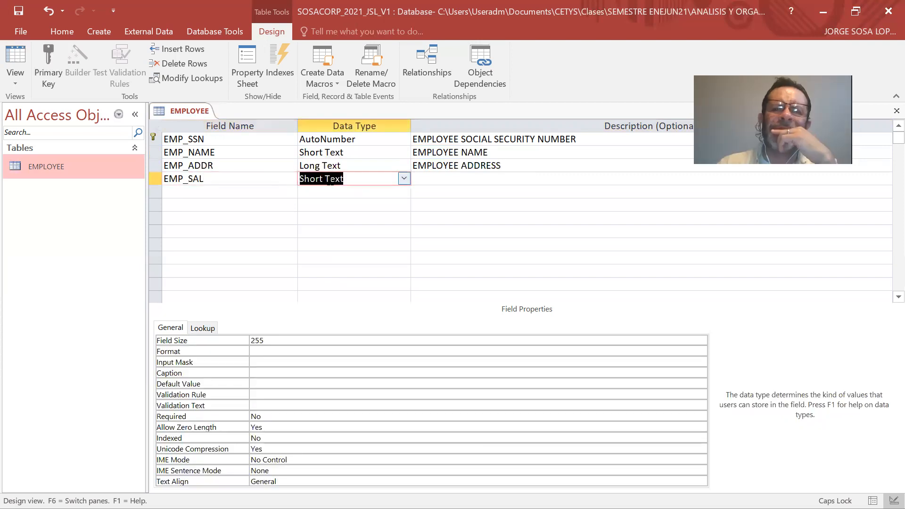
pyautogui.click(404, 178)
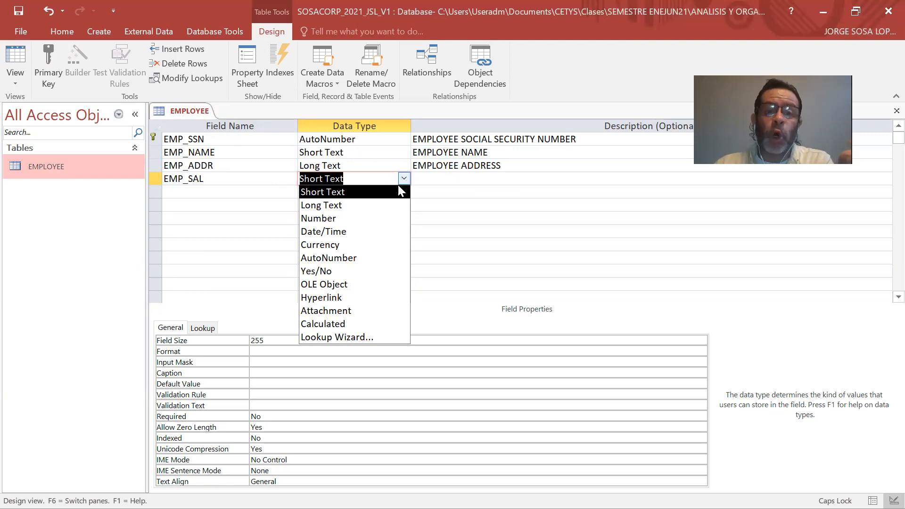
pyautogui.click(366, 250)
pyautogui.click(464, 184)
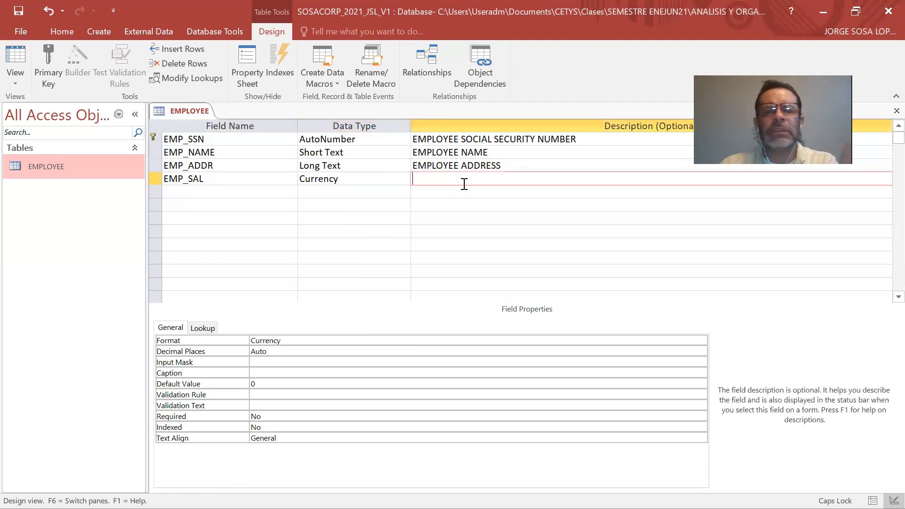
pyautogui.write('EMPLOYEE SALARY')
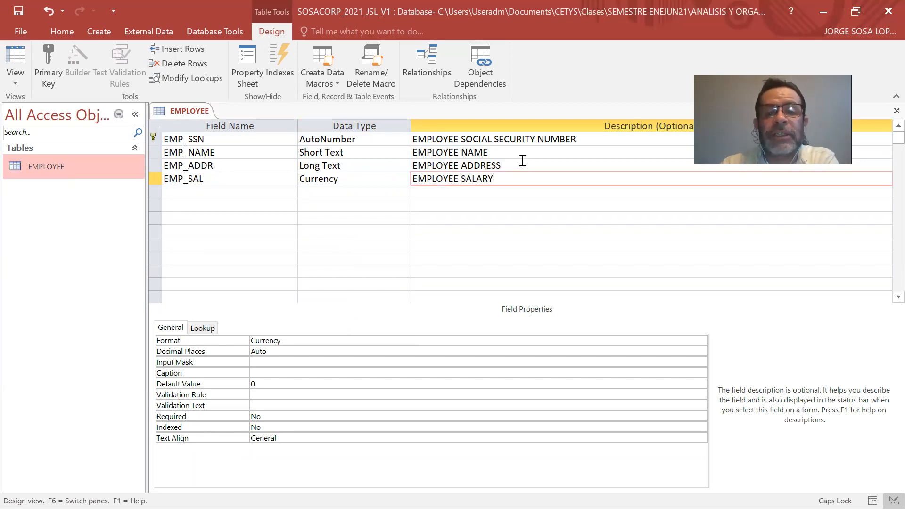
# - Circle the field properties with the annotation pen and underline the EMP_SAL field name and its Currency data type
pyautogui.click(437, 85)
pyautogui.moveTo(221, 312)
pyautogui.mouseDown()
pyautogui.moveTo(166, 316)
pyautogui.moveTo(138, 380)
pyautogui.moveTo(286, 426)
pyautogui.moveTo(328, 324)
pyautogui.mouseUp()
pyautogui.moveTo(263, 310); pyautogui.dragTo(183, 321)
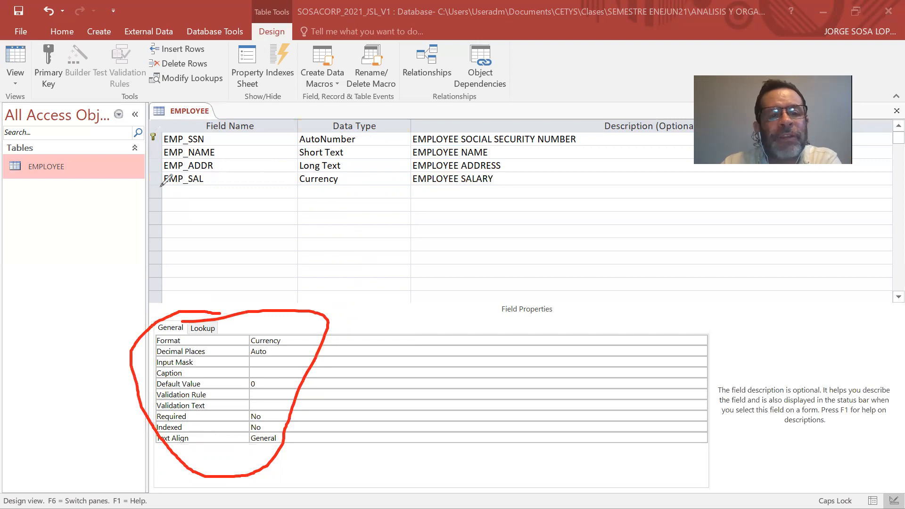
pyautogui.moveTo(158, 185); pyautogui.dragTo(219, 186)
pyautogui.moveTo(297, 189); pyautogui.dragTo(344, 184)
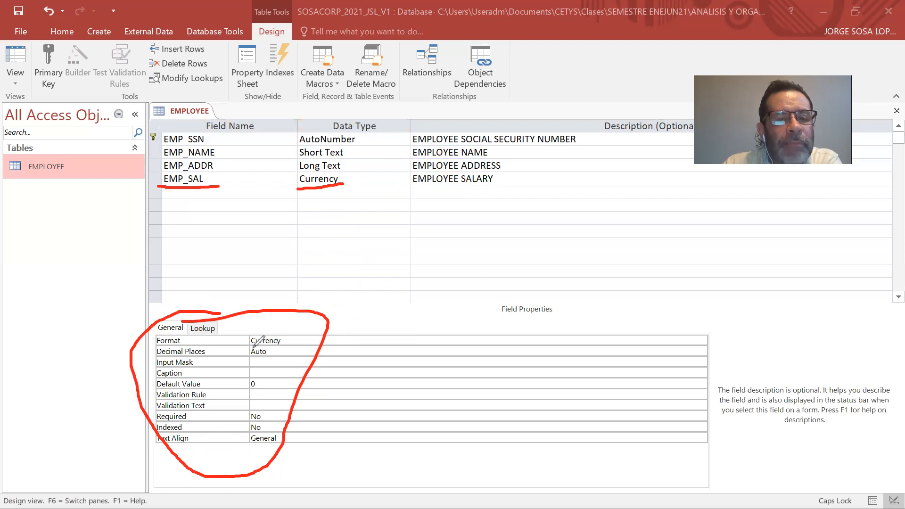
# - Mark EMP_SAL's Decimal Places, Default Value, Text Align and Validation Rule properties with the annotation pen, and erase all the ink
pyautogui.moveTo(248, 348)
pyautogui.mouseDown()
pyautogui.moveTo(269, 356)
pyautogui.moveTo(254, 347)
pyautogui.mouseUp()
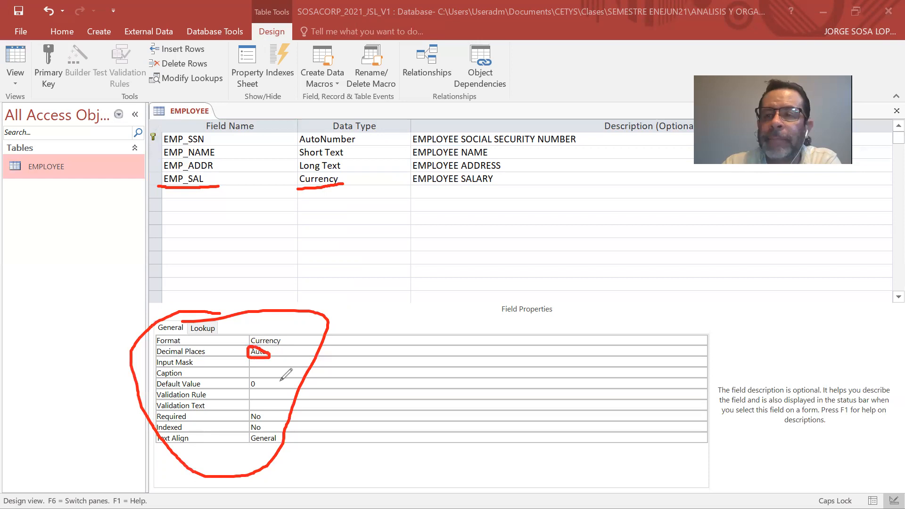
pyautogui.moveTo(259, 381)
pyautogui.mouseDown()
pyautogui.moveTo(264, 387)
pyautogui.moveTo(272, 371)
pyautogui.mouseUp()
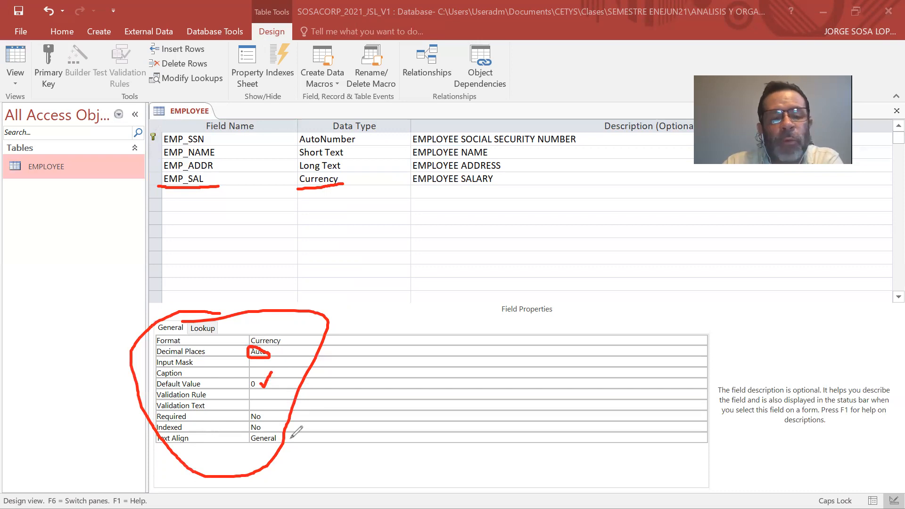
pyautogui.moveTo(290, 434); pyautogui.dragTo(299, 429)
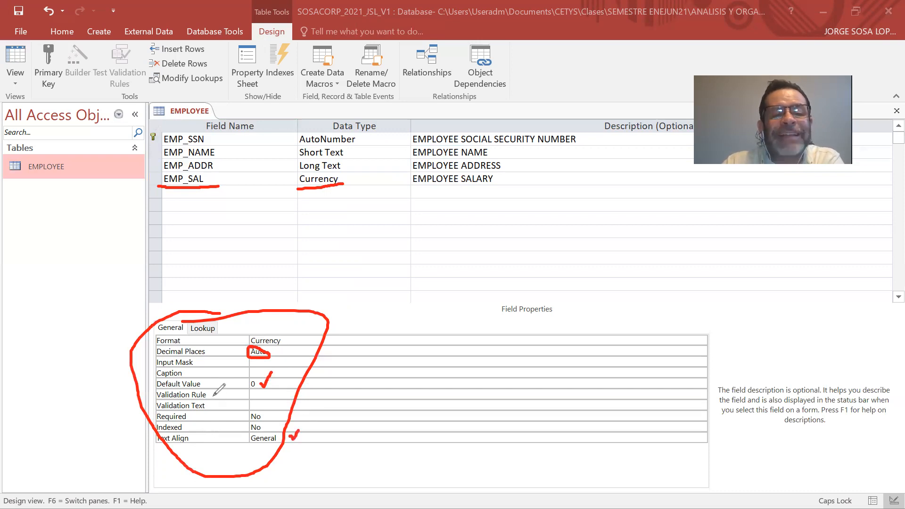
pyautogui.moveTo(257, 395); pyautogui.dragTo(275, 398)
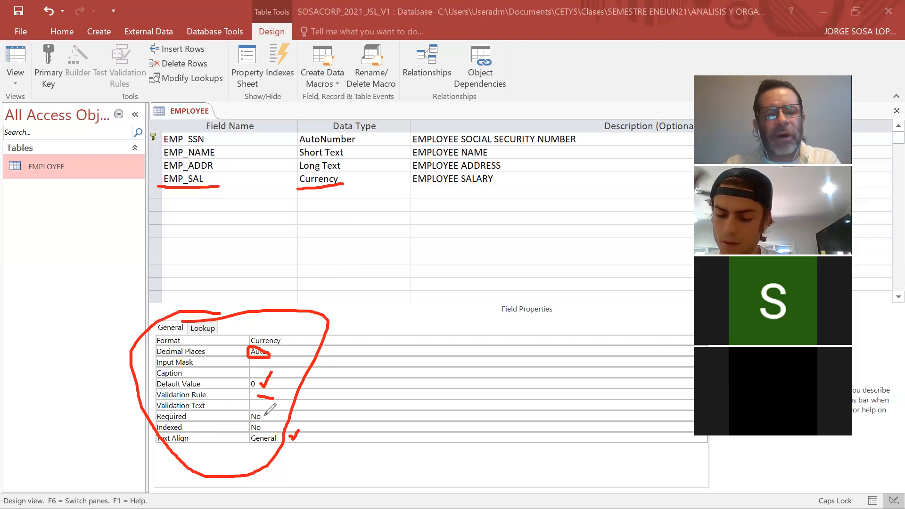
pyautogui.click(253, 395)
pyautogui.moveTo(253, 395); pyautogui.dragTo(285, 392)
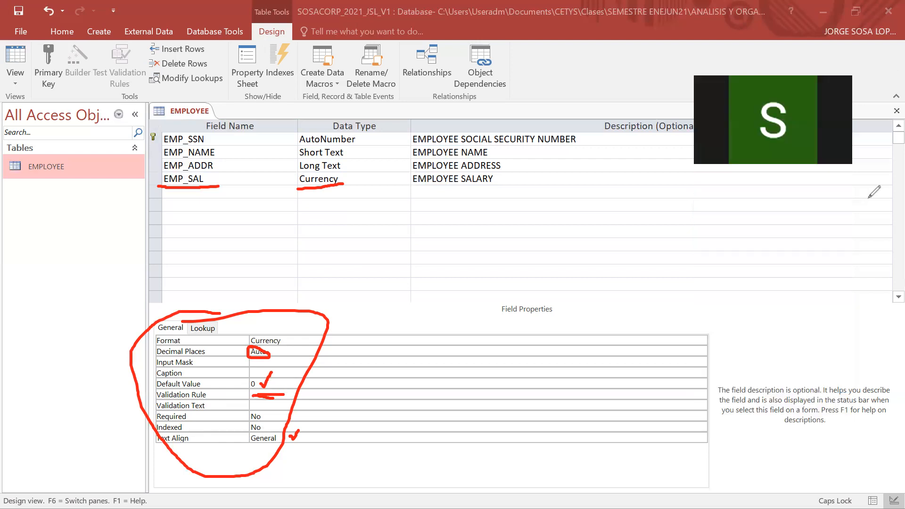
pyautogui.click(619, 111)
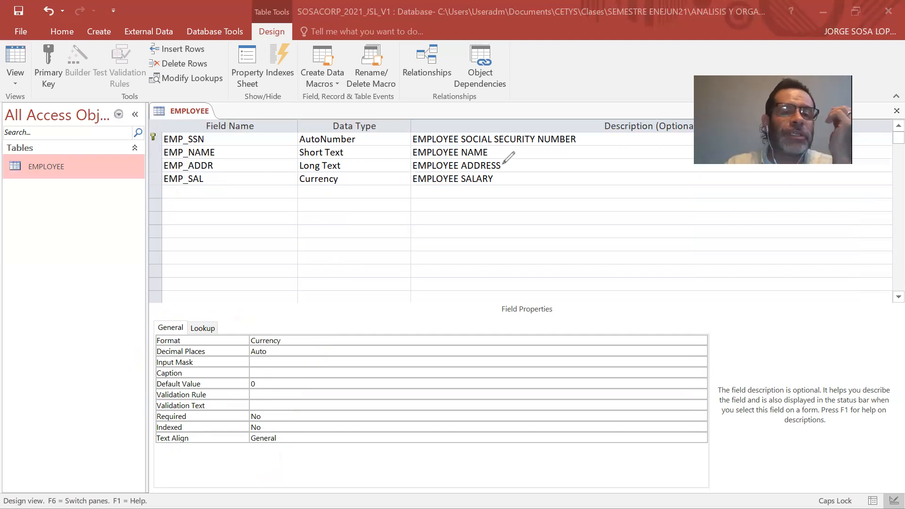
# - Check the relational model for the next EMPLOYEE attribute and add it as the EMP_GEN field below EMP_SAL
pyautogui.click(267, 193)
pyautogui.hotkey('alt', 'Tab')
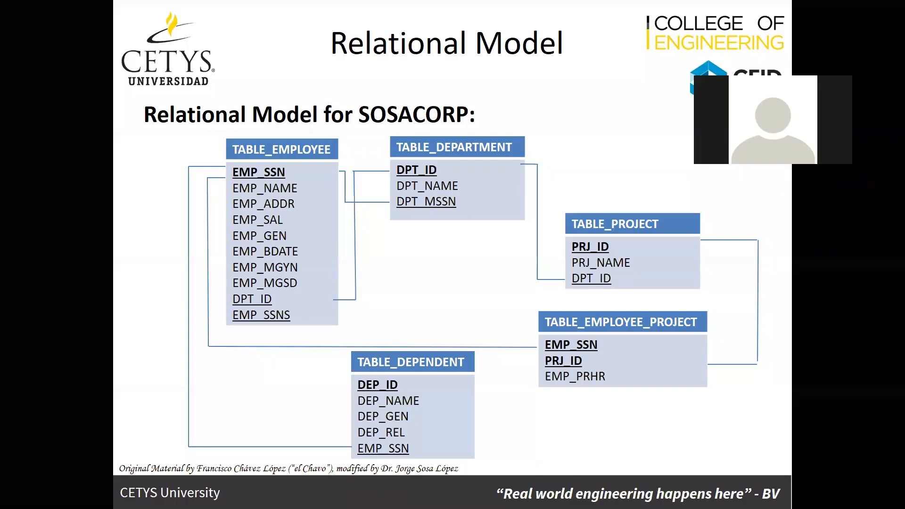
pyautogui.hotkey('alt', 'Tab')
pyautogui.write('EMP_GEN')
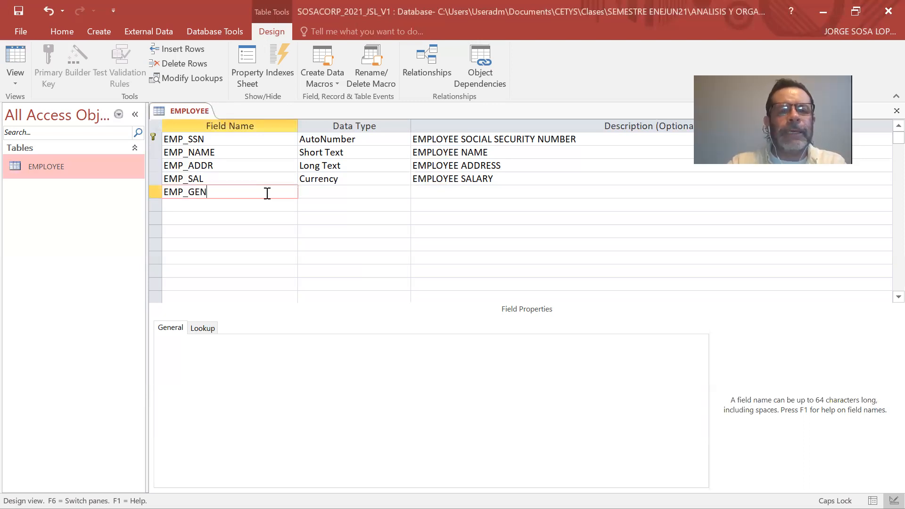
# - Start the Lookup Wizard as EMP_GEN's data type and choose to type in the lookup values manually
pyautogui.click(325, 193)
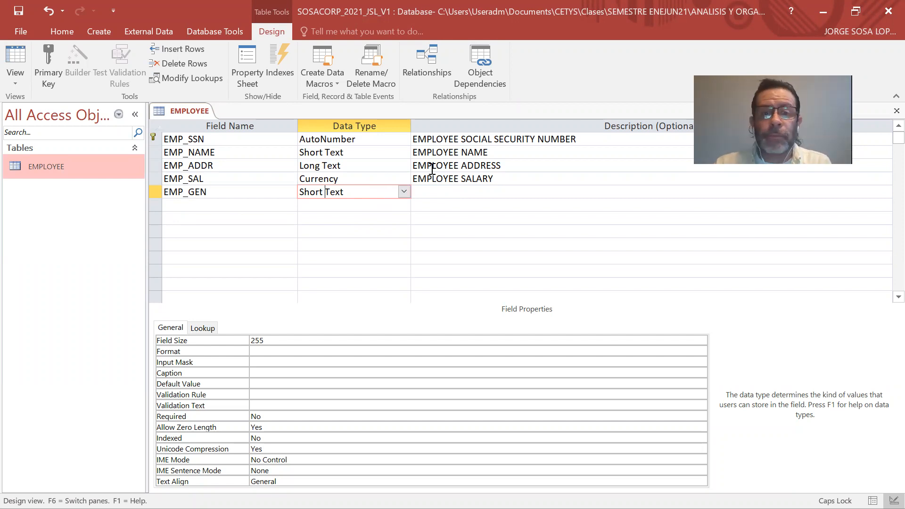
pyautogui.click(404, 192)
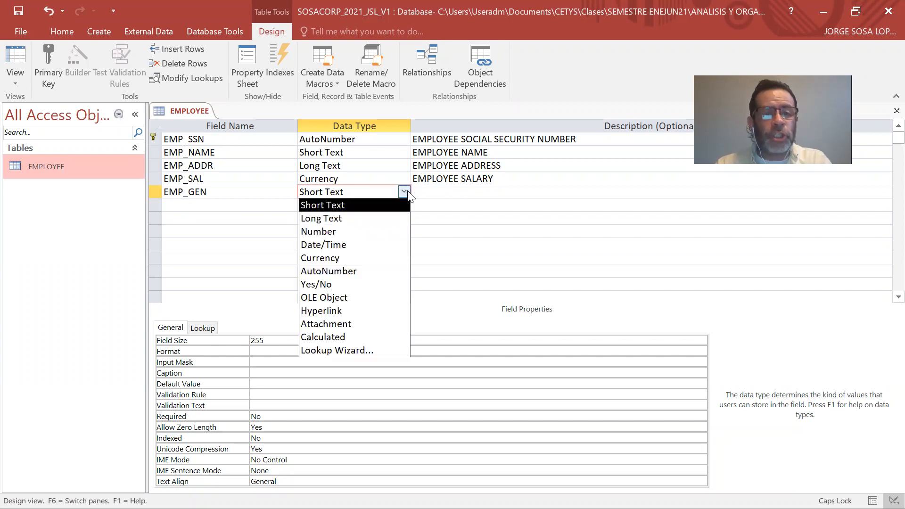
pyautogui.click(377, 351)
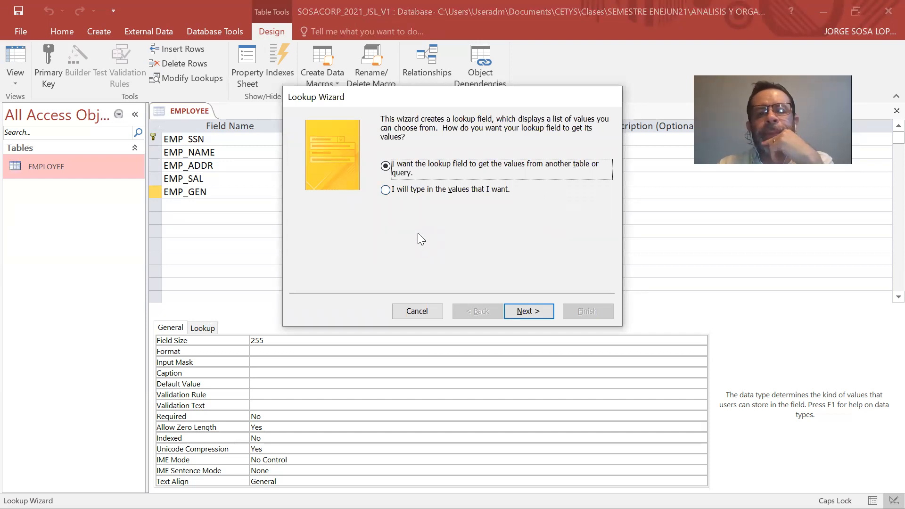
pyautogui.click(386, 191)
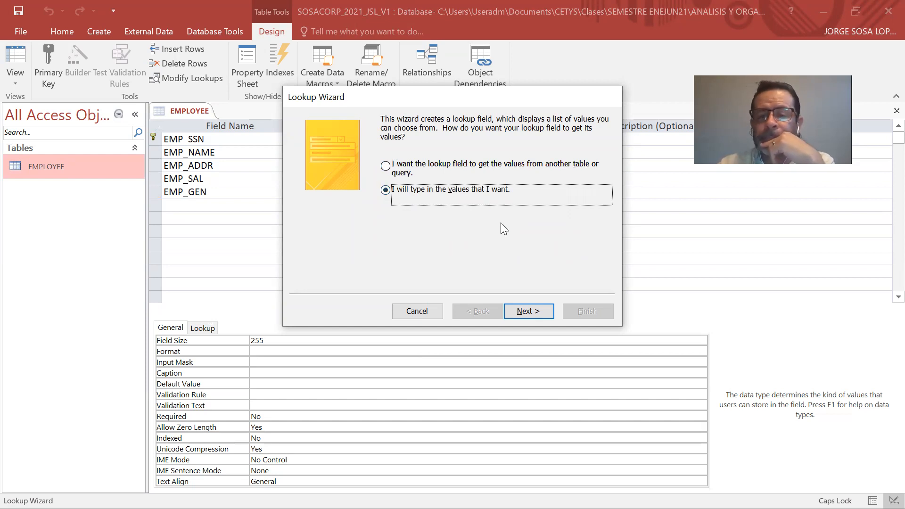
pyautogui.click(526, 315)
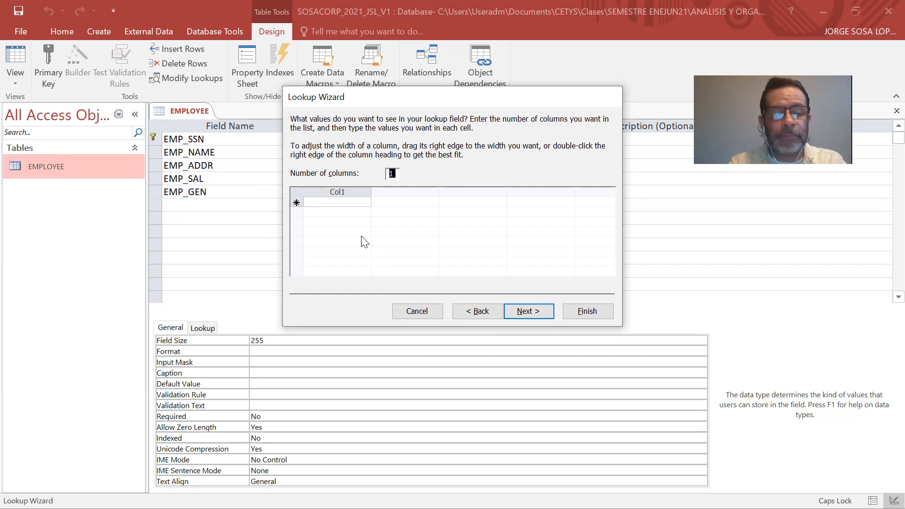
pyautogui.hotkey('alt', 'Tab')
pyautogui.hotkey('alt', 'Tab')
pyautogui.hotkey('alt', 'Tab')
pyautogui.hotkey('alt', 'Tab')
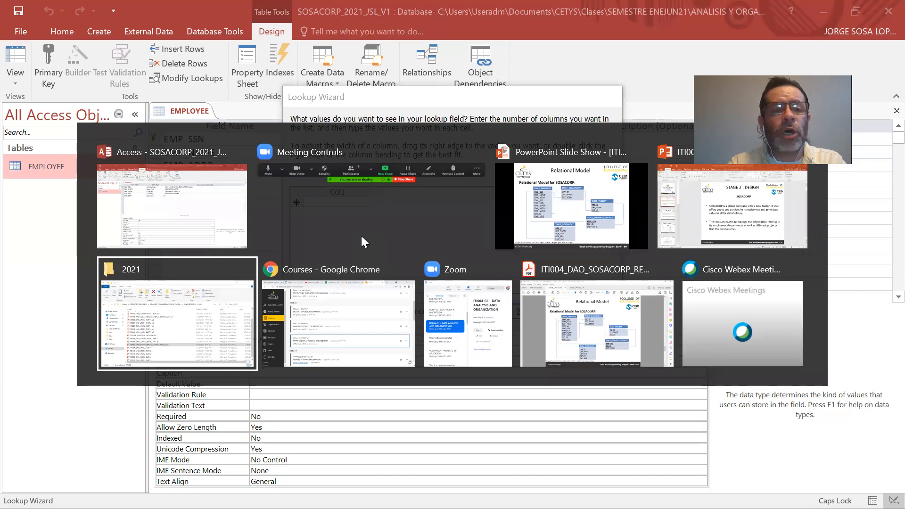
pyautogui.hotkey('alt', 'Tab')
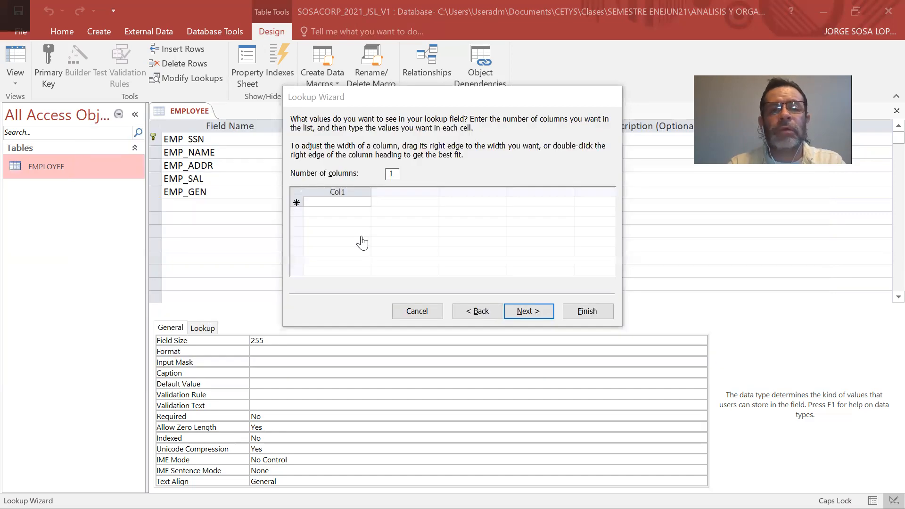
pyautogui.hotkey('alt', 'Tab')
pyautogui.hotkey('alt', 'Tab')
pyautogui.hotkey('alt', 'Tab')
pyautogui.hotkey('alt', 'Tab')
pyautogui.hotkey('alt', 'Tab')
pyautogui.hotkey('alt', 'Tab')
pyautogui.hotkey('alt', 'Tab')
pyautogui.hotkey('alt', 'Tab')
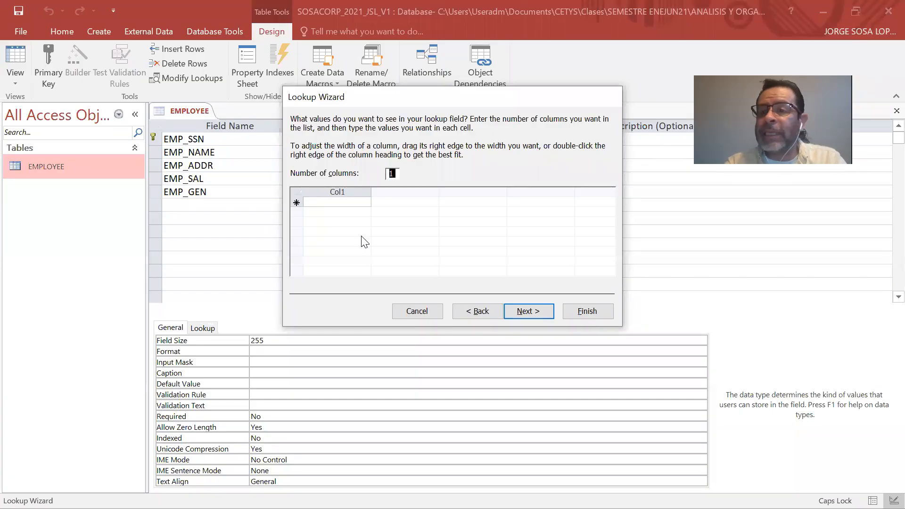
# - Enter MALE, FEMALE and TRANSGENDER MALE as the first three values of the single-column lookup list
pyautogui.click(363, 203)
pyautogui.write('MALE')
pyautogui.press('Return')
pyautogui.write('FEMALE')
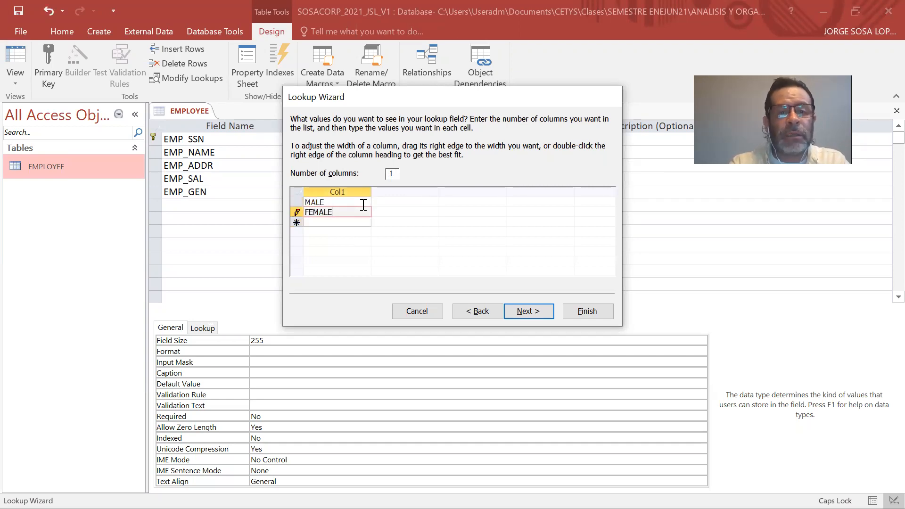
pyautogui.press('Return')
pyautogui.write('TRANSGEN')
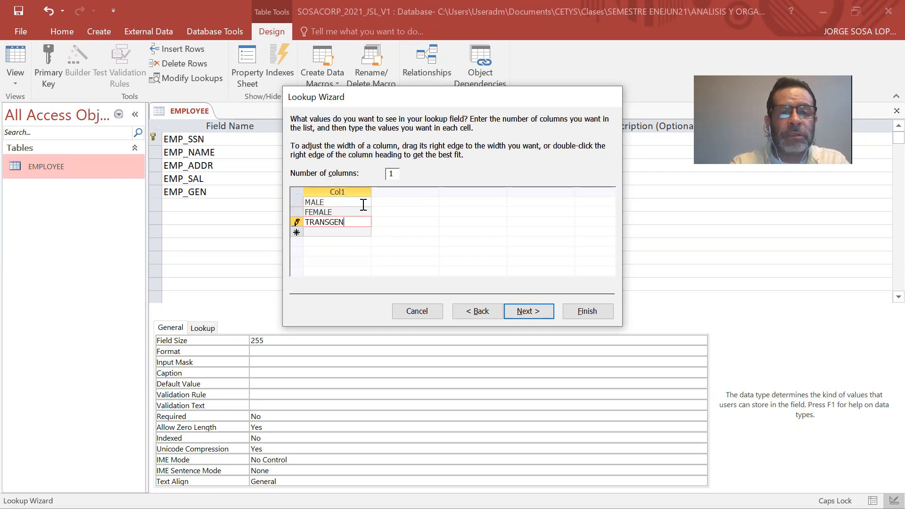
pyautogui.write('DER MALE')
pyautogui.press('Return')
# - Add TRANSGENDER FEMALE as the fourth value of the lookup list
pyautogui.write('TA')
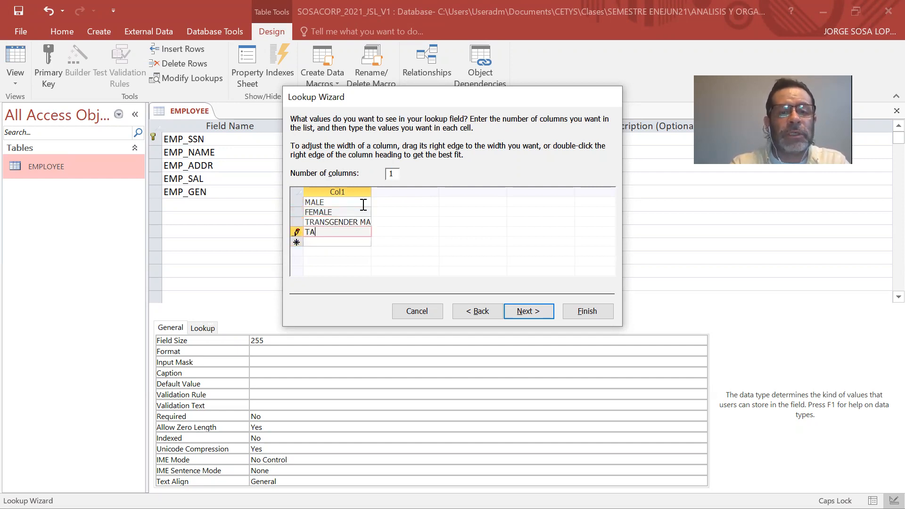
pyautogui.write('RNS')
pyautogui.press('BackSpace')
pyautogui.press('BackSpace')
pyautogui.press('BackSpace')
pyautogui.press('BackSpace')
pyautogui.write('RANSGEND')
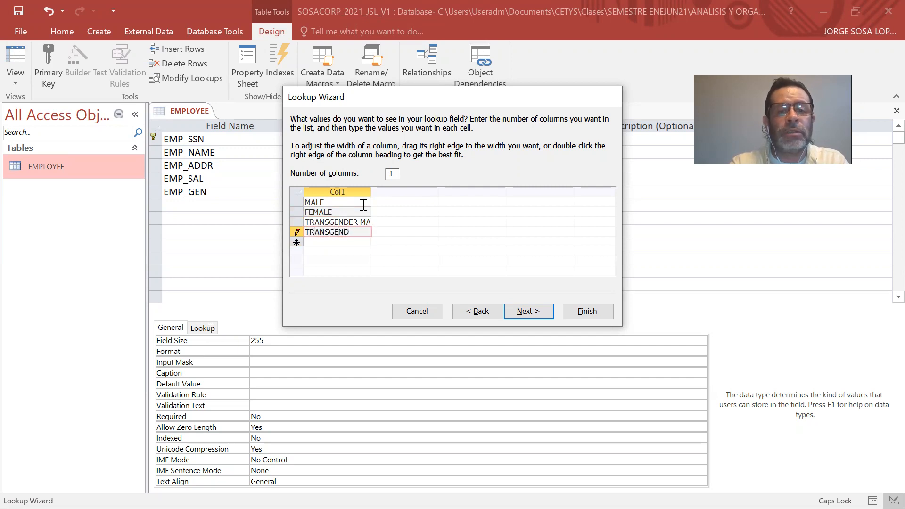
pyautogui.write('ER FEMALE')
pyautogui.press('Return')
# - Add NONCONFORMANT and OTHER as the fifth and sixth lookup values
pyautogui.write('NONCO')
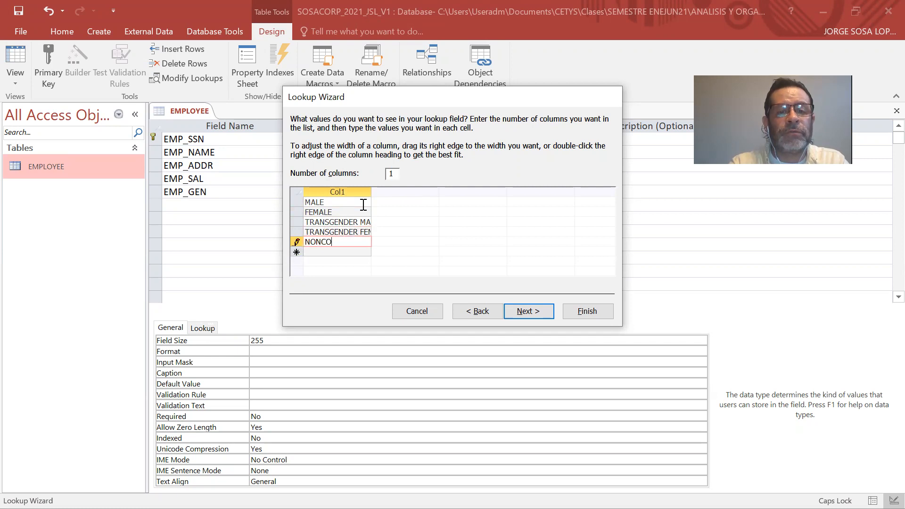
pyautogui.write('NFORMANT')
pyautogui.press('Return')
pyautogui.write('O')
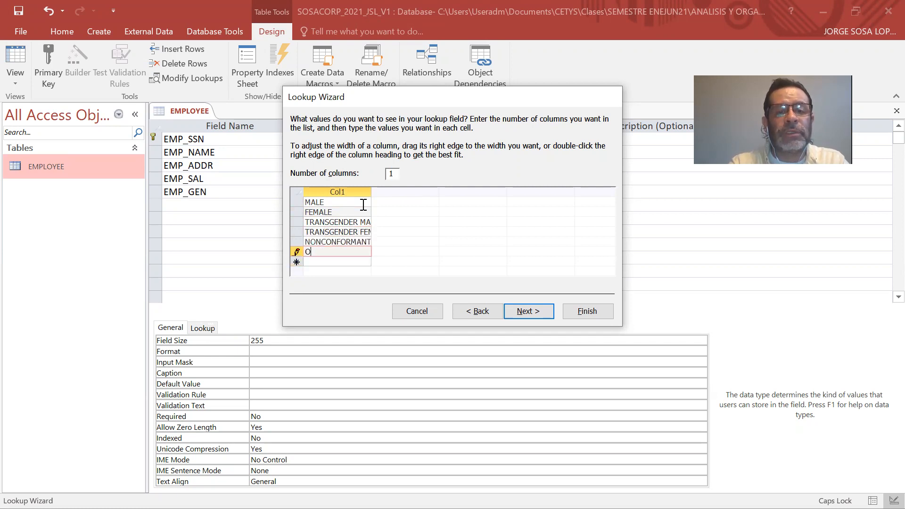
pyautogui.write('THER')
pyautogui.press('Return')
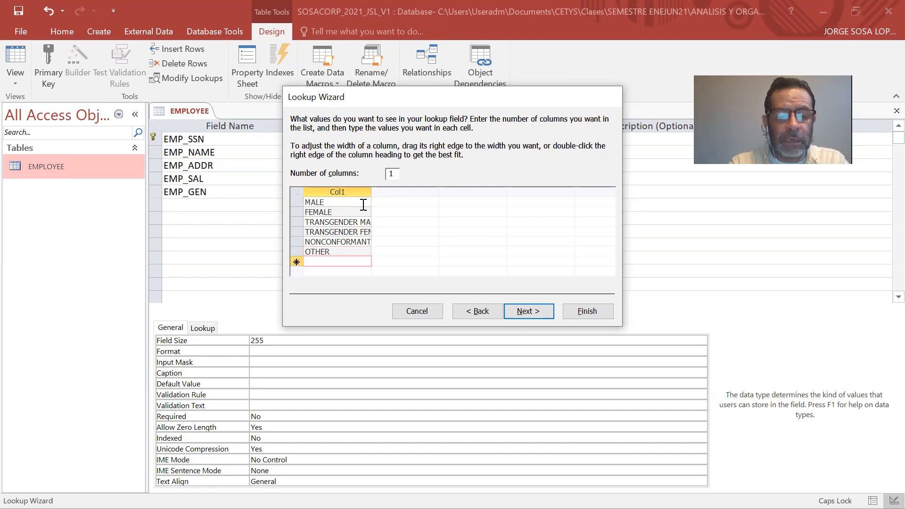
# - Enter NOT DISCLOSE as the seventh value of the lookup list
pyautogui.write('REFE')
pyautogui.press('BackSpace')
pyautogui.press('BackSpace')
pyautogui.press('BackSpace')
pyautogui.press('BackSpace')
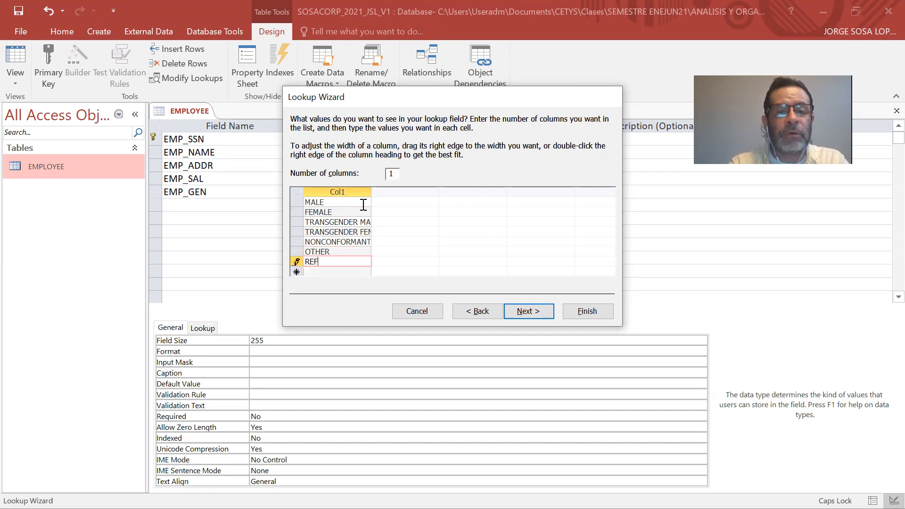
pyautogui.write('PREFER TO NOT DO')
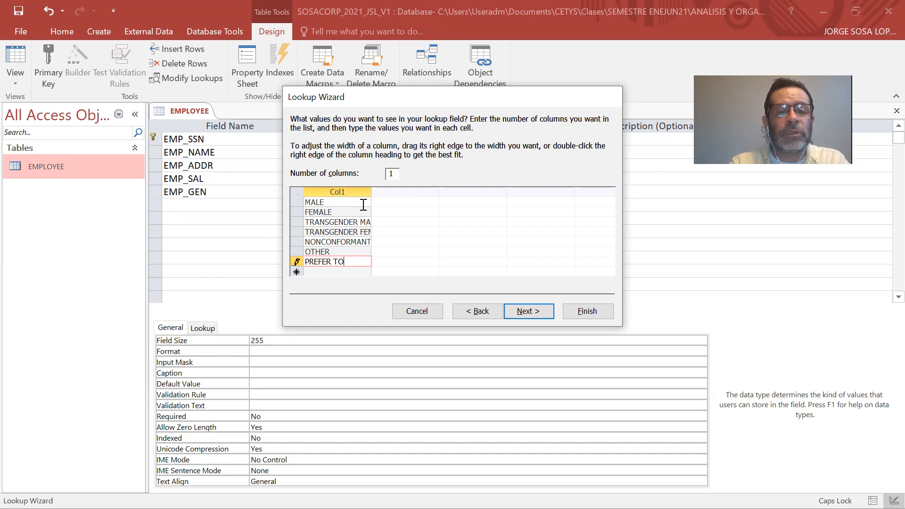
pyautogui.press('BackSpace')
pyautogui.write('ISCLOSE')
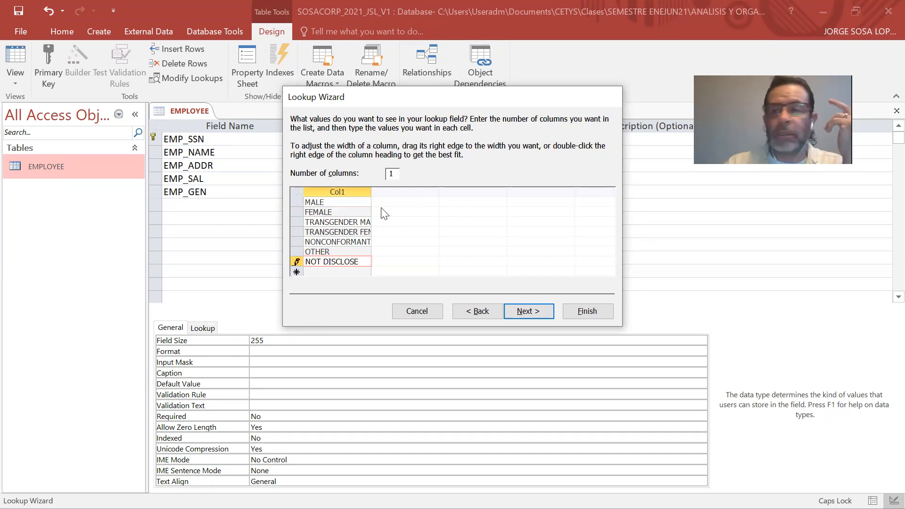
# - Review the label and options page of the EMP_GEN lookup and return to its list of values
pyautogui.click(536, 309)
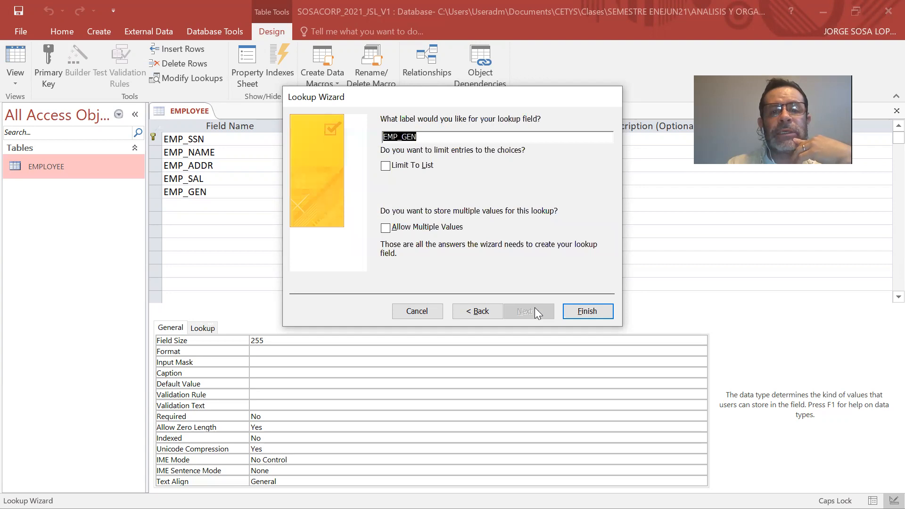
pyautogui.click(485, 314)
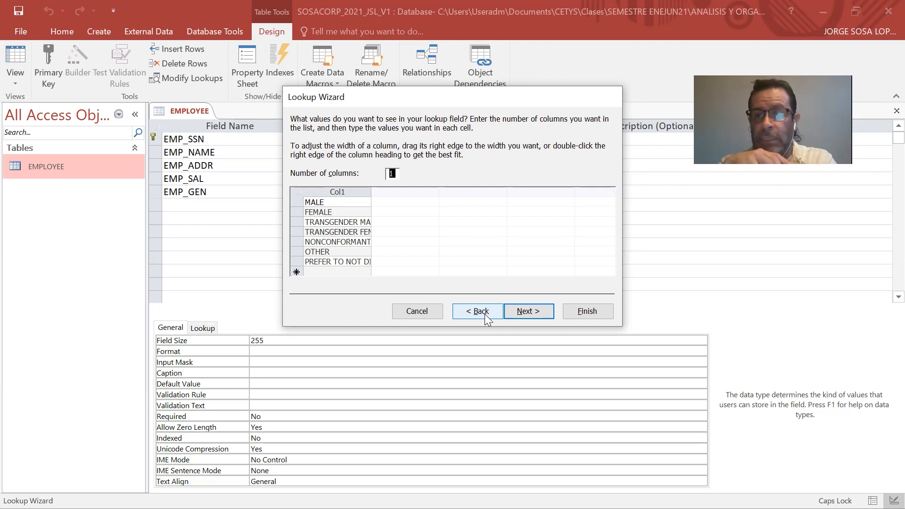
pyautogui.click(528, 312)
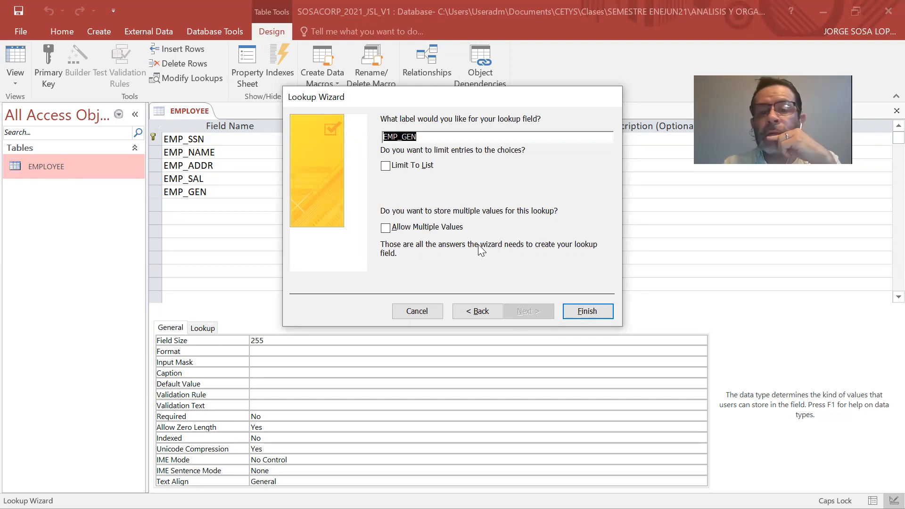
pyautogui.click(490, 310)
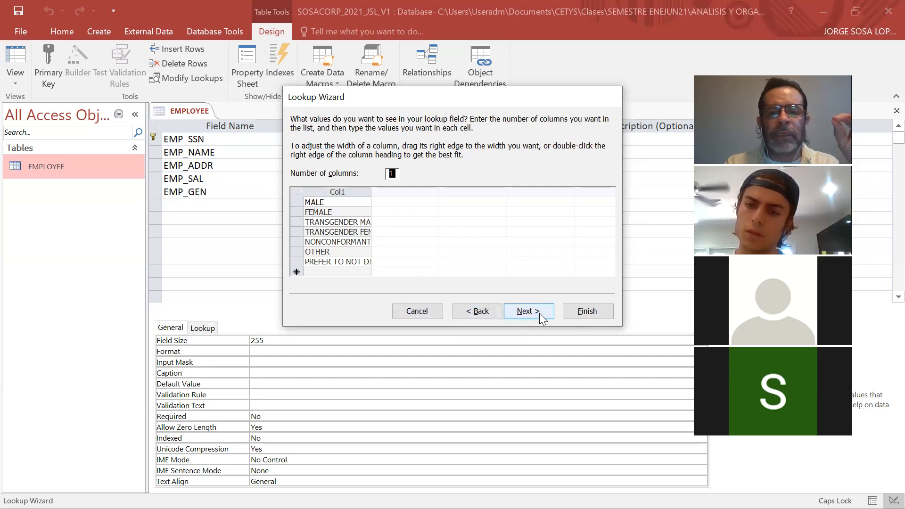
# - Move the Lookup Wizard aside to view the EMPLOYEE field definitions, and put it back over the table
pyautogui.moveTo(529, 95); pyautogui.dragTo(512, 271)
pyautogui.click(406, 191)
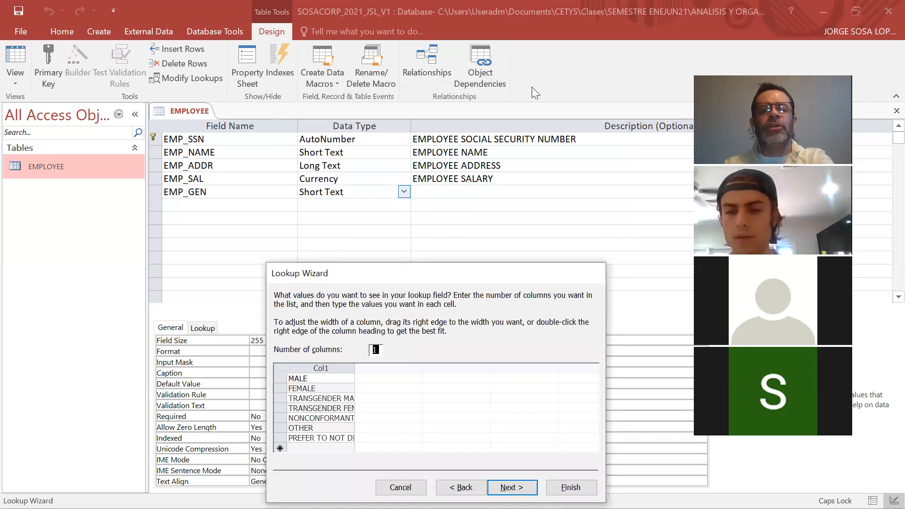
pyautogui.moveTo(398, 176)
pyautogui.mouseDown()
pyautogui.moveTo(386, 195)
pyautogui.moveTo(425, 194)
pyautogui.moveTo(412, 175)
pyautogui.mouseUp()
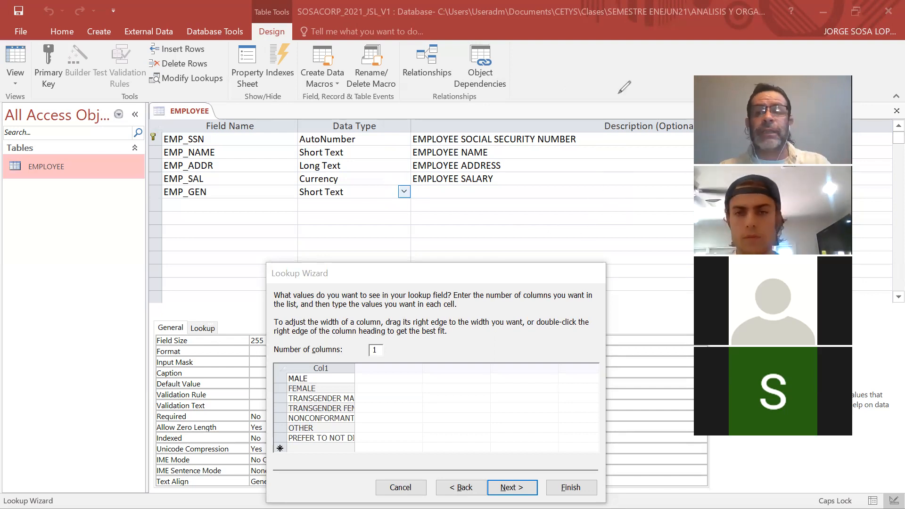
pyautogui.click(466, 269)
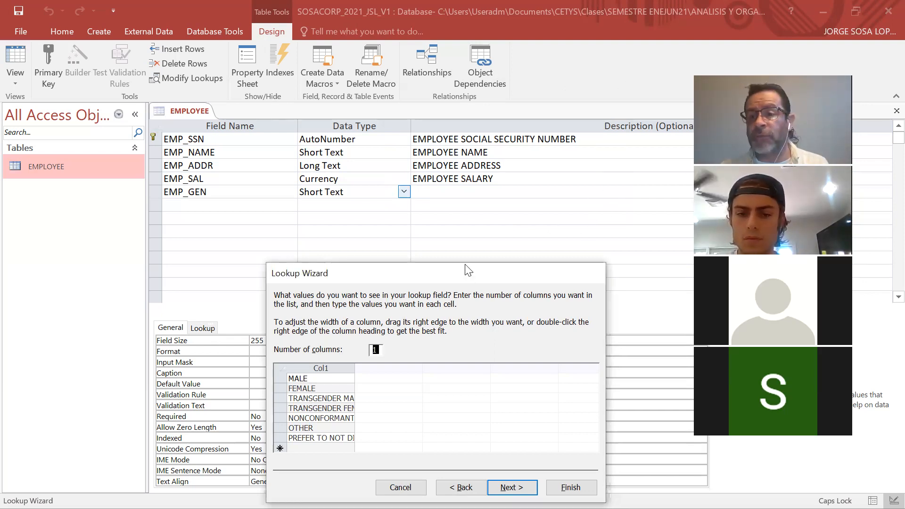
pyautogui.moveTo(466, 269); pyautogui.dragTo(495, 90)
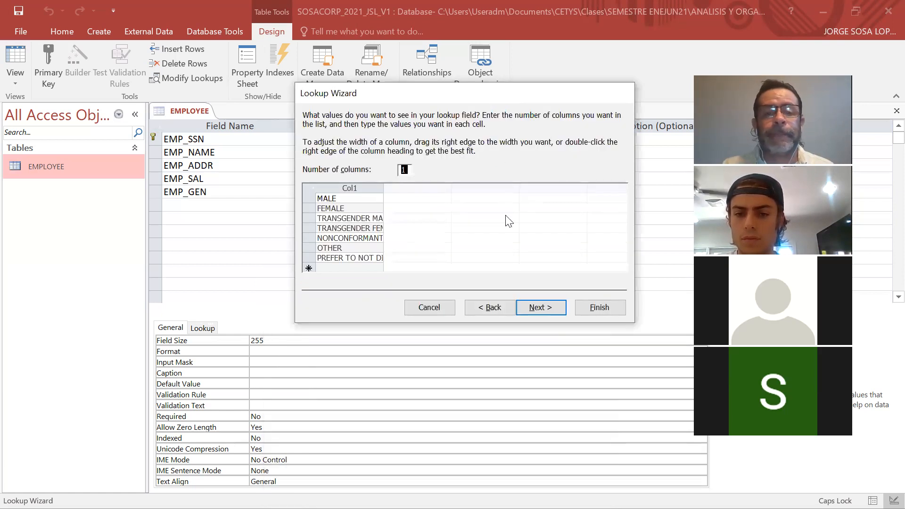
# - Limit EMP_GEN entries to the lookup list, keep EMP_GEN as the label, and finish the Lookup Wizard
pyautogui.click(552, 306)
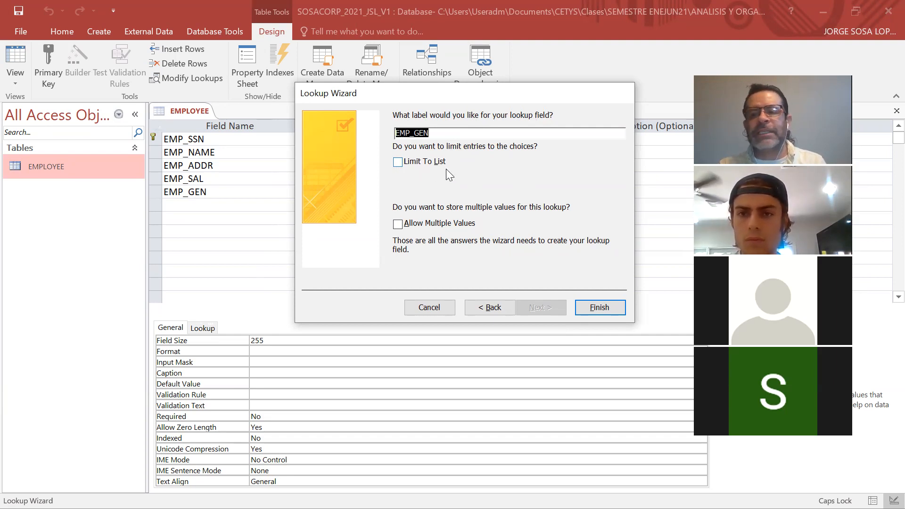
pyautogui.click(398, 162)
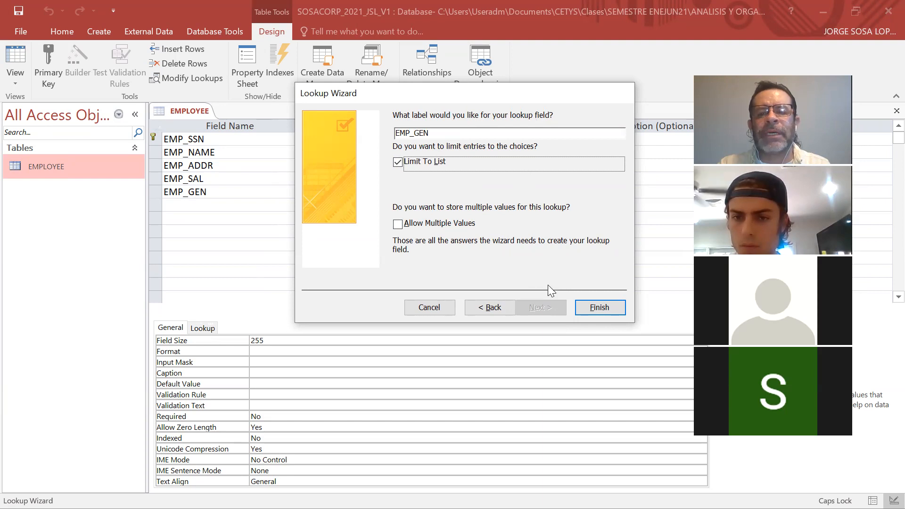
pyautogui.click(596, 307)
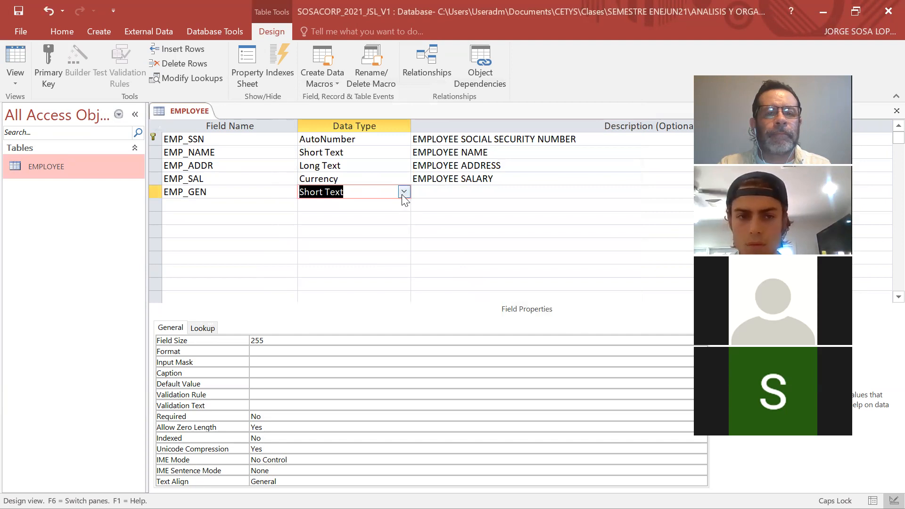
# - Look at the data type choices offered for the EMP_GEN field without changing its type
pyautogui.click(400, 216)
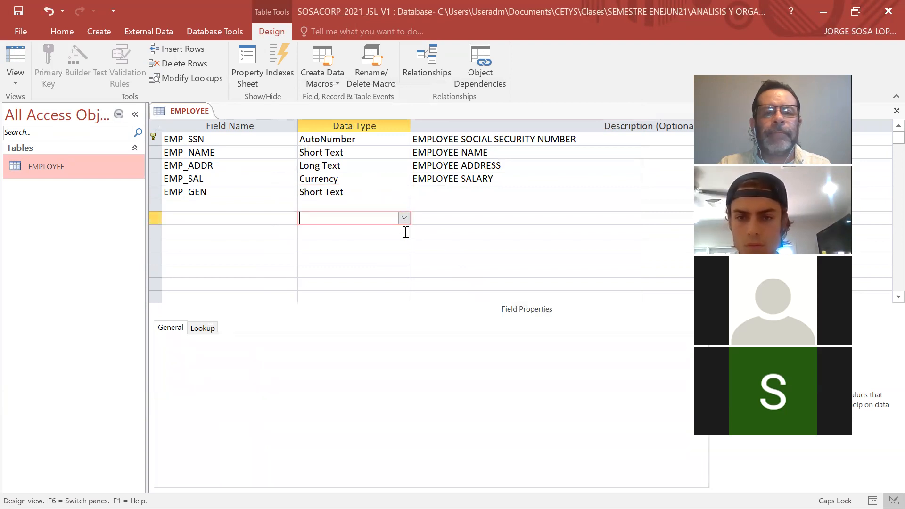
pyautogui.click(404, 193)
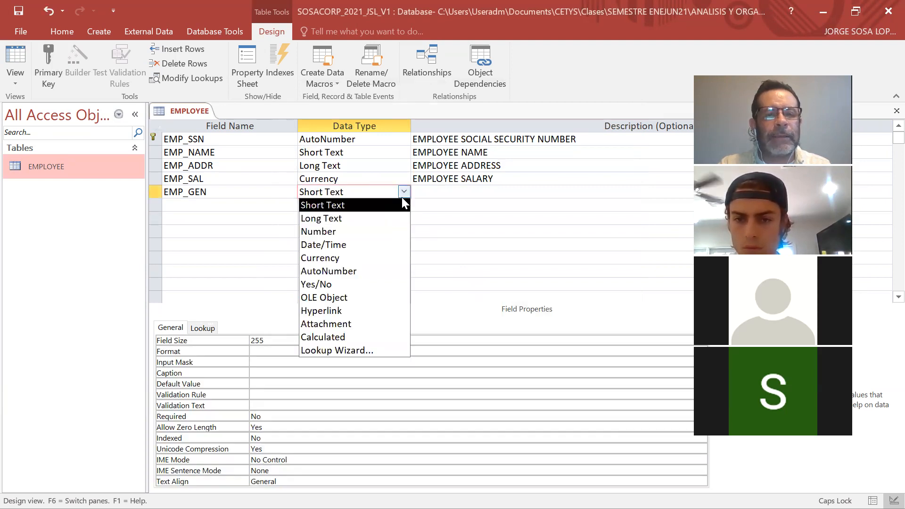
pyautogui.click(471, 229)
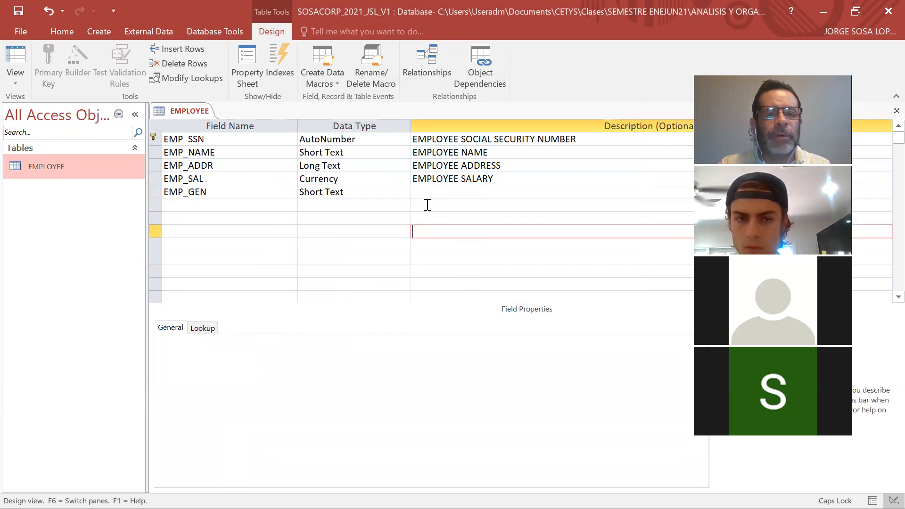
pyautogui.click(403, 193)
pyautogui.click(445, 217)
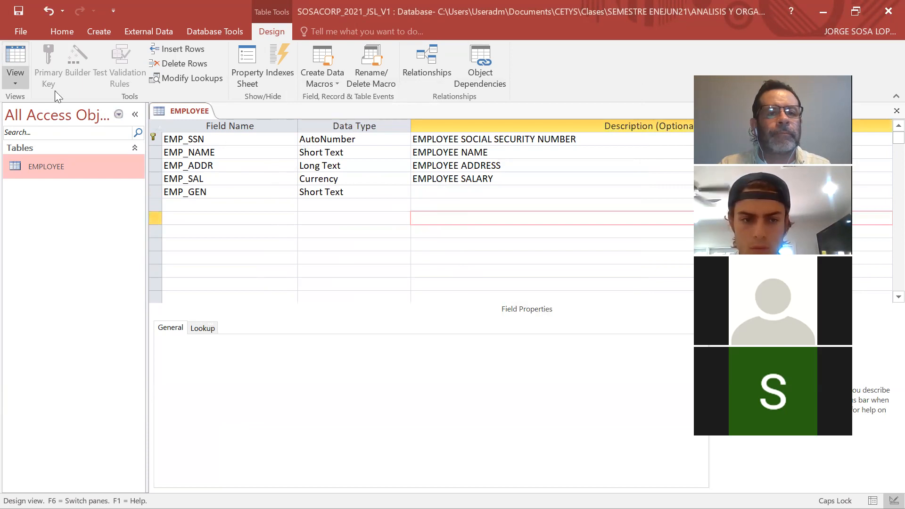
# - Consult the Relational Model slide and return to the Access table to add EMP_BDATE as the field below EMP_GEN
pyautogui.click(225, 203)
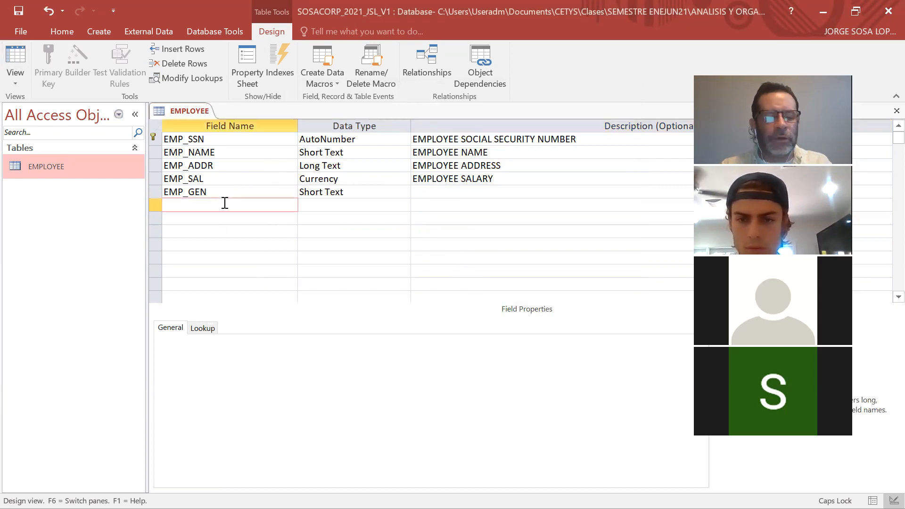
pyautogui.hotkey('alt', 'Tab')
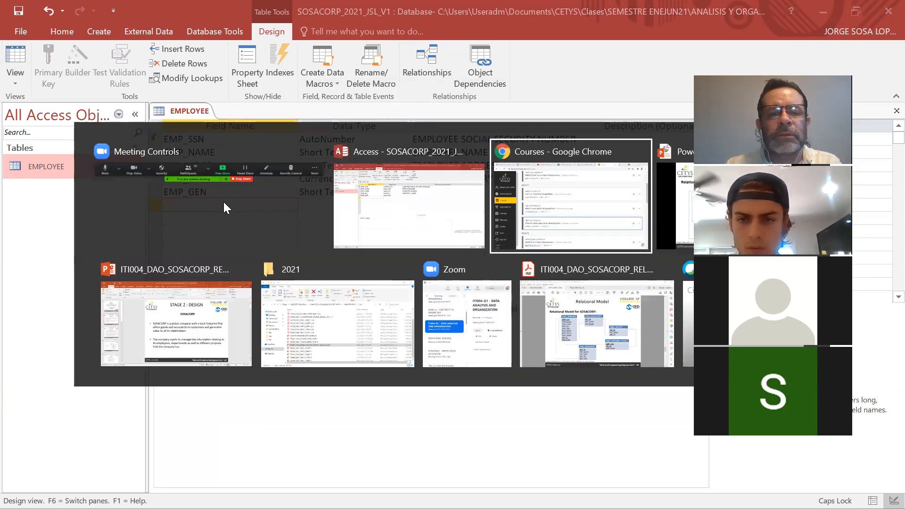
pyautogui.hotkey('alt', 'Tab')
pyautogui.hotkey('alt', 'Tab')
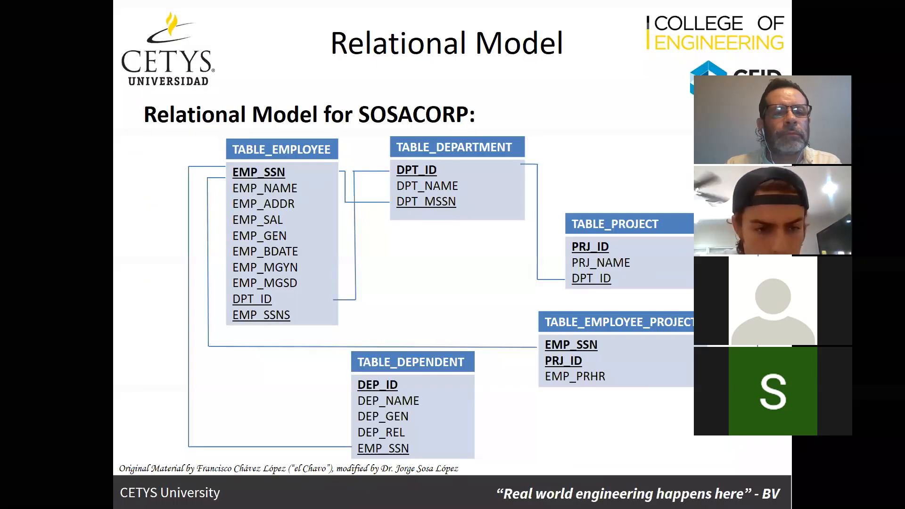
pyautogui.hotkey('alt', 'Tab')
pyautogui.write('EMP')
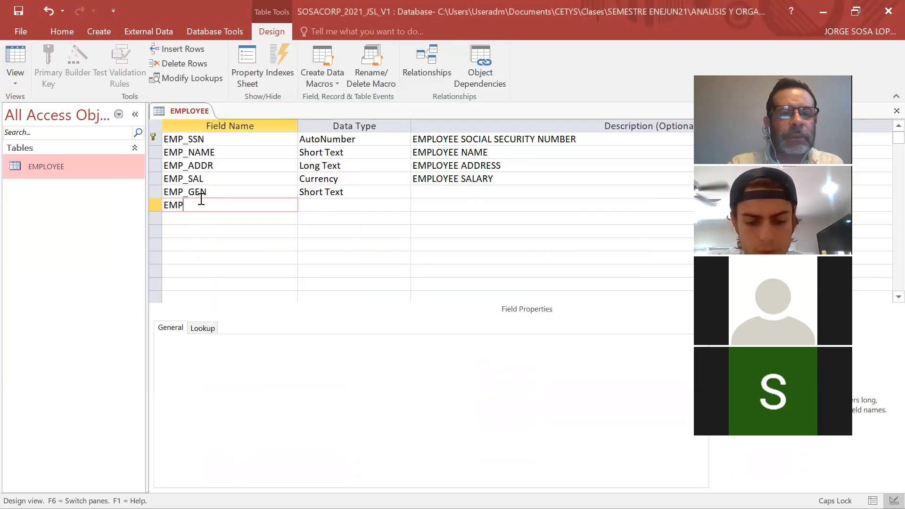
pyautogui.write('_BDATE')
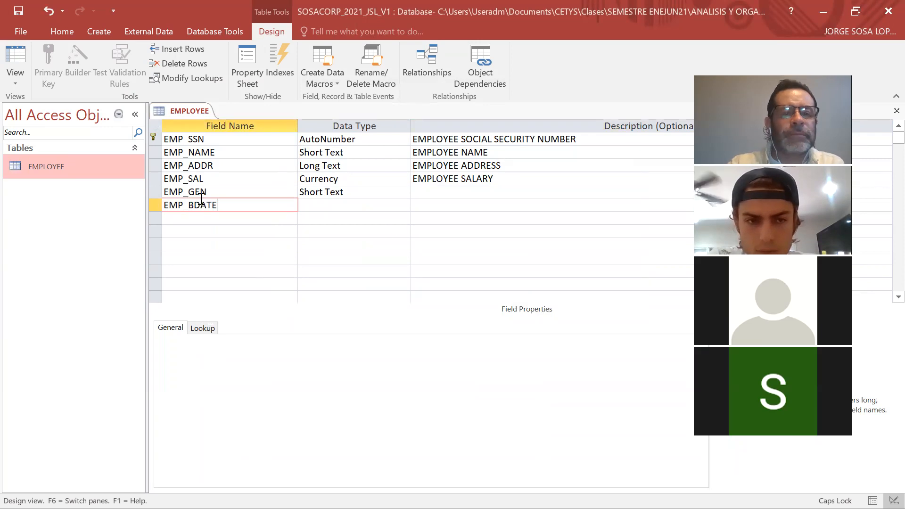
# - Set the data type of the EMP_BDATE field to Date/Time
pyautogui.press('Tab')
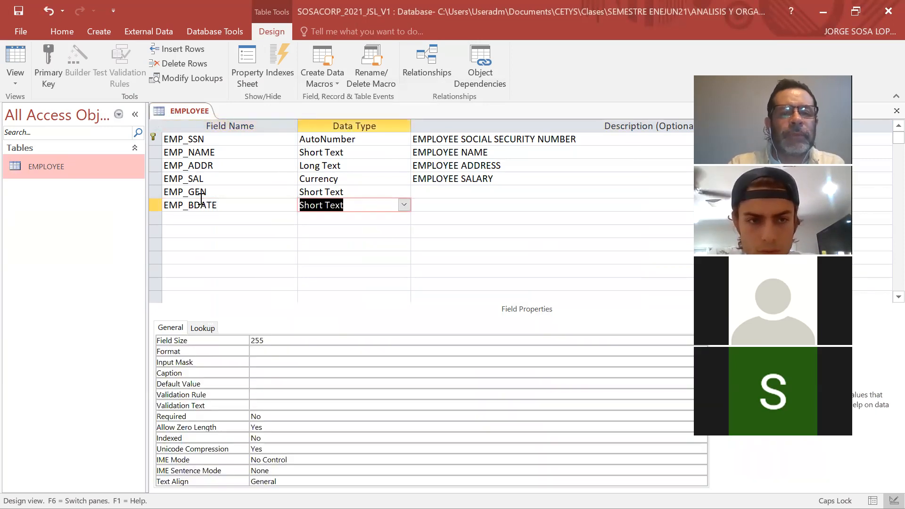
pyautogui.click(403, 205)
pyautogui.click(394, 257)
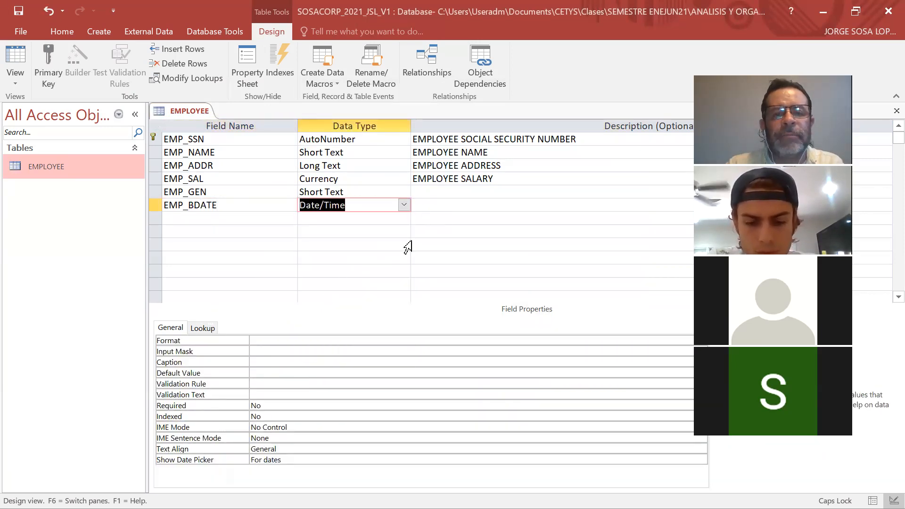
pyautogui.click(458, 192)
pyautogui.write('EMPLOYEE SALARY')
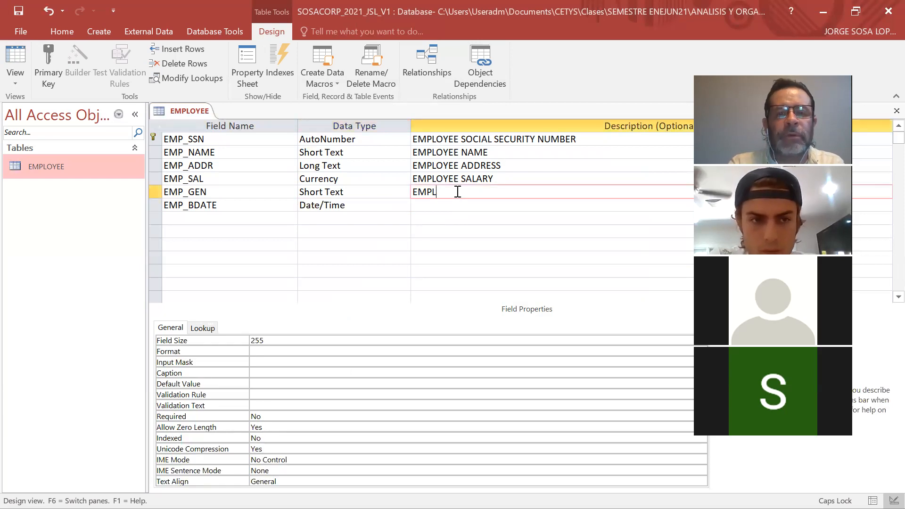
pyautogui.press('Return')
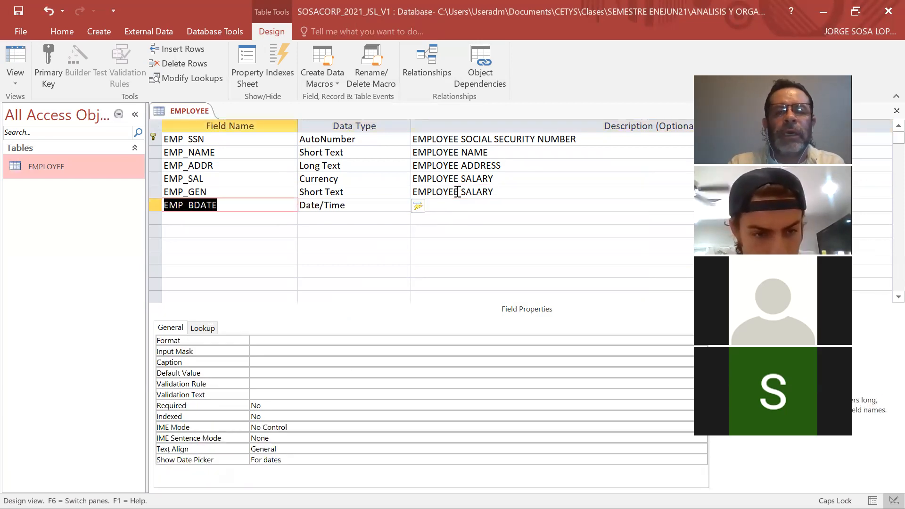
pyautogui.press('Tab')
pyautogui.press('Tab')
pyautogui.write('EMPLOYEE BO')
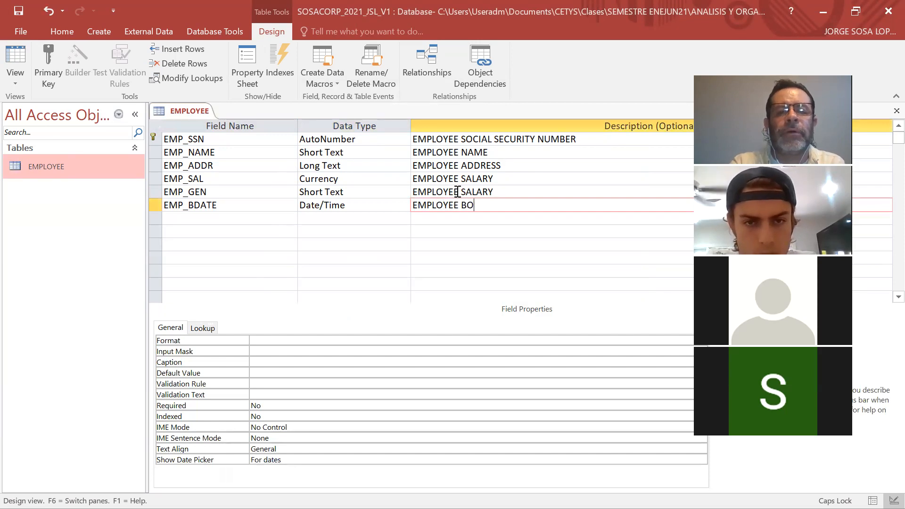
pyautogui.press('BackSpace')
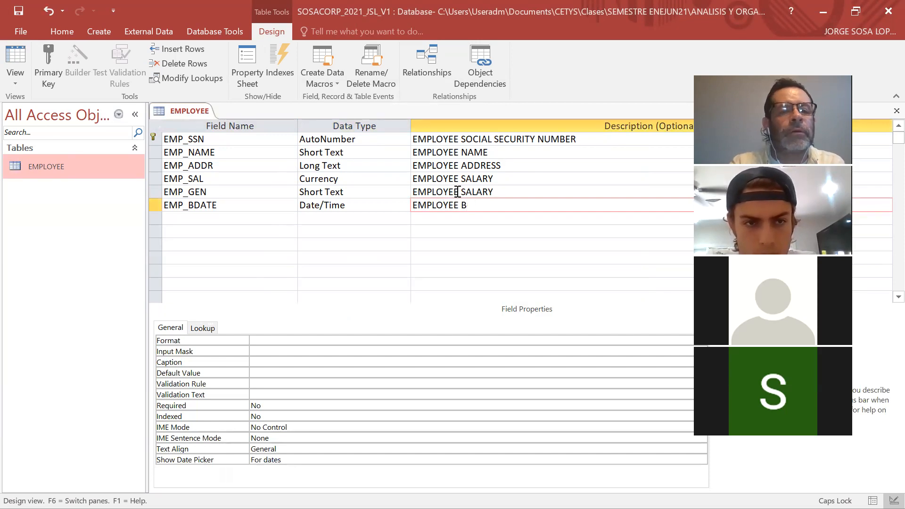
pyautogui.press('BackSpace')
pyautogui.press('BackSpace')
pyautogui.press('BackSpace')
pyautogui.press('BackSpace')
pyautogui.press('BackSpace')
pyautogui.press('BackSpace')
pyautogui.press('BackSpace')
pyautogui.press('BackSpace')
pyautogui.press('BackSpace')
pyautogui.press('BackSpace')
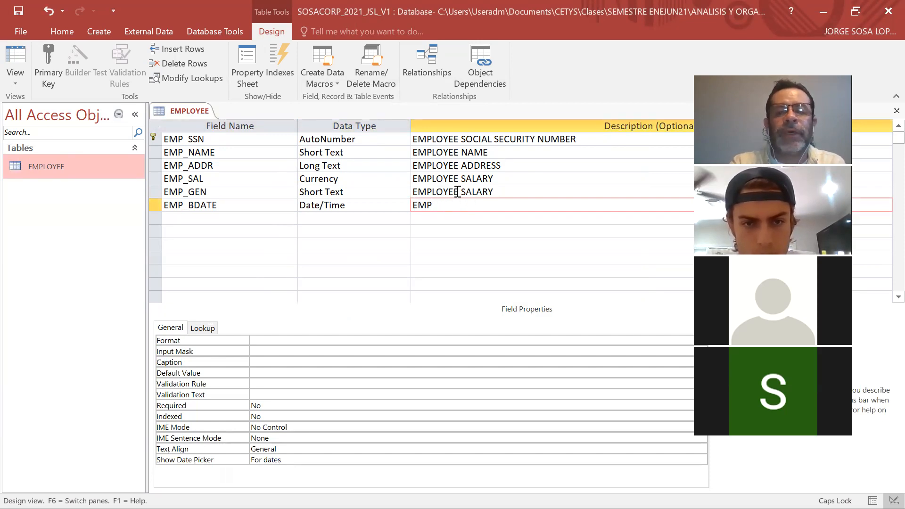
# - Replace the description of the EMP_GEN field with EMPLOYEE GENDER
pyautogui.press('Up')
pyautogui.write('EMP')
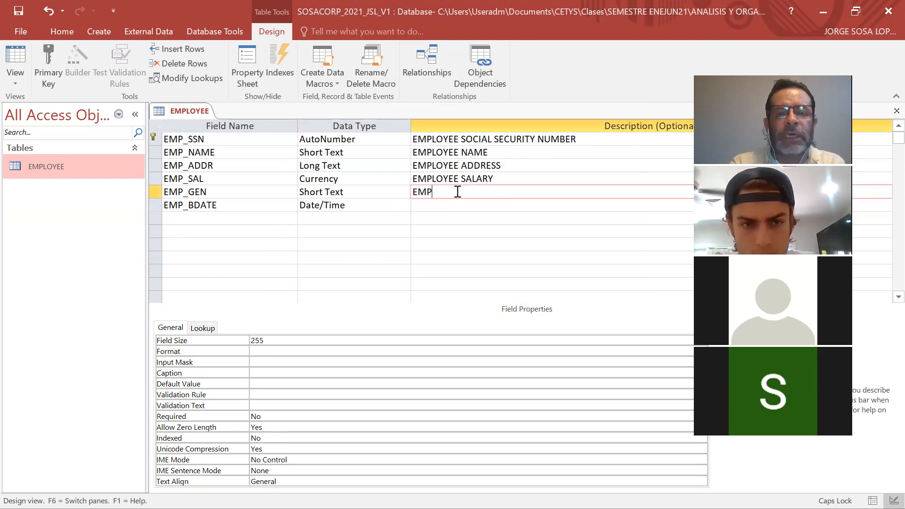
pyautogui.write('LOYEE GENDER')
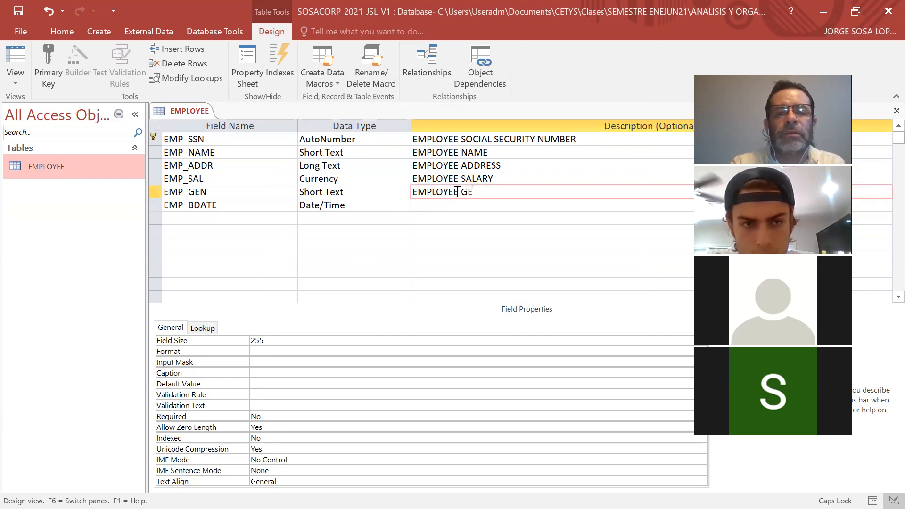
pyautogui.press('Return')
# - Enter EMPLOYEE BIRTHDATE as the description of the EMP_BDATE field
pyautogui.write('EMPL')
pyautogui.write('BDATE')
pyautogui.press('Return')
pyautogui.press('Return')
pyautogui.write('EMPLO')
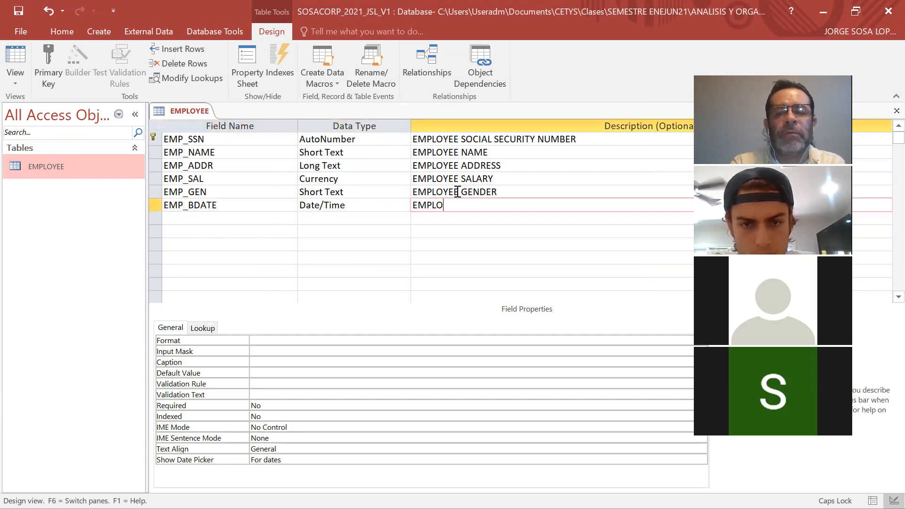
pyautogui.write('YEE B')
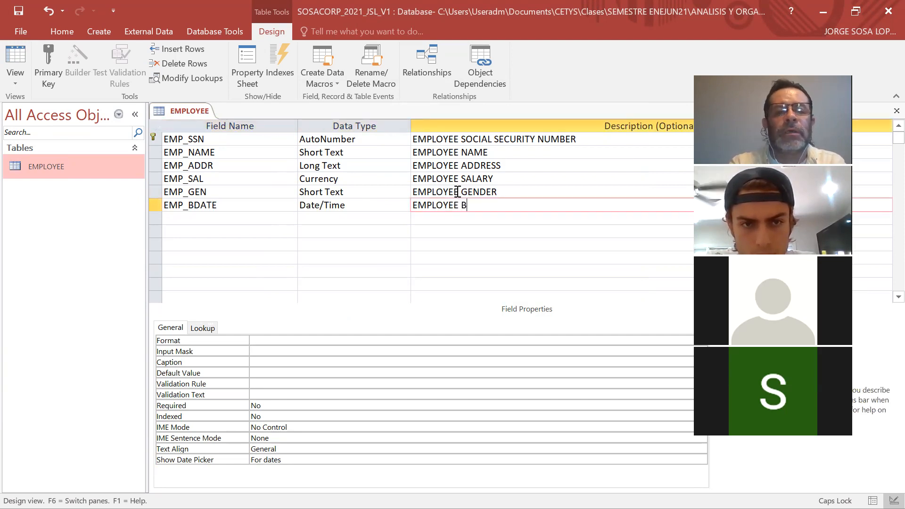
pyautogui.write('IRTHDATE')
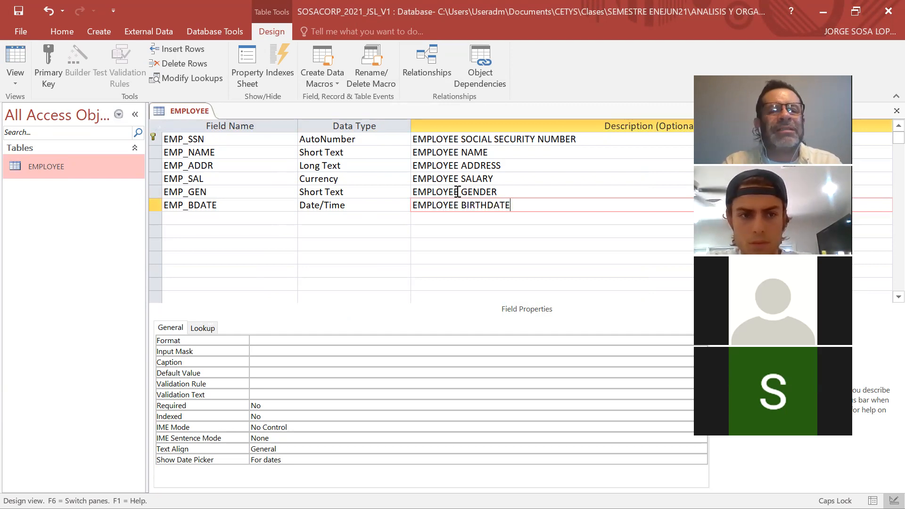
pyautogui.press('Return')
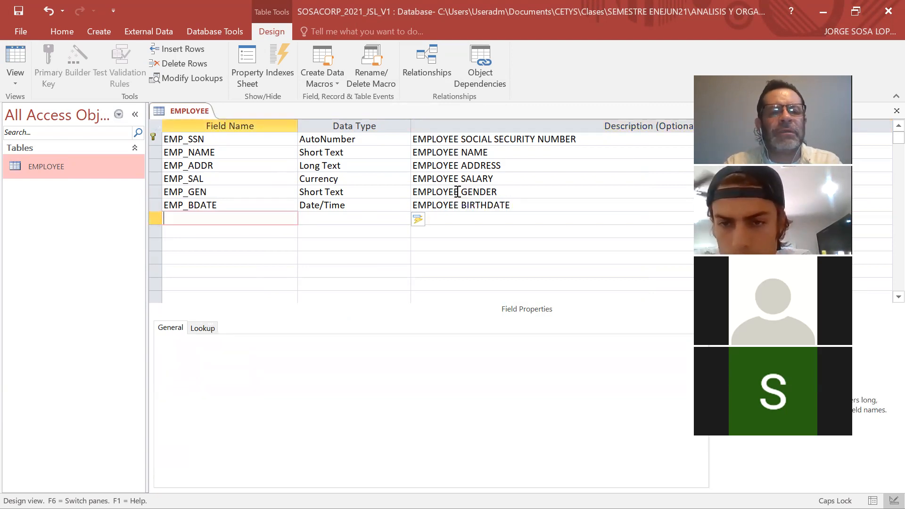
# - Check the Relational Model slide and return to the Access table to add EMP_MGYN as the field below EMP_BDATE
pyautogui.hotkey('alt', 'Tab')
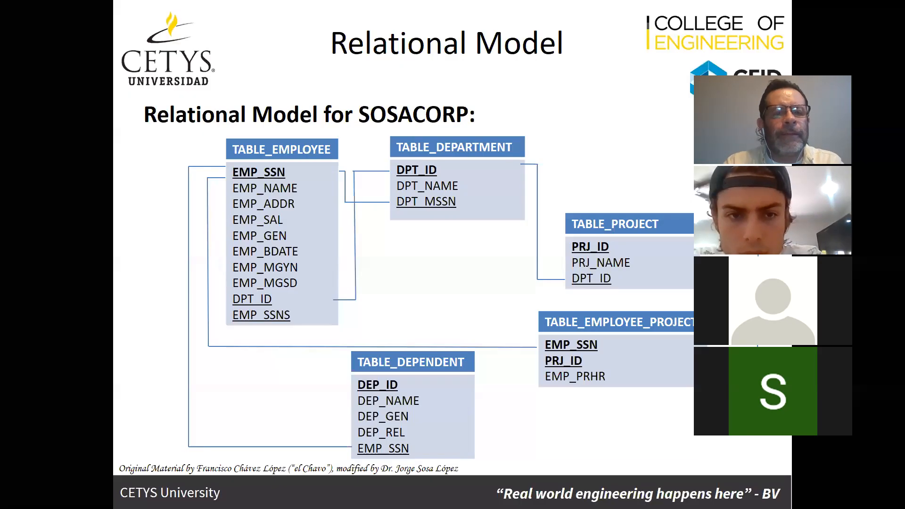
pyautogui.hotkey('alt', 'Tab')
pyautogui.write('EMP_MGYN')
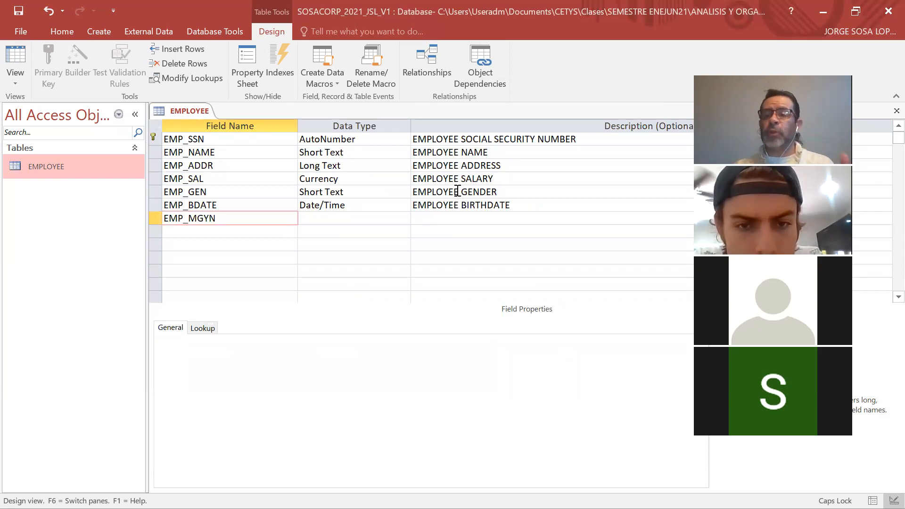
# - Set the data type of the EMP_MGYN field to Yes/No
pyautogui.press('Tab')
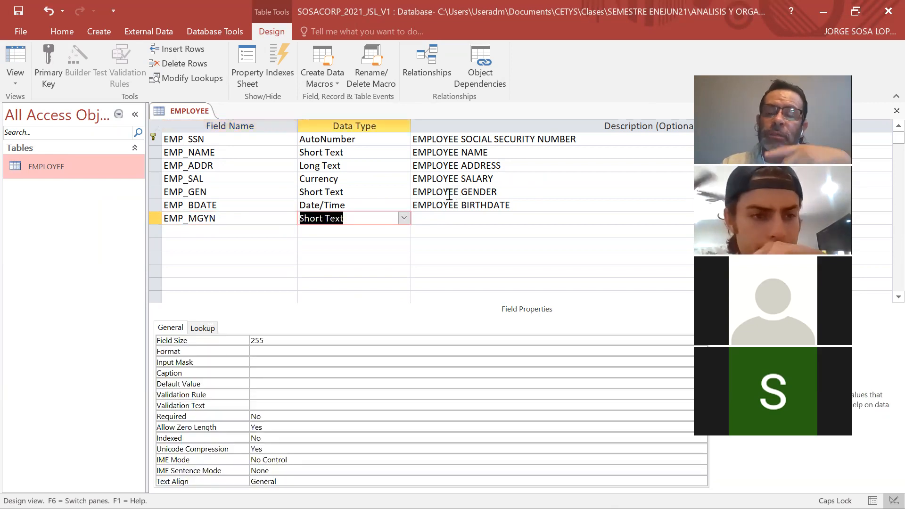
pyautogui.click(403, 218)
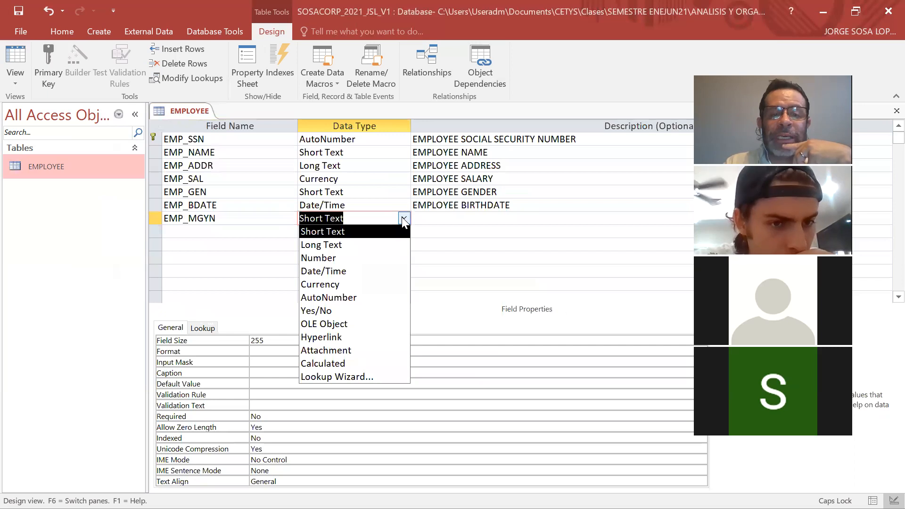
pyautogui.click(368, 312)
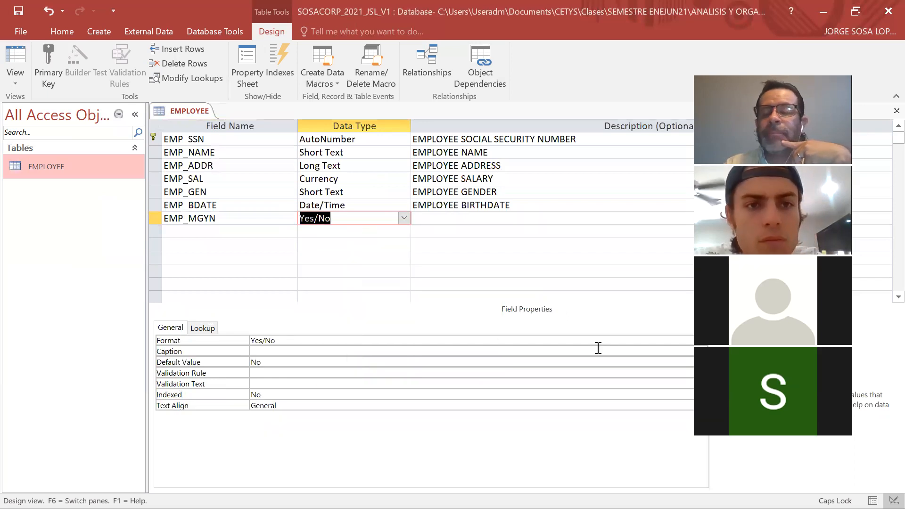
# - Enter EMPLOYEE MANAGER (YES OR NO) as the description of the EMP_MGYN field
pyautogui.click(515, 217)
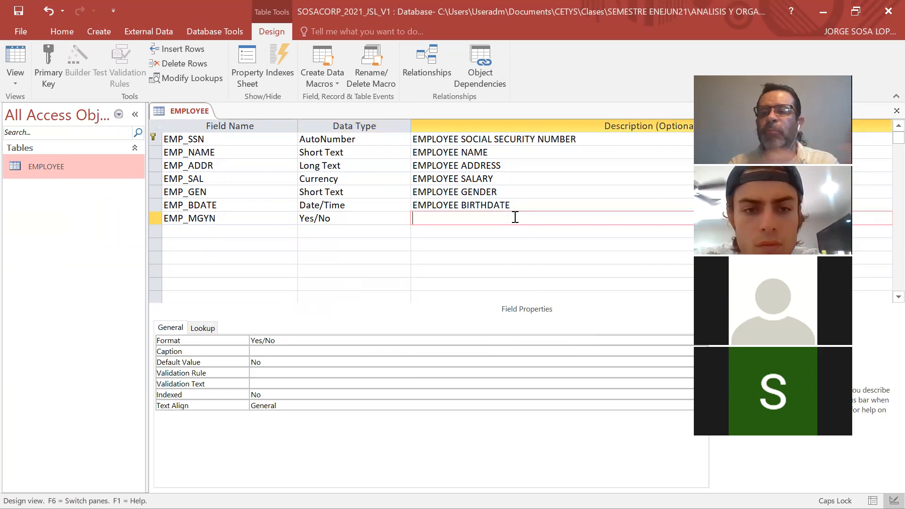
pyautogui.write('E')
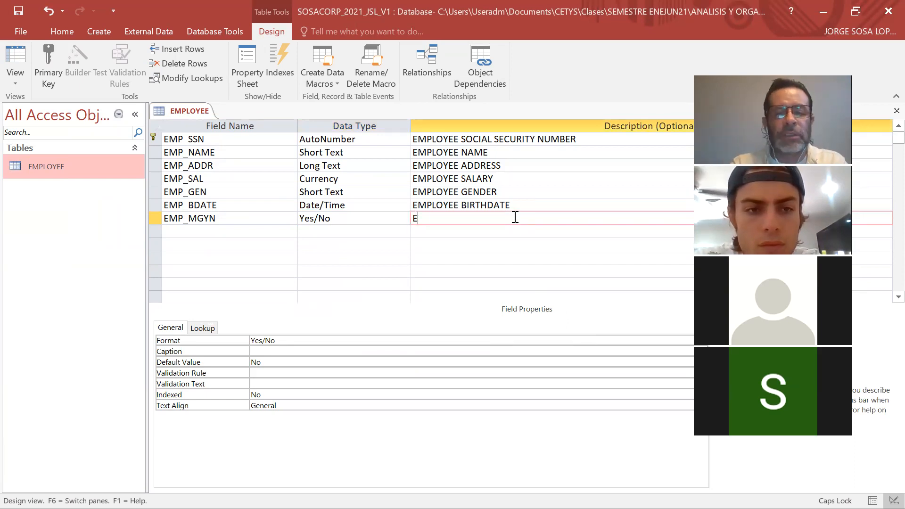
pyautogui.write('MPLOYEE MANAGER')
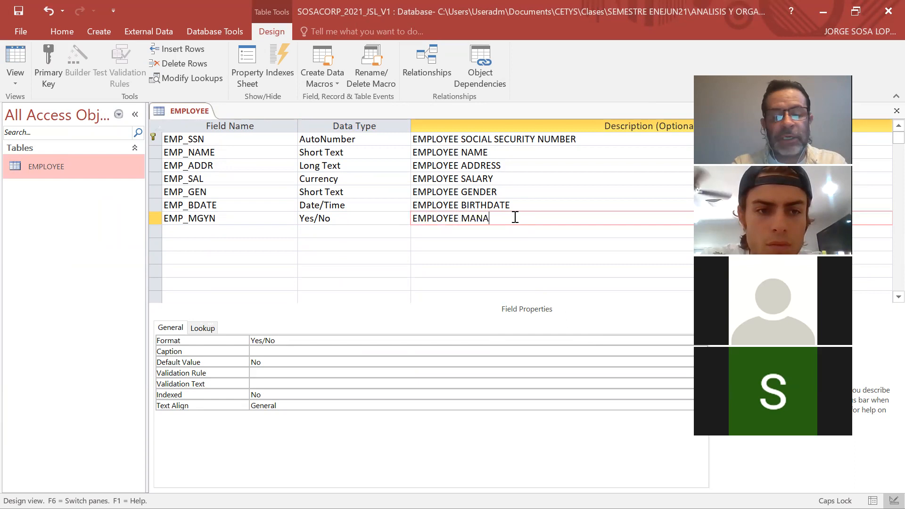
pyautogui.press('BackSpace')
pyautogui.press('BackSpace')
pyautogui.press('BackSpace')
pyautogui.press('BackSpace')
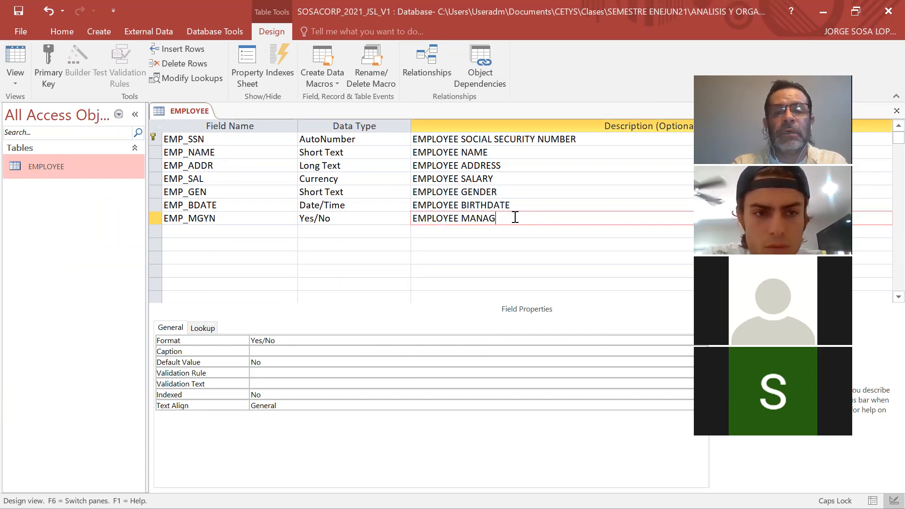
pyautogui.write('AGER')
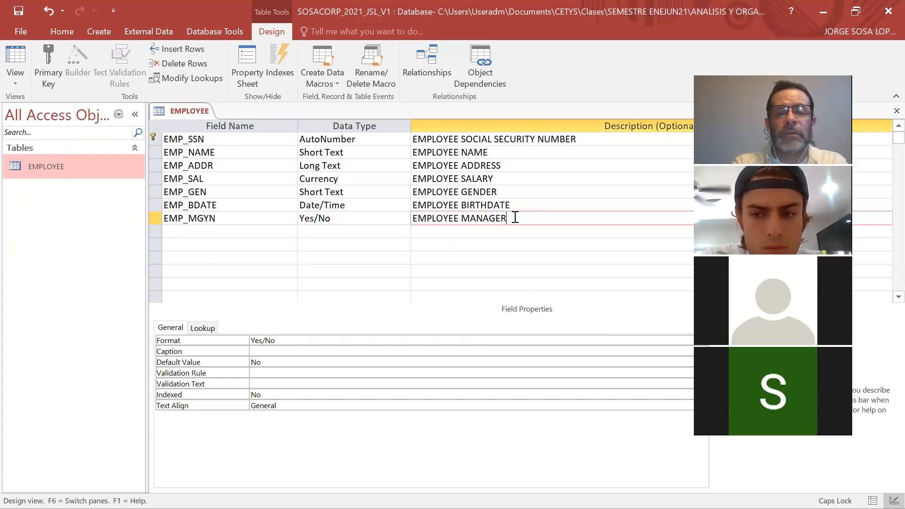
pyautogui.hotkey('ctrl', 'BackSpace')
pyautogui.hotkey('ctrl', 'BackSpace')
pyautogui.write('EMP')
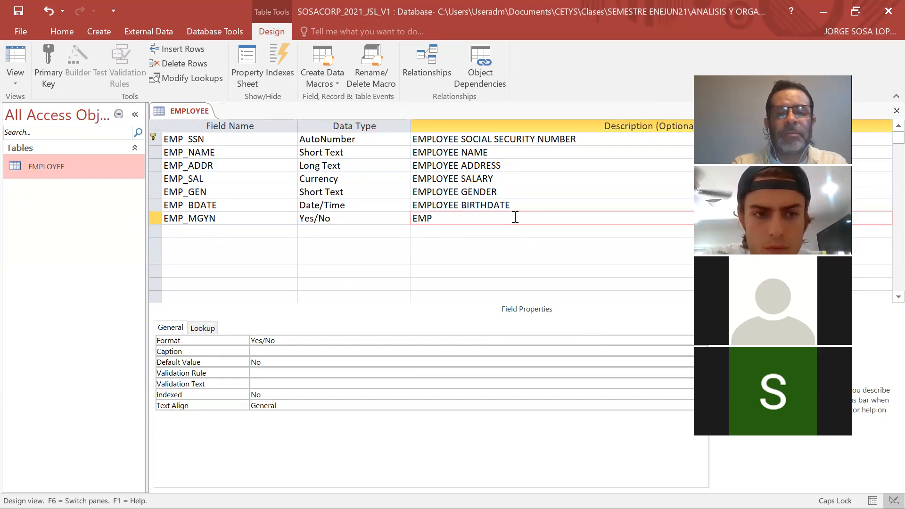
pyautogui.write('LOYEE MA')
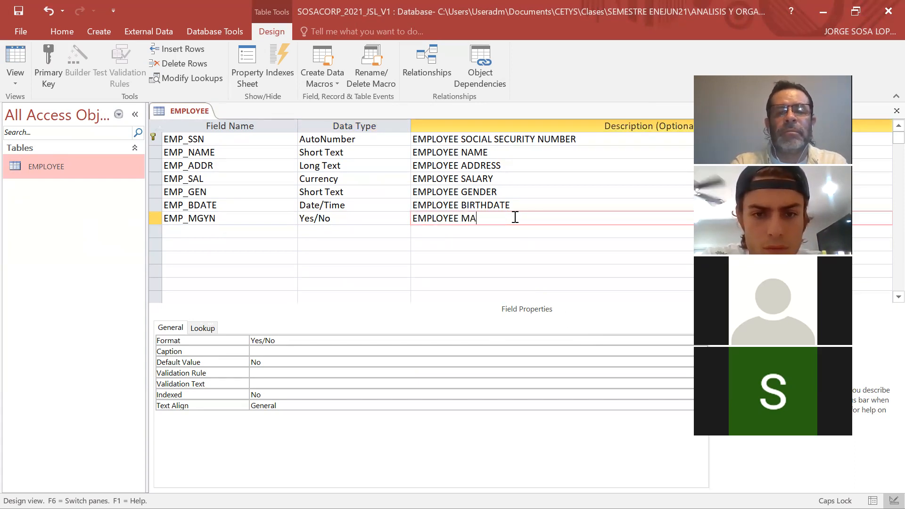
pyautogui.write('NAGER (YER')
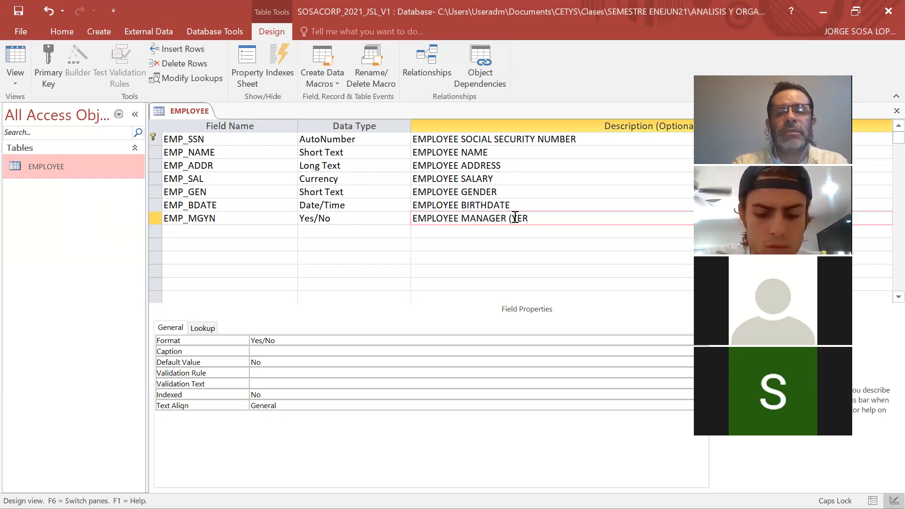
pyautogui.press('BackSpace')
pyautogui.write('S OR NO)')
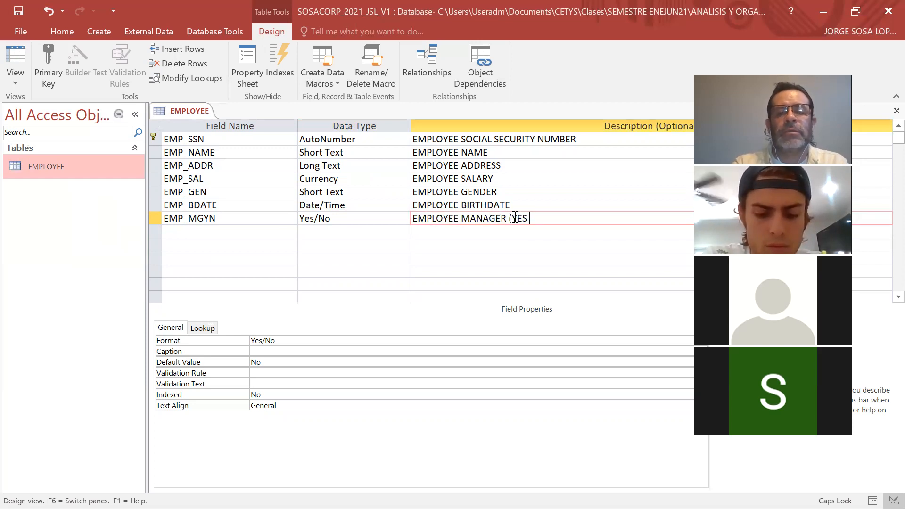
pyautogui.press('Return')
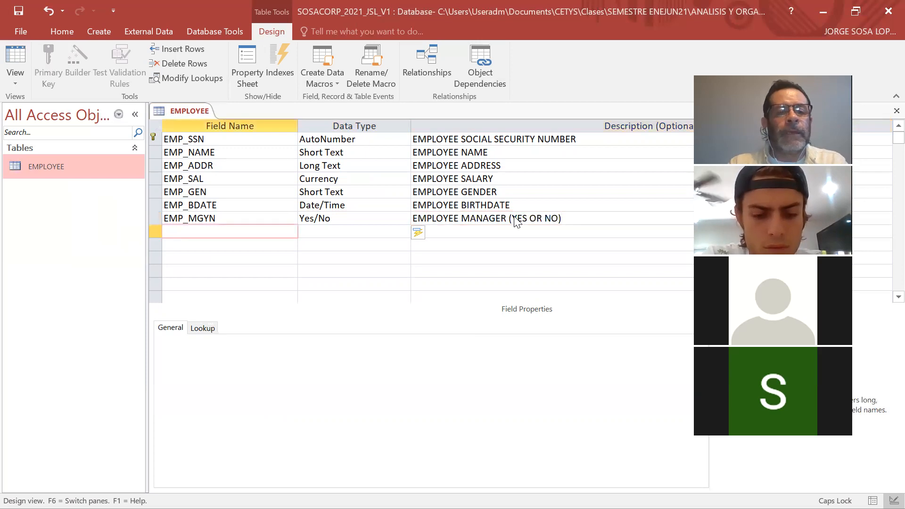
# - Check the Relational Model slide and add the EMP_MGSD field below EMP_MGYN with the Date/Time data type
pyautogui.hotkey('alt', 'Tab')
pyautogui.hotkey('alt', 'Tab')
pyautogui.write('EMP')
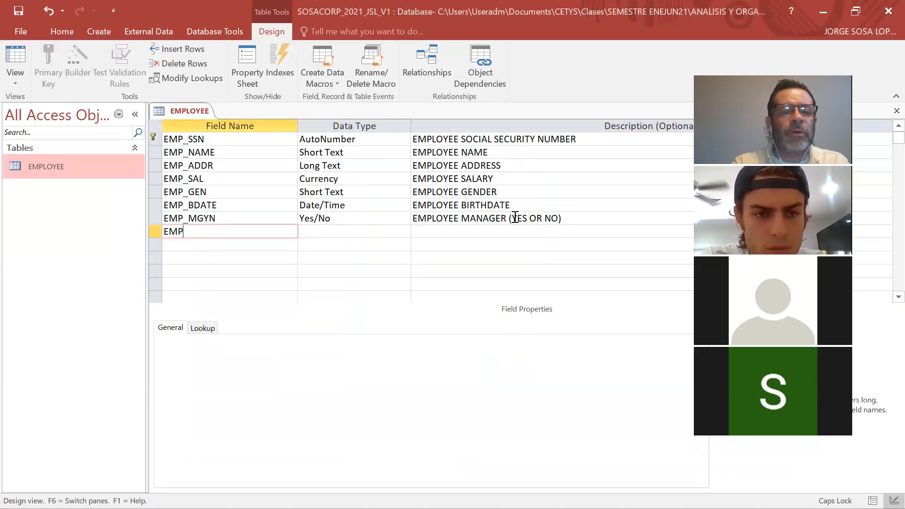
pyautogui.write('_MGSD')
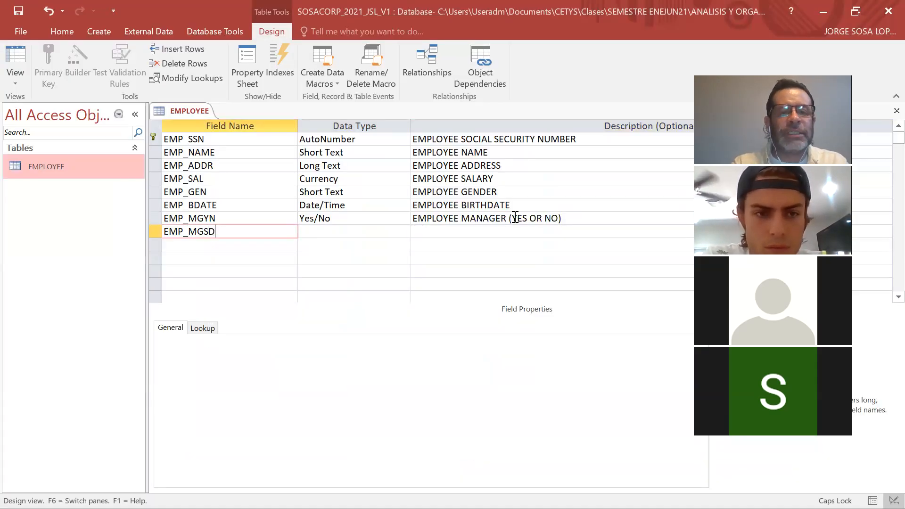
pyautogui.press('Tab')
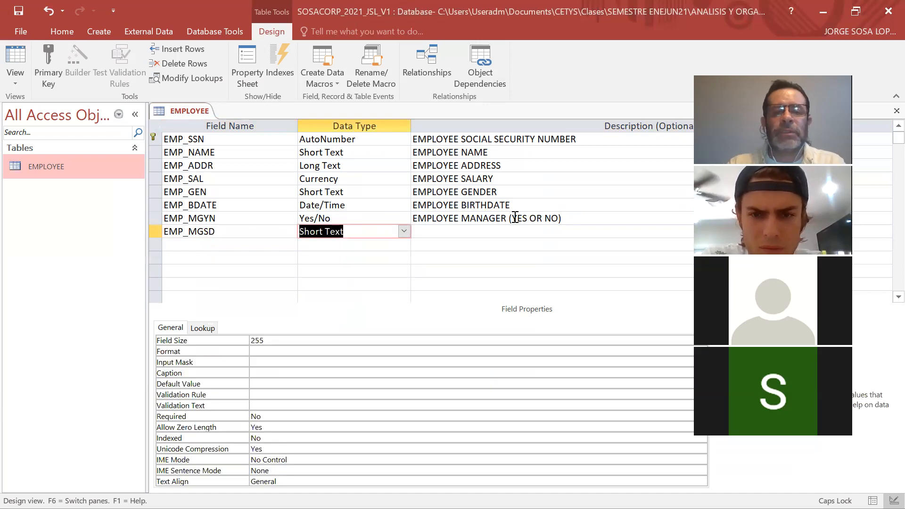
pyautogui.click(404, 231)
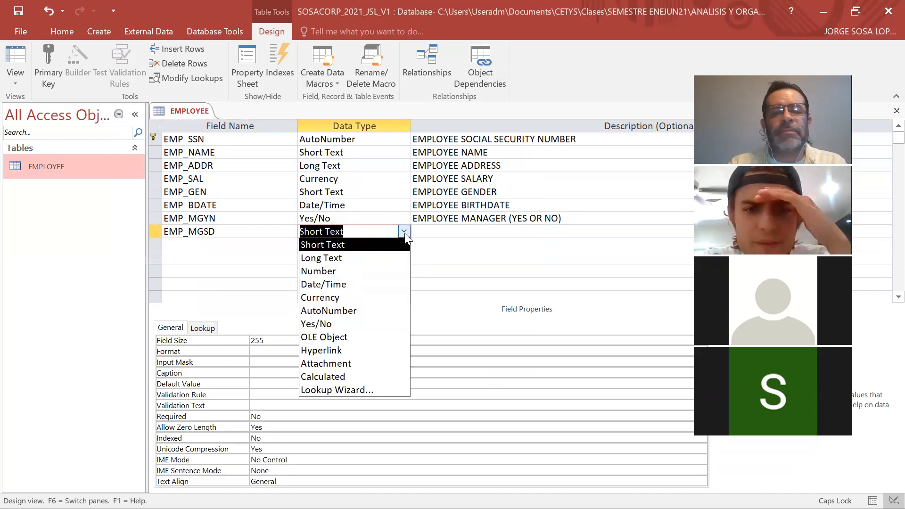
pyautogui.click(377, 288)
# - Enter EMPLOYEE MANAGER START DATE as the description of the EMP_MGSD field
pyautogui.click(454, 230)
pyautogui.write('EMPL')
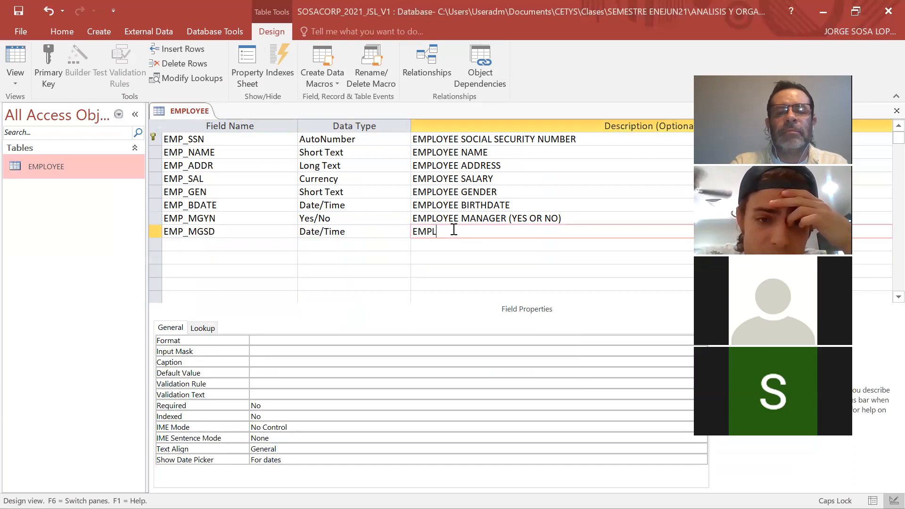
pyautogui.write('OYEE MANAGER S')
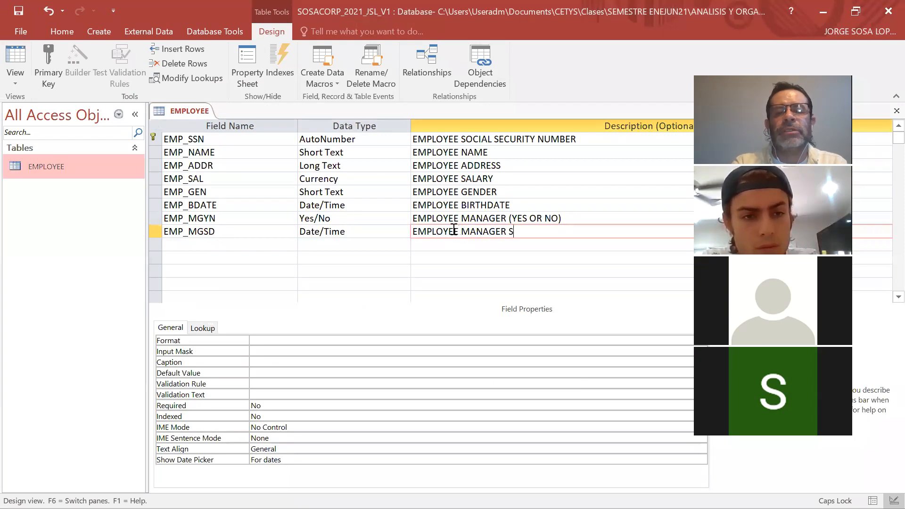
pyautogui.write('TART DATE')
pyautogui.press('Return')
# - Check the Relational Model slide and add the DPT_ID field below EMP_MGSD with the Number data type
pyautogui.hotkey('alt', 'Tab')
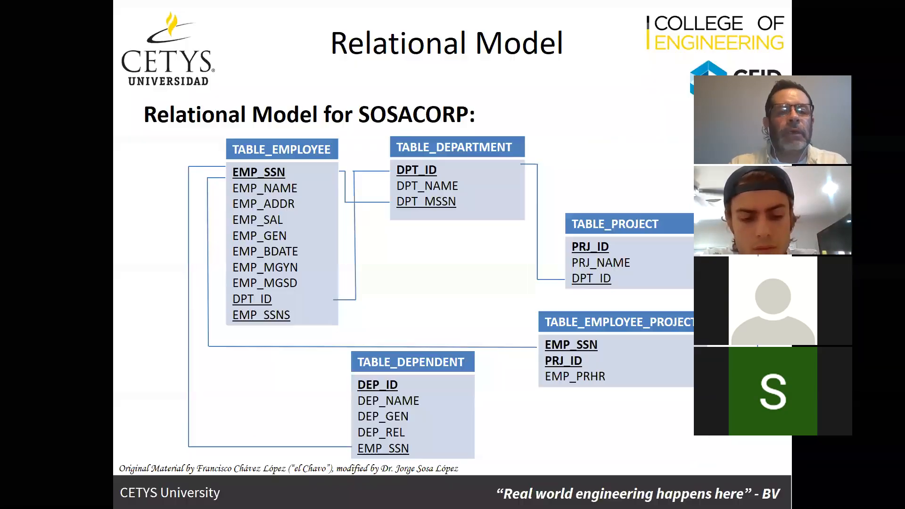
pyautogui.hotkey('alt', 'Tab')
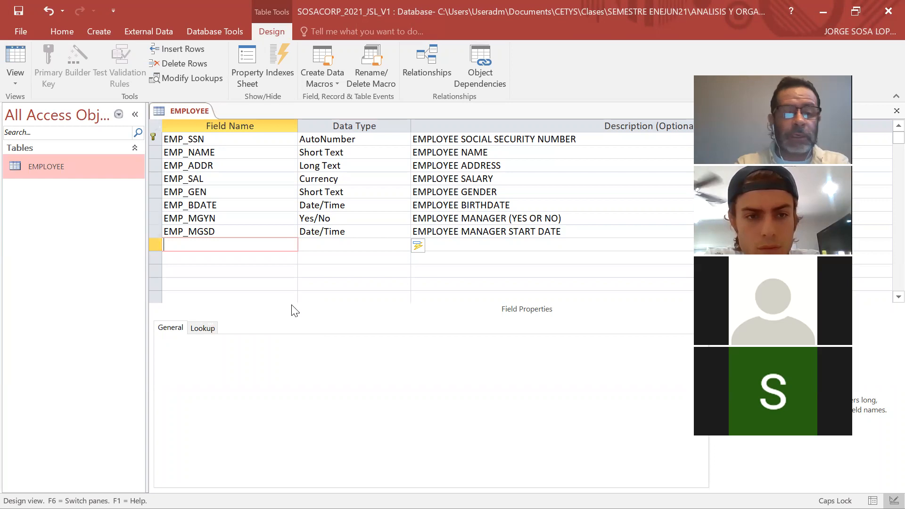
pyautogui.write('DPT_')
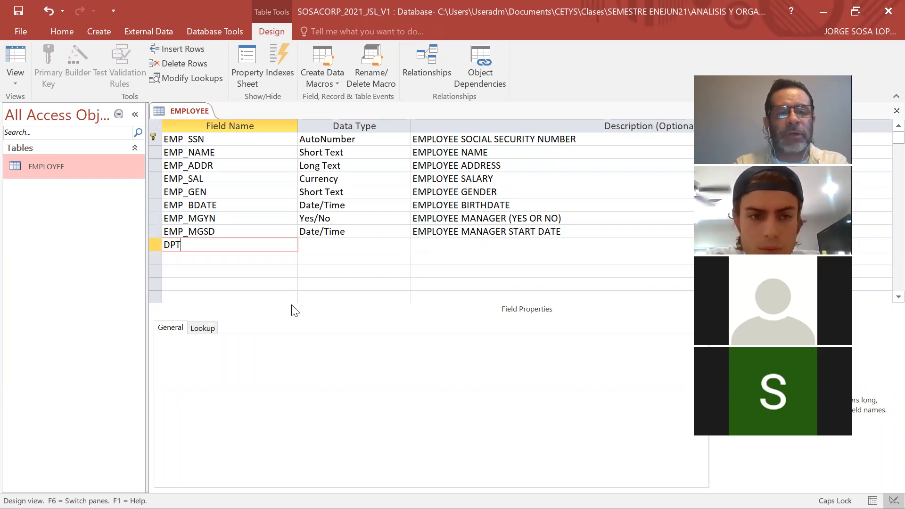
pyautogui.write('ID')
pyautogui.press('Tab')
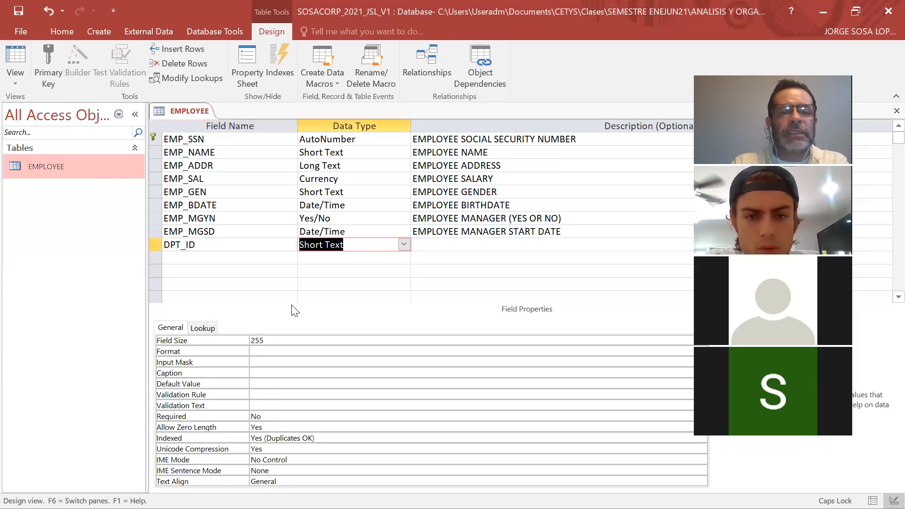
pyautogui.click(404, 244)
pyautogui.click(382, 284)
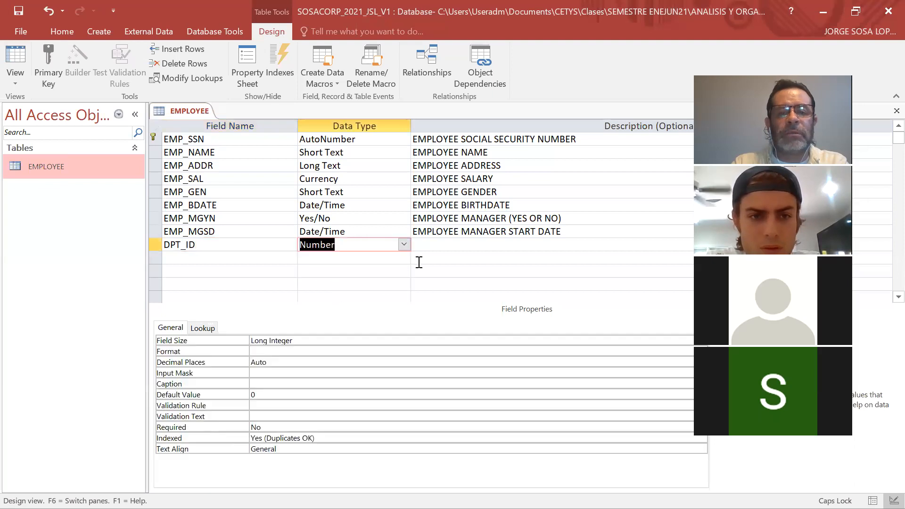
# - Enter DEPARTEMT ID WHERE EMPLOYEE WORKS as the description of the DPT_ID field
pyautogui.click(429, 250)
pyautogui.write('DEPARTEMT ID WHERE EMPLOYEE WORKS')
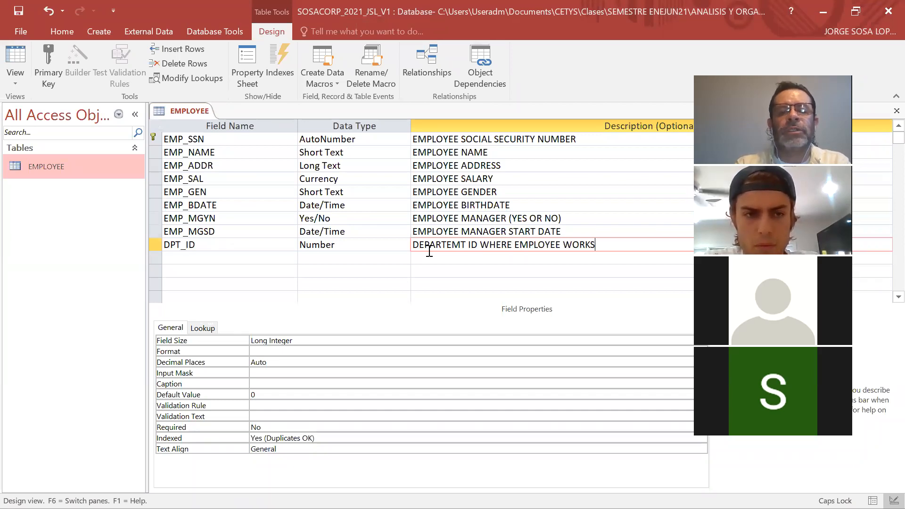
pyautogui.press('Return')
# - Check the Relational Model slide and add the EMP_SSNS field below DPT_ID with the Number data type
pyautogui.hotkey('alt', 'Tab')
pyautogui.hotkey('alt', 'Tab')
pyautogui.write('EM')
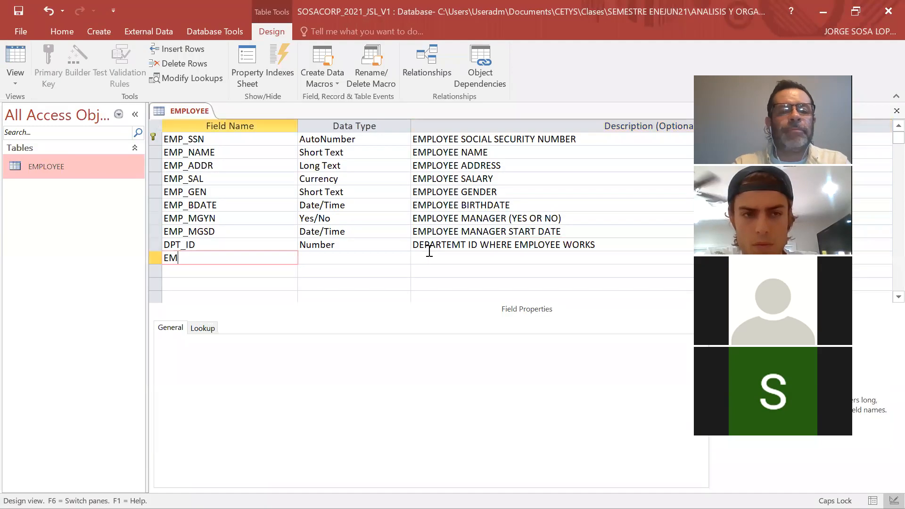
pyautogui.write('P_SSNS')
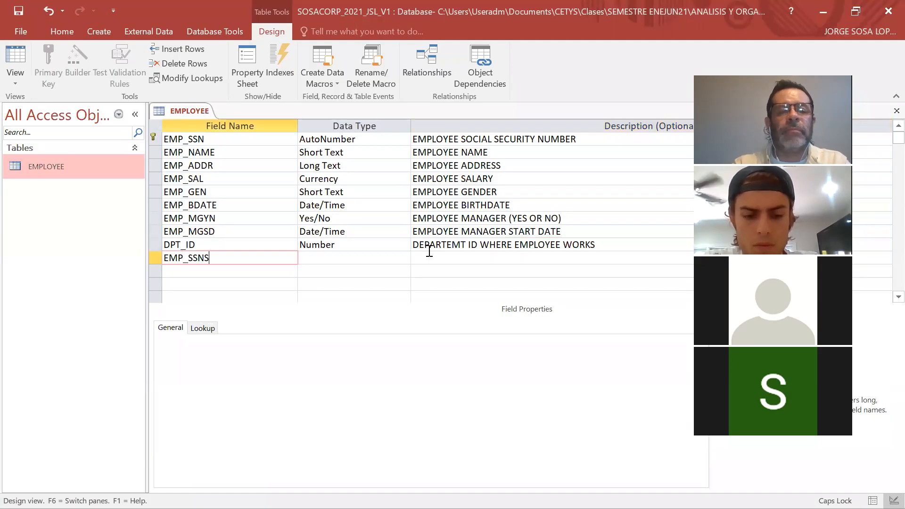
pyautogui.press('Return')
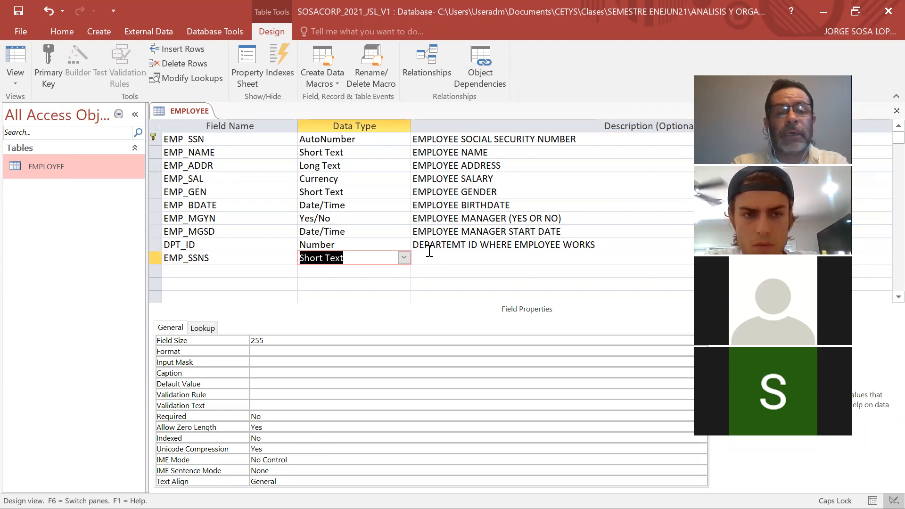
pyautogui.click(403, 257)
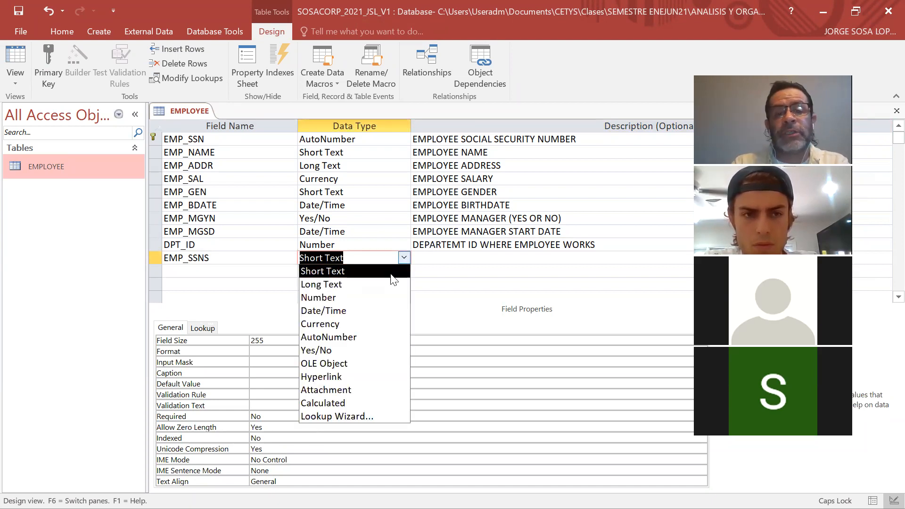
pyautogui.click(382, 298)
# - Enter EMPLOYEE SUPERVISOR SOCIAL SECURITY NUMBER as the description of the EMP_SSNS field and check the Relational Model slide
pyautogui.click(460, 245)
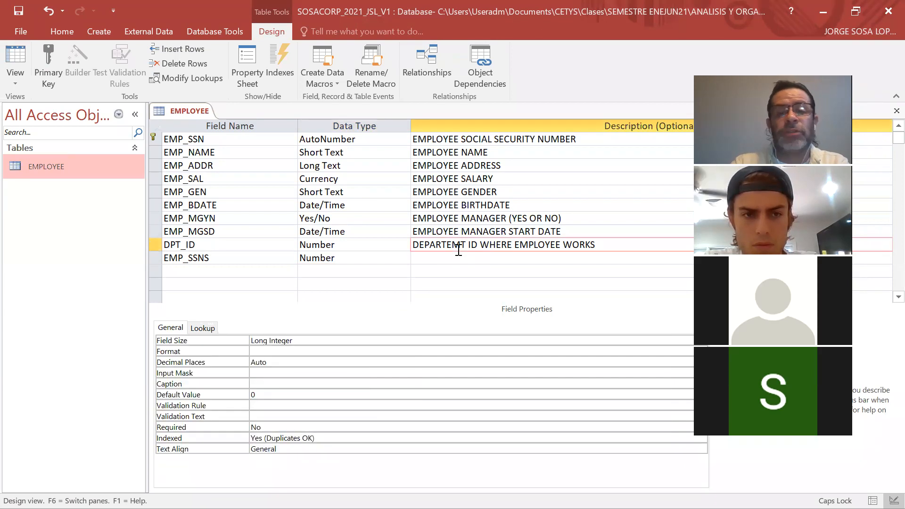
pyautogui.click(457, 262)
pyautogui.write('EMPLOYEE SUPERVISOR')
pyautogui.press('BackSpace')
pyautogui.press('BackSpace')
pyautogui.press('BackSpace')
pyautogui.press('BackSpace')
pyautogui.press('BackSpace')
pyautogui.press('BackSpace')
pyautogui.press('BackSpace')
pyautogui.press('BackSpace')
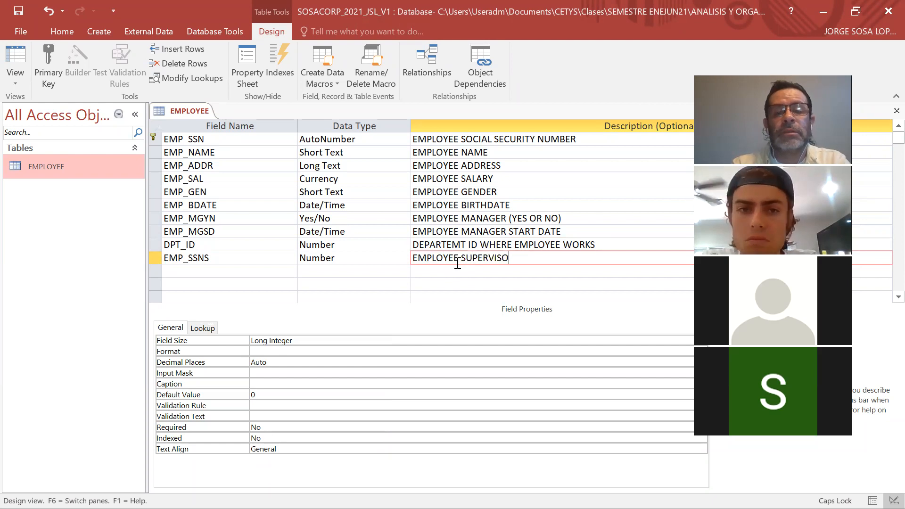
pyautogui.write('PERV')
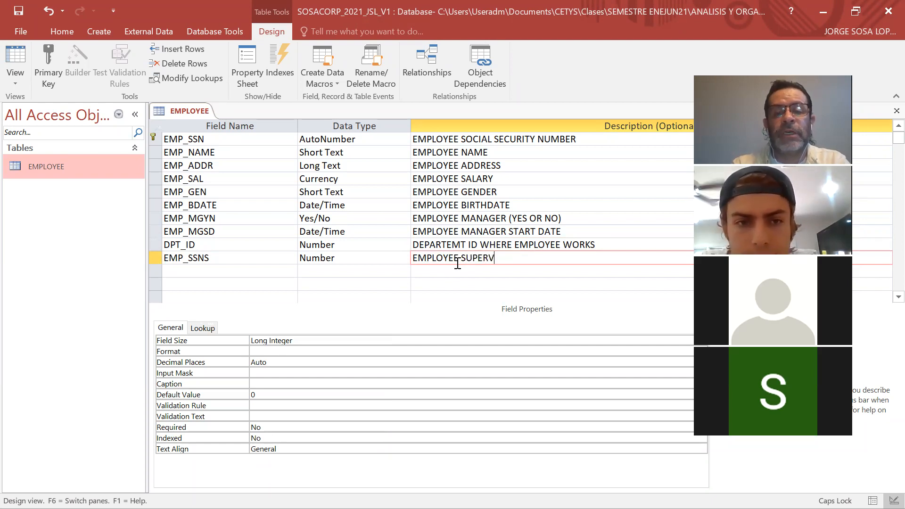
pyautogui.write('ISOR SOCIAL ')
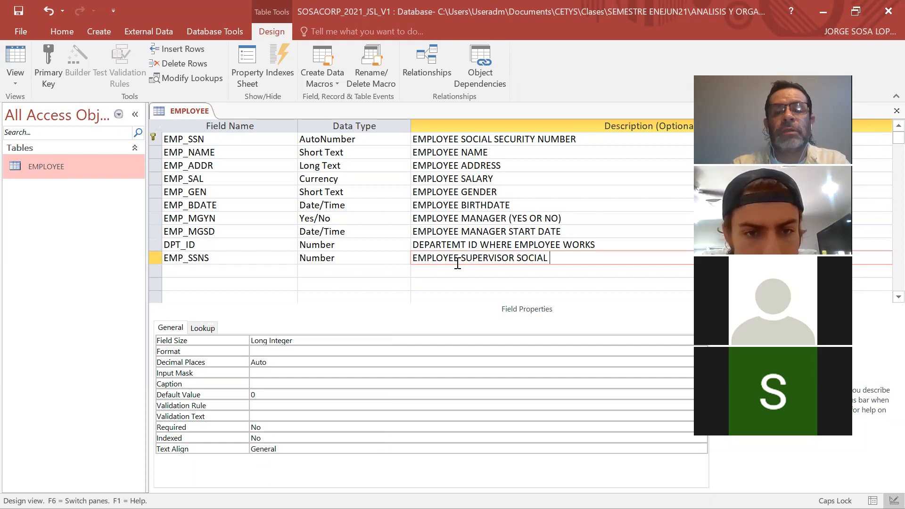
pyautogui.write('SECURITY NUMBER')
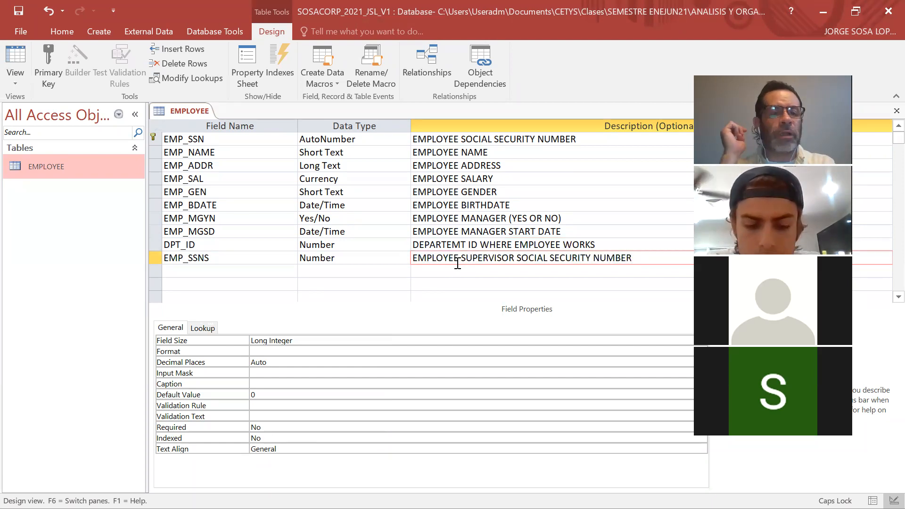
pyautogui.hotkey('alt', 'Tab')
pyautogui.hotkey('alt', 'Tab')
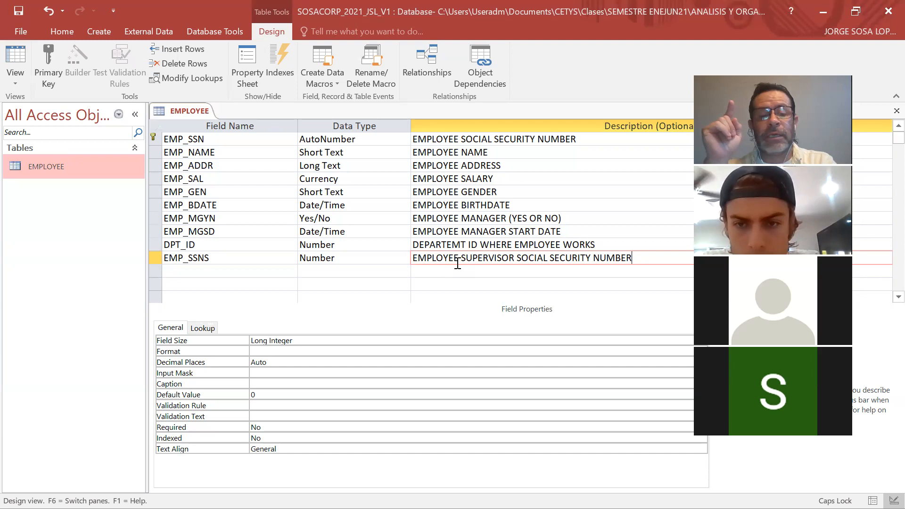
# - Save the design of the EMPLOYEE table
pyautogui.hotkey('ctrl', 's')
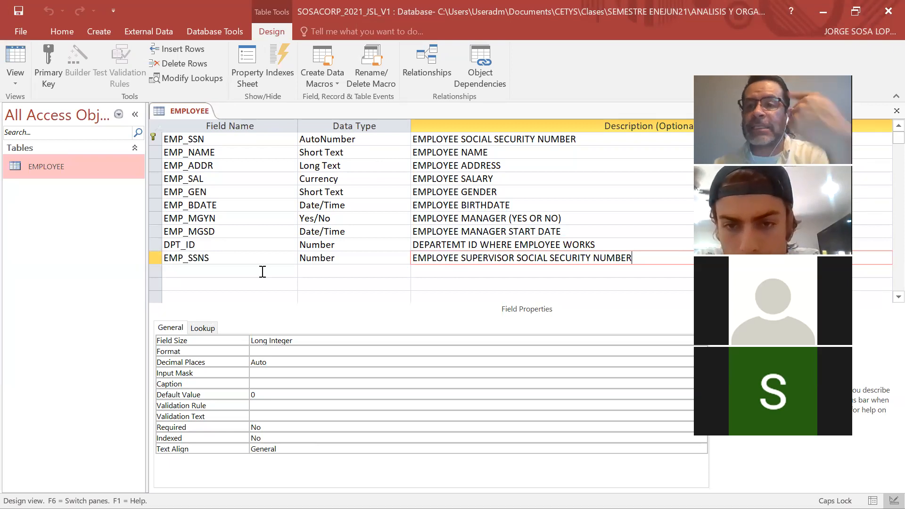
pyautogui.click(346, 269)
pyautogui.write('D')
pyautogui.press('BackSpace')
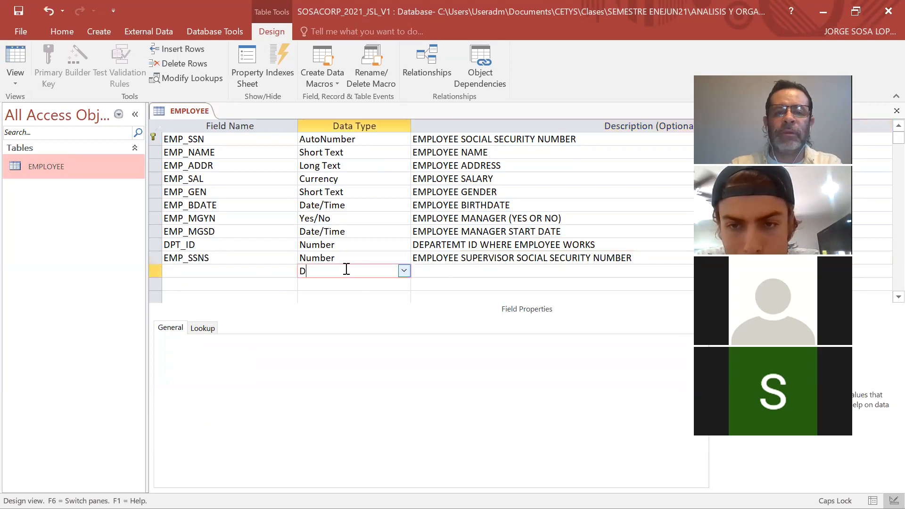
pyautogui.press('BackSpace')
pyautogui.click(448, 267)
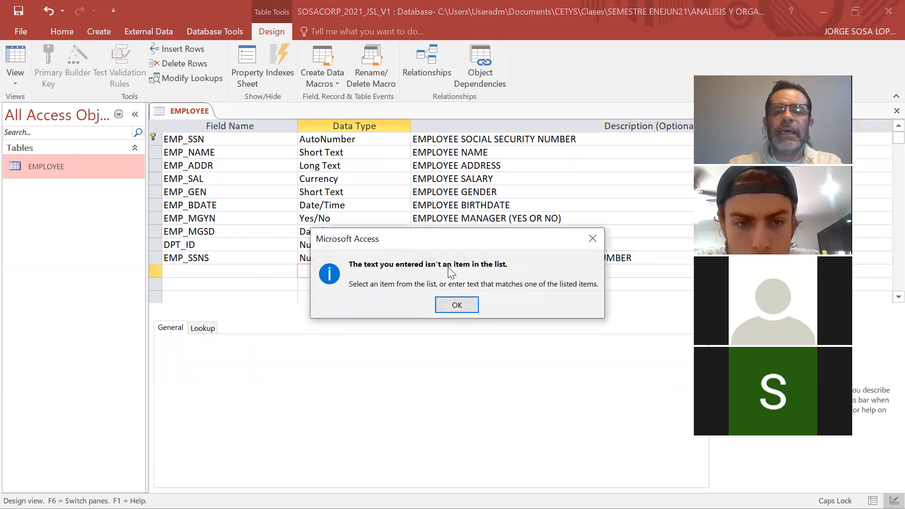
pyautogui.click(439, 305)
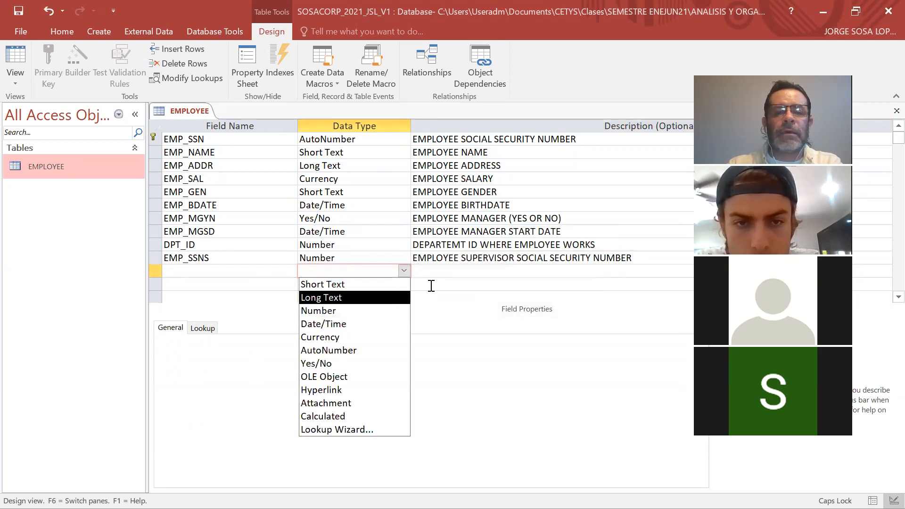
pyautogui.press('Escape')
# - Try to close the EMPLOYEE table and save its design changes
pyautogui.rightClick(195, 112)
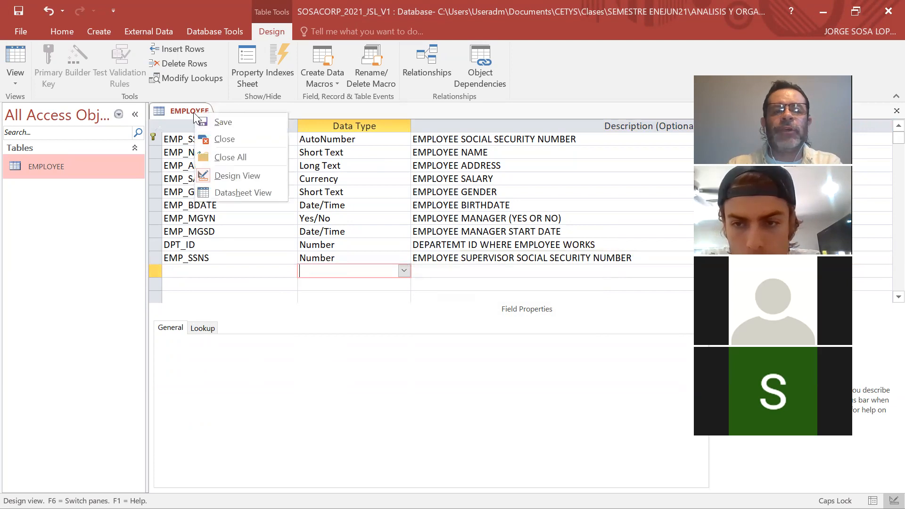
pyautogui.click(218, 141)
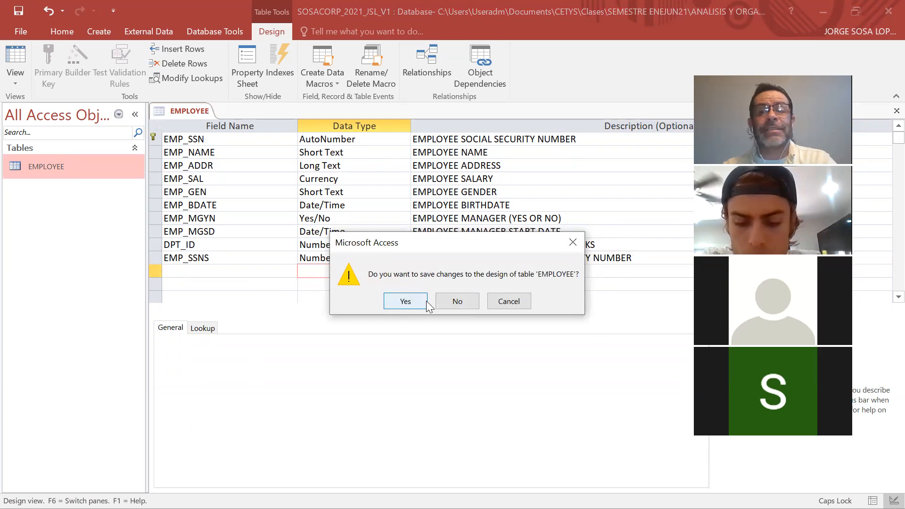
pyautogui.click(400, 305)
pyautogui.click(456, 307)
pyautogui.click(439, 313)
pyautogui.click(268, 272)
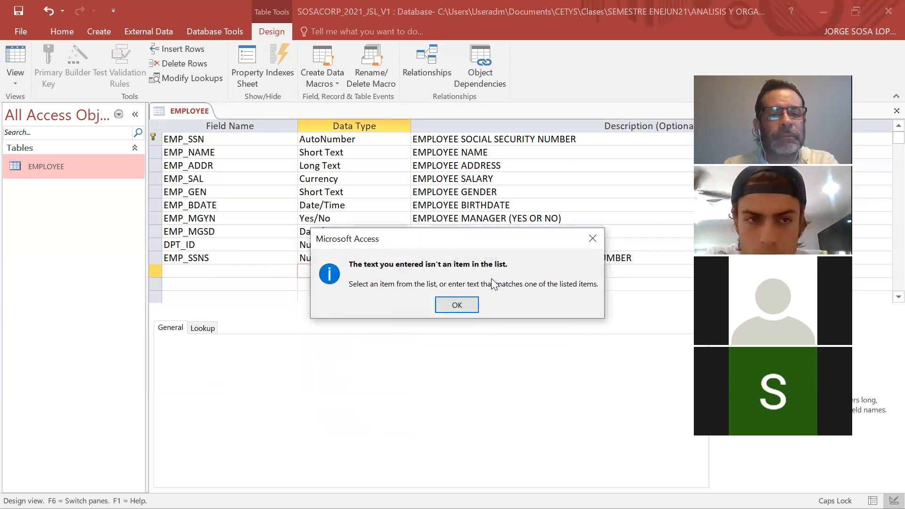
# - Assign the Short Text data type to the unnamed row below EMP_SSNS and delete that row
pyautogui.press('Return')
pyautogui.click(377, 283)
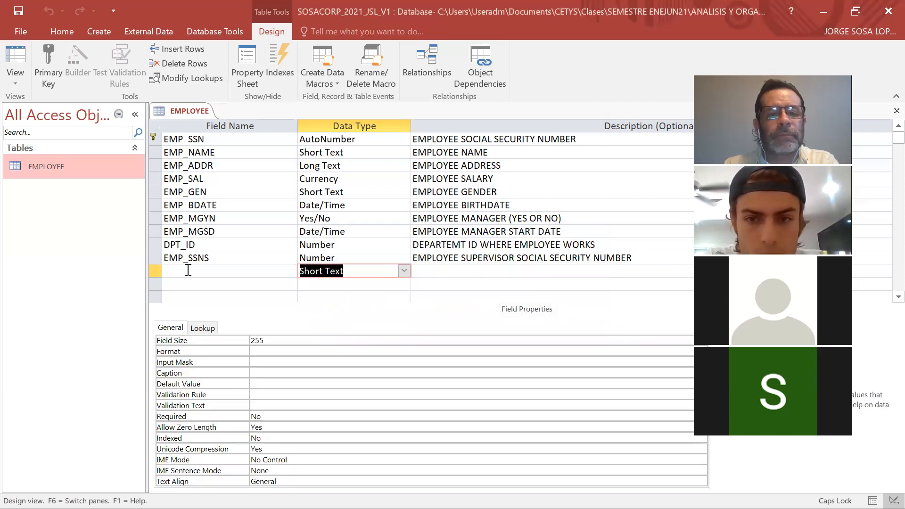
pyautogui.click(154, 271)
pyautogui.rightClick(154, 272)
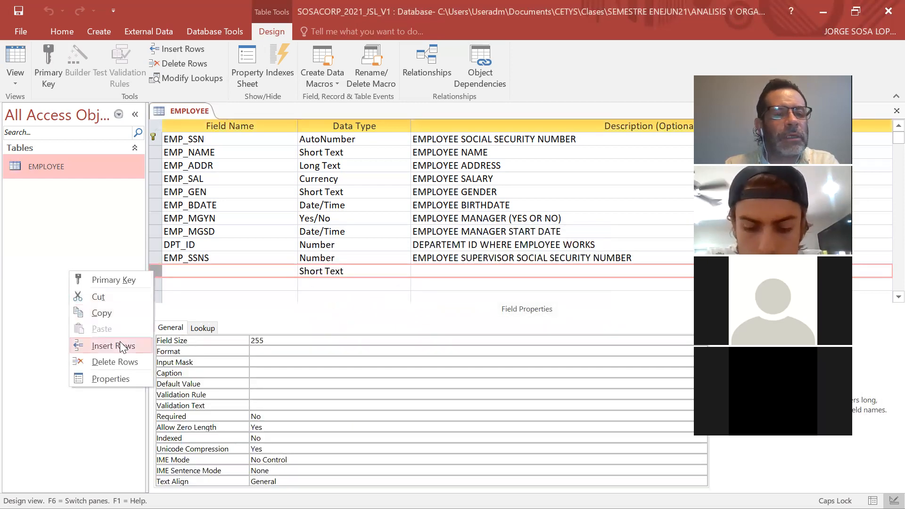
pyautogui.click(117, 361)
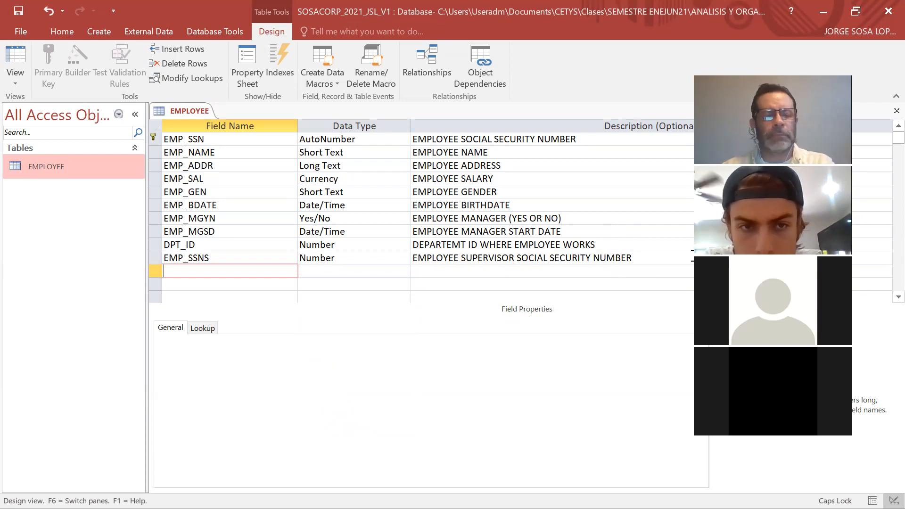
pyautogui.press('XF86AudioLowerVolume')
pyautogui.press('XF86AudioLowerVolume')
pyautogui.press('XF86AudioLowerVolume')
pyautogui.press('XF86AudioLowerVolume')
pyautogui.press('XF86AudioLowerVolume')
pyautogui.press('XF86AudioLowerVolume')
pyautogui.press('XF86AudioLowerVolume')
pyautogui.press('XF86AudioLowerVolume')
pyautogui.press('XF86AudioLowerVolume')
pyautogui.press('XF86AudioLowerVolume')
pyautogui.press('XF86AudioLowerVolume')
pyautogui.press('XF86AudioLowerVolume')
pyautogui.press('XF86AudioLowerVolume')
pyautogui.press('XF86AudioLowerVolume')
pyautogui.press('XF86AudioLowerVolume')
pyautogui.press('XF86AudioLowerVolume')
pyautogui.press('XF86AudioLowerVolume')
pyautogui.press('XF86AudioLowerVolume')
pyautogui.press('XF86AudioLowerVolume')
pyautogui.press('XF86AudioLowerVolume')
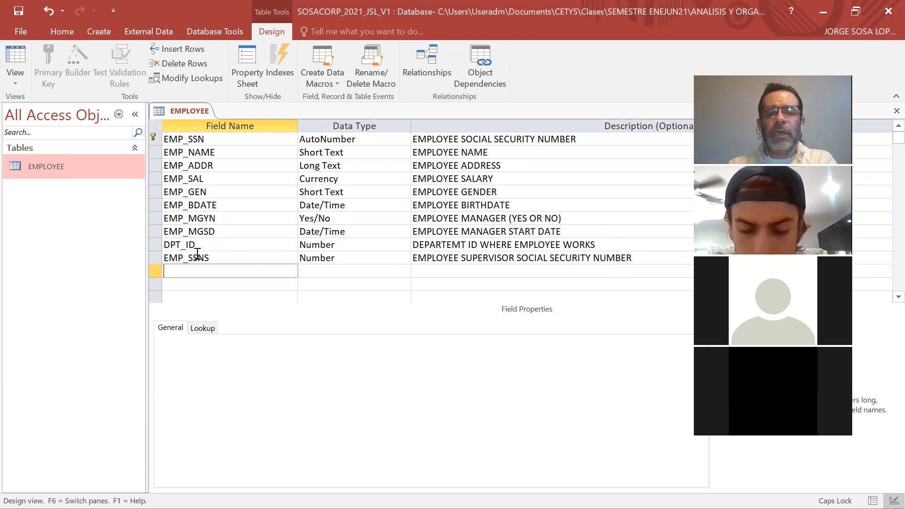
# - Select the DPT_ID field name and check how DPT_ID links the tables on the Relational Model slide
pyautogui.moveTo(195, 244); pyautogui.dragTo(162, 244)
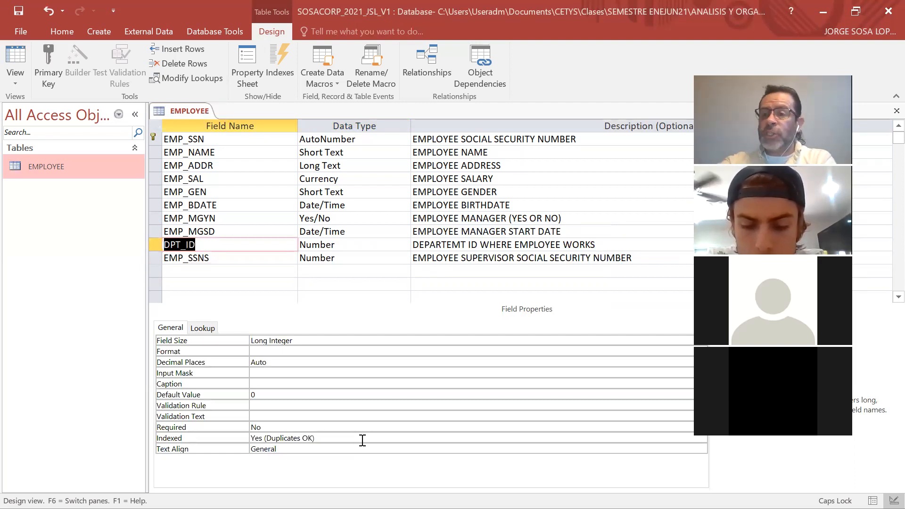
pyautogui.hotkey('alt', 'Tab')
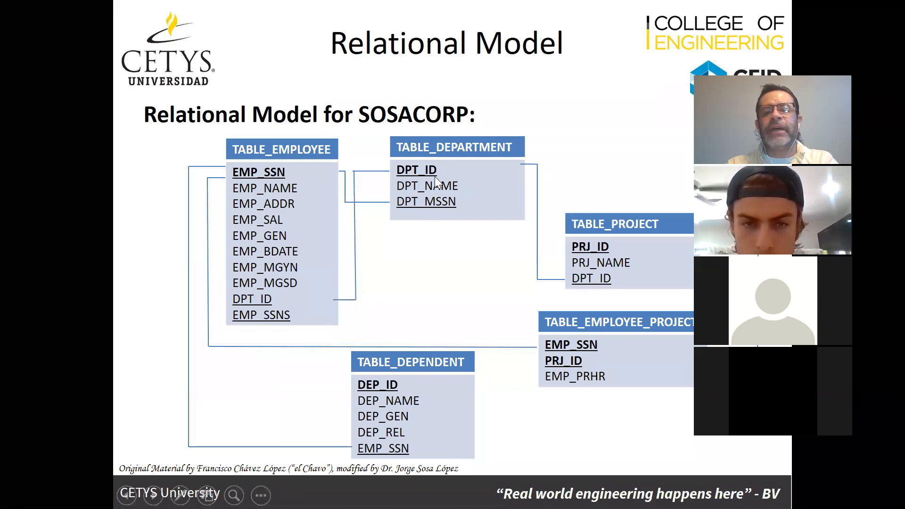
pyautogui.hotkey('alt', 'Tab')
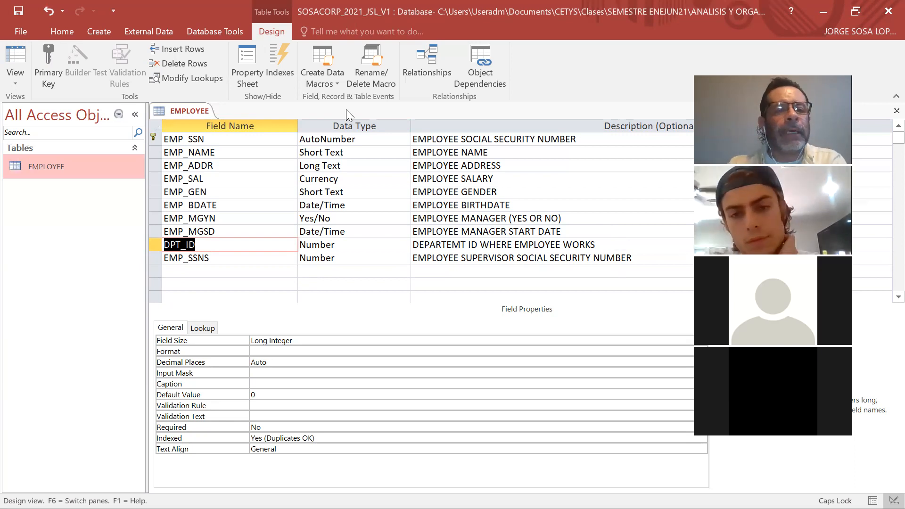
# - Close the EMPLOYEE table and save the changes to its design
pyautogui.rightClick(201, 110)
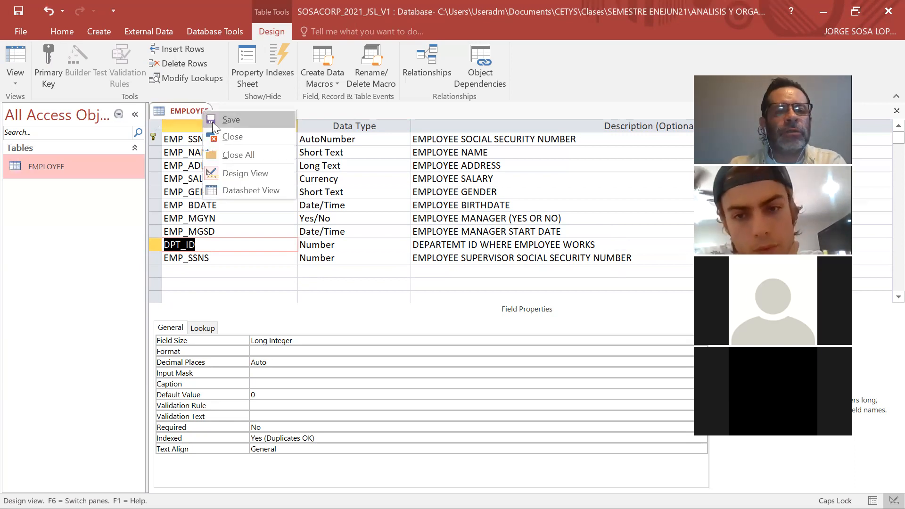
pyautogui.click(216, 136)
pyautogui.click(396, 301)
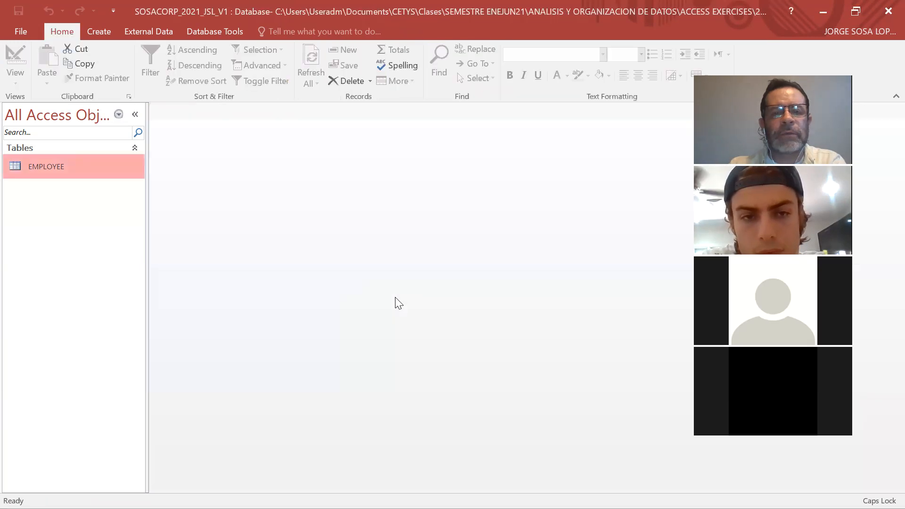
# - Open the EMPLOYEE table in Datasheet View to look over its columns, closing and reopening it once
pyautogui.doubleClick(65, 168)
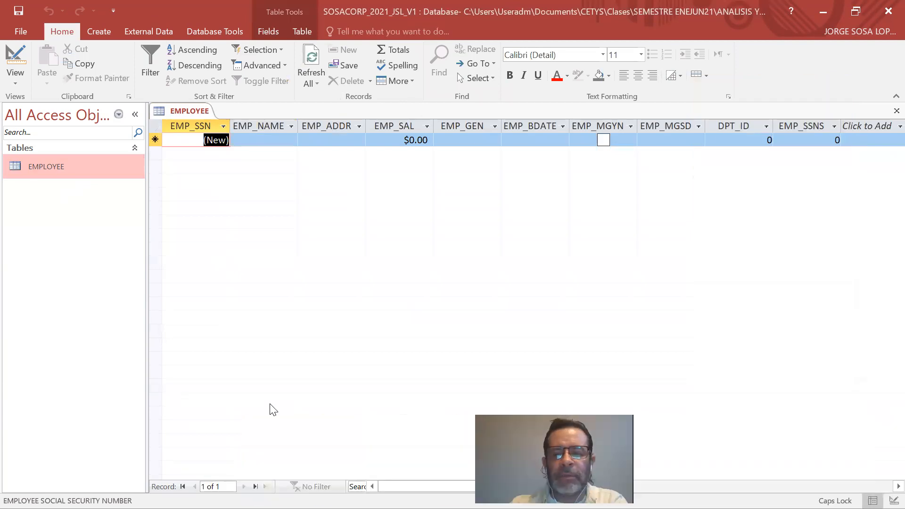
pyautogui.rightClick(98, 164)
pyautogui.rightClick(182, 113)
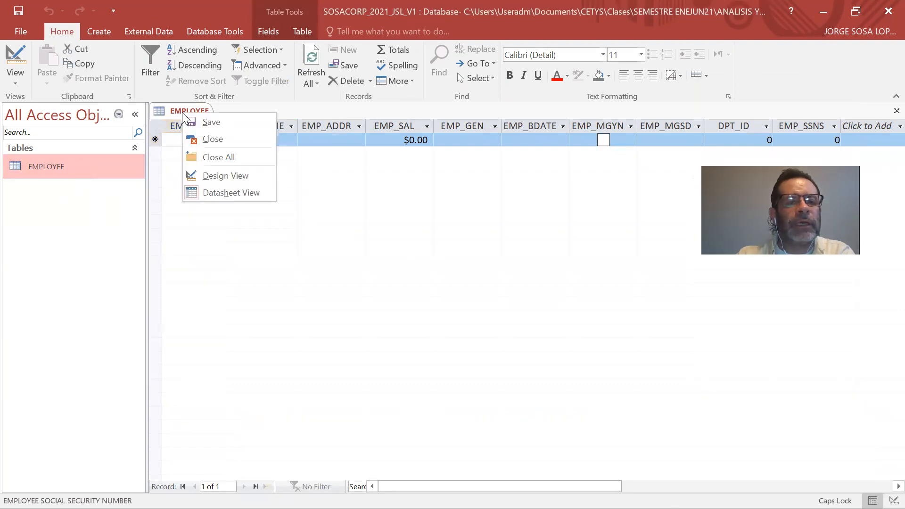
pyautogui.click(202, 139)
pyautogui.doubleClick(59, 170)
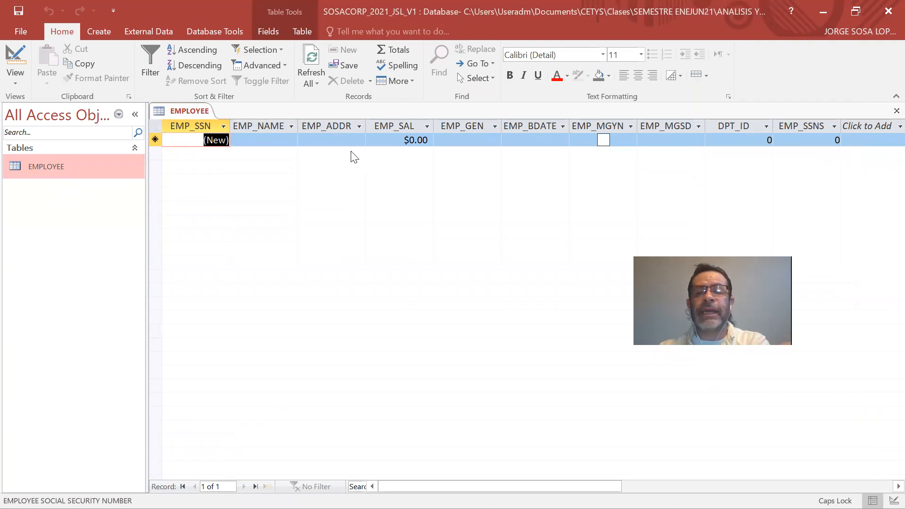
# - Start the first EMPLOYEE record by ticking and clearing its EMP_MGYN checkbox, and move on to the EMP_SSNS field
pyautogui.click(405, 140)
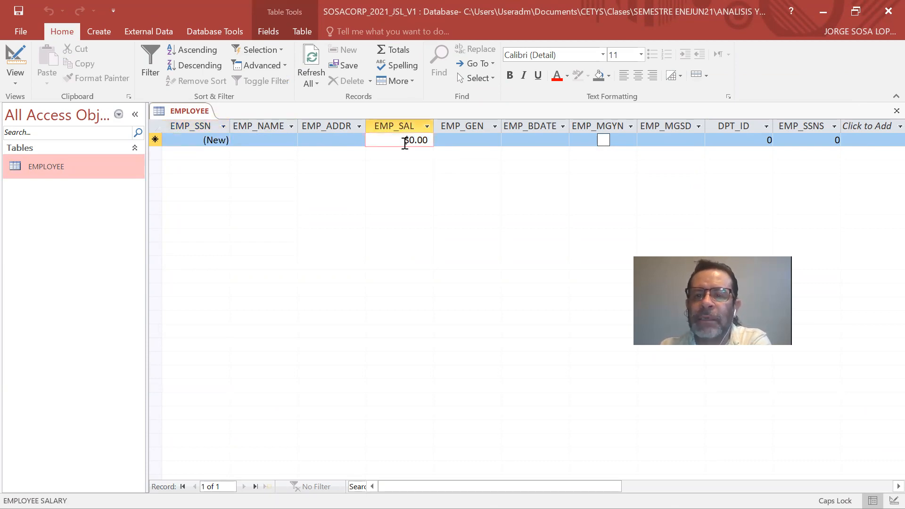
pyautogui.click(605, 140)
pyautogui.click(605, 141)
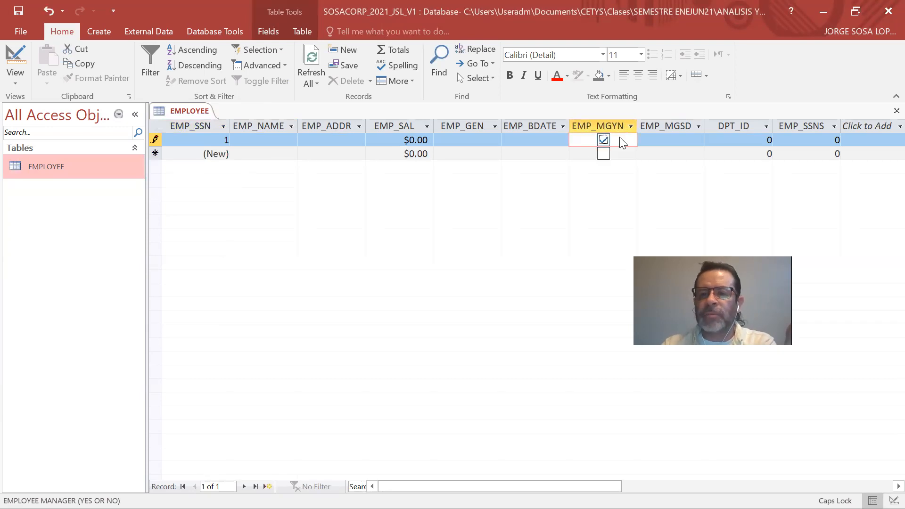
pyautogui.click(604, 140)
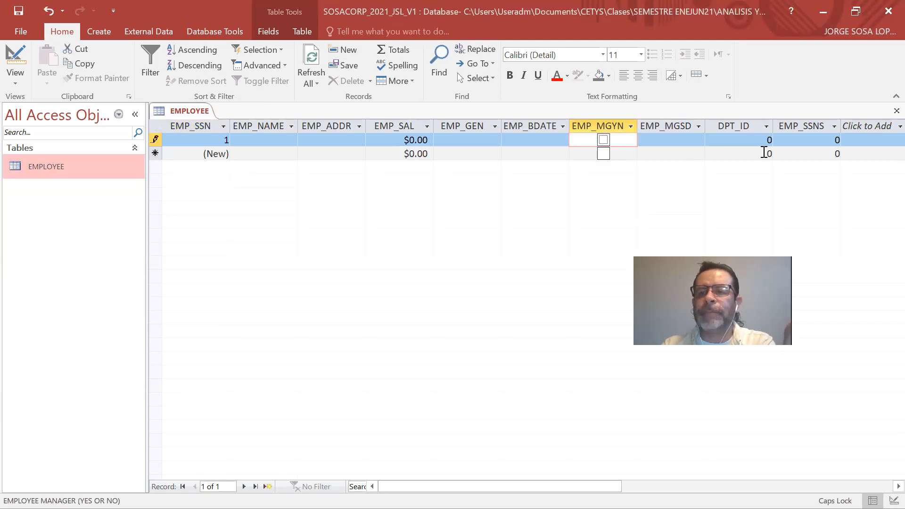
pyautogui.press('Tab')
pyautogui.press('Tab')
pyautogui.press('Tab')
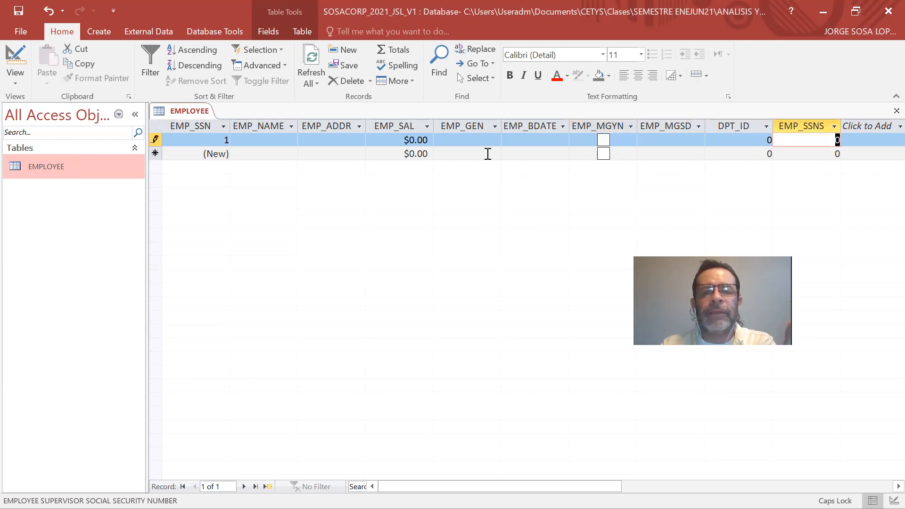
pyautogui.click(493, 140)
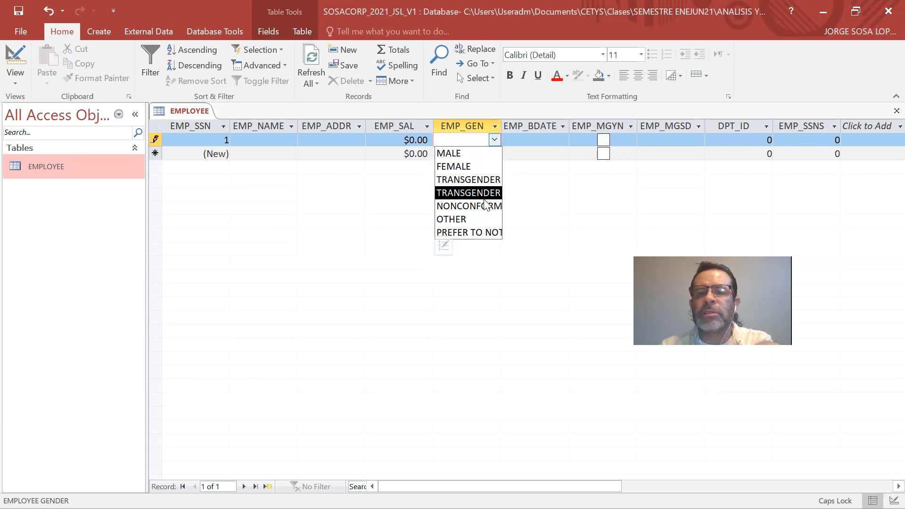
pyautogui.write('GGG')
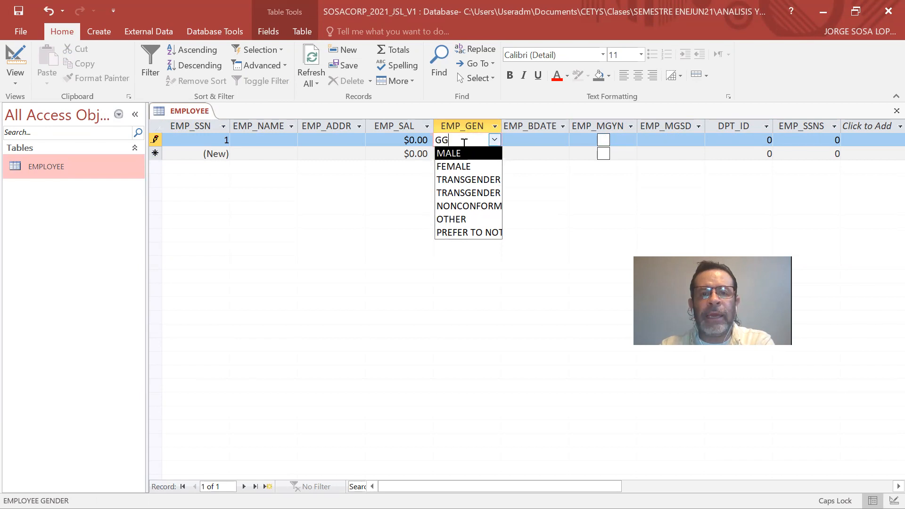
pyautogui.press('BackSpace')
pyautogui.press('BackSpace')
pyautogui.press('BackSpace')
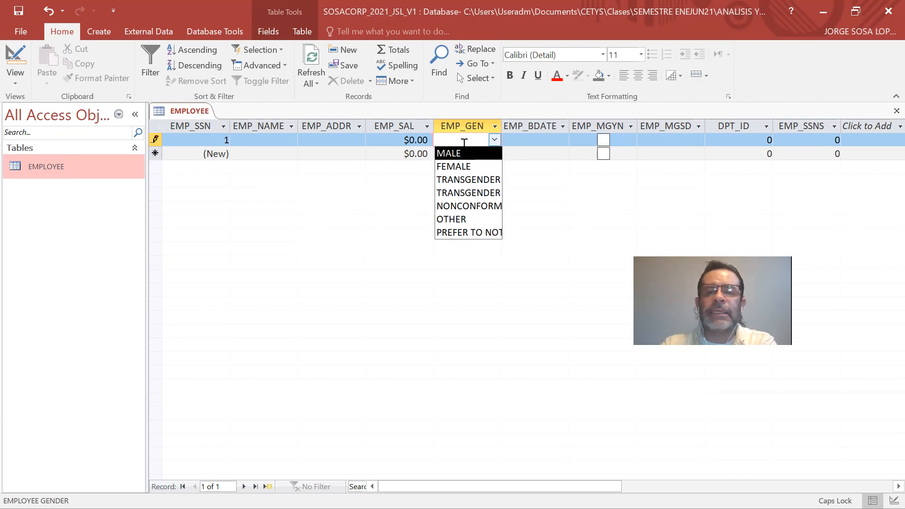
# - Pick FEMALE for the first record's EMP_GEN, replace it with a TRANSGENDER option, and close the EMPLOYEE table
pyautogui.click(459, 167)
pyautogui.click(494, 139)
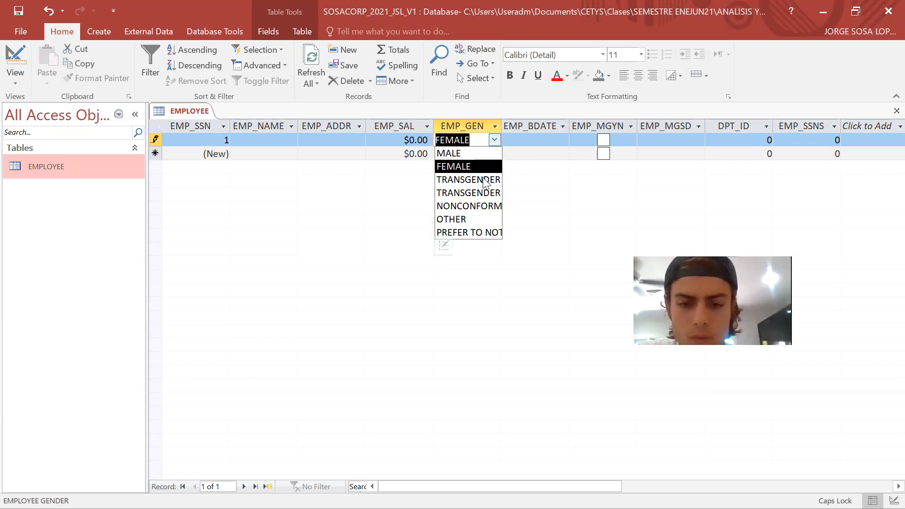
pyautogui.click(483, 187)
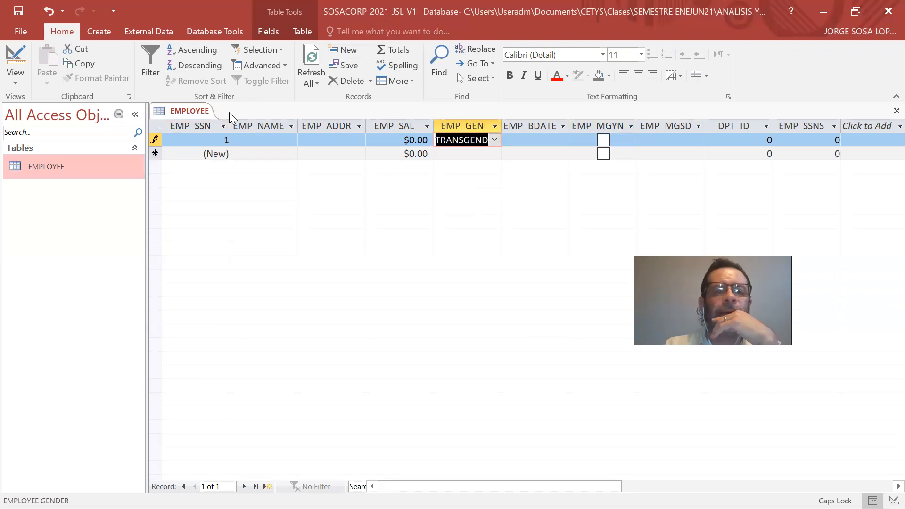
pyautogui.rightClick(192, 112)
pyautogui.click(207, 139)
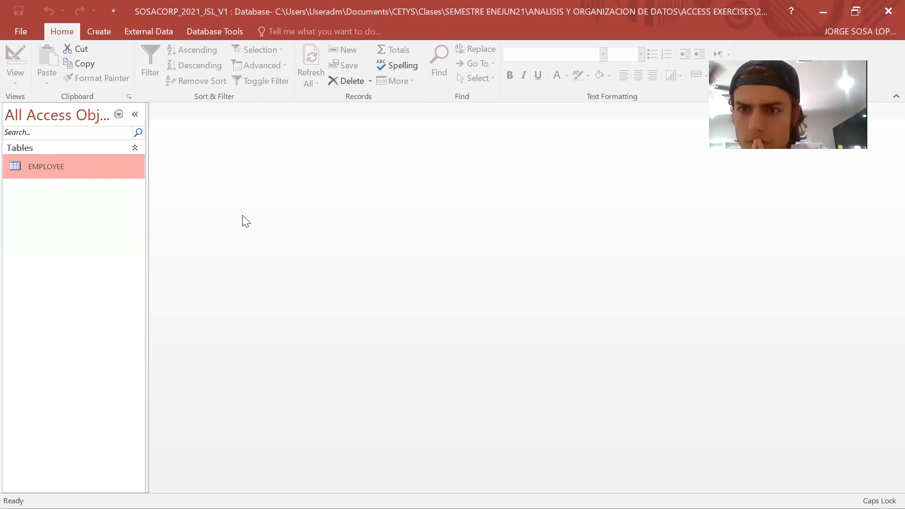
# - Reopen the EMPLOYEE table in Design View and highlight the data type of the EMP_SSN field
pyautogui.doubleClick(75, 169)
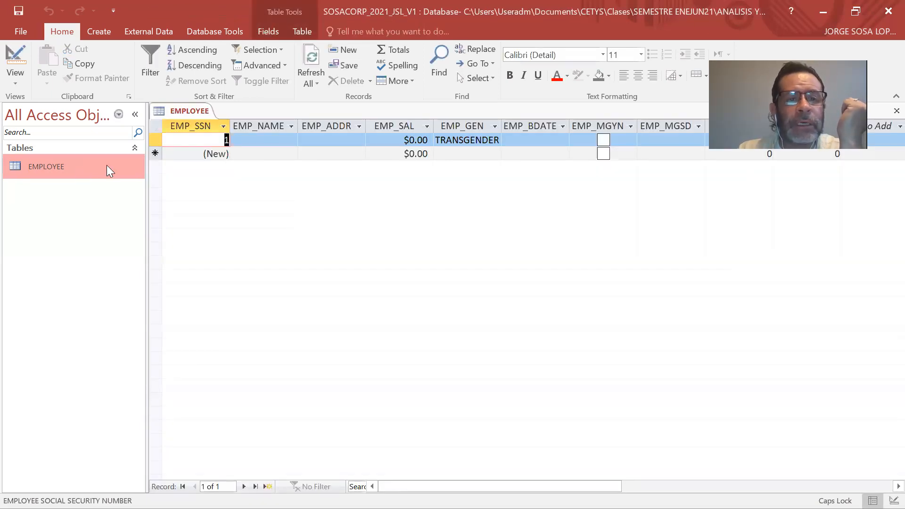
pyautogui.click(11, 83)
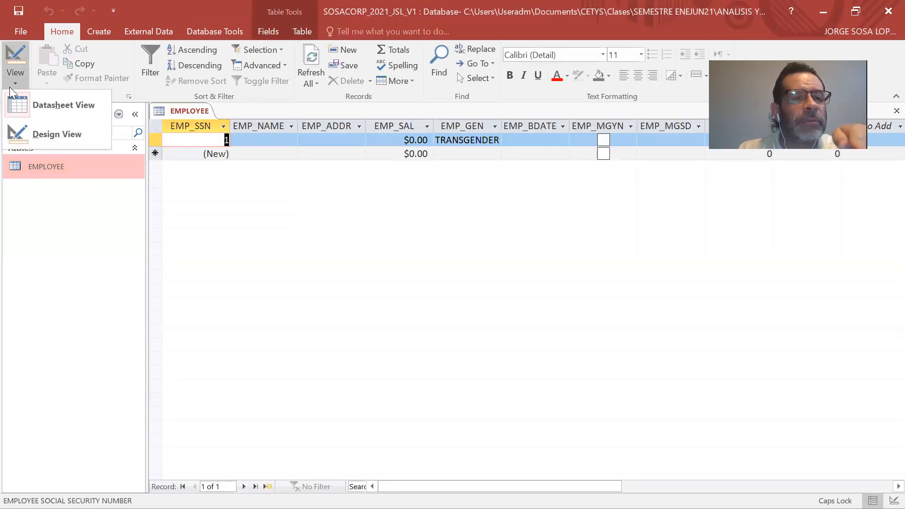
pyautogui.click(27, 141)
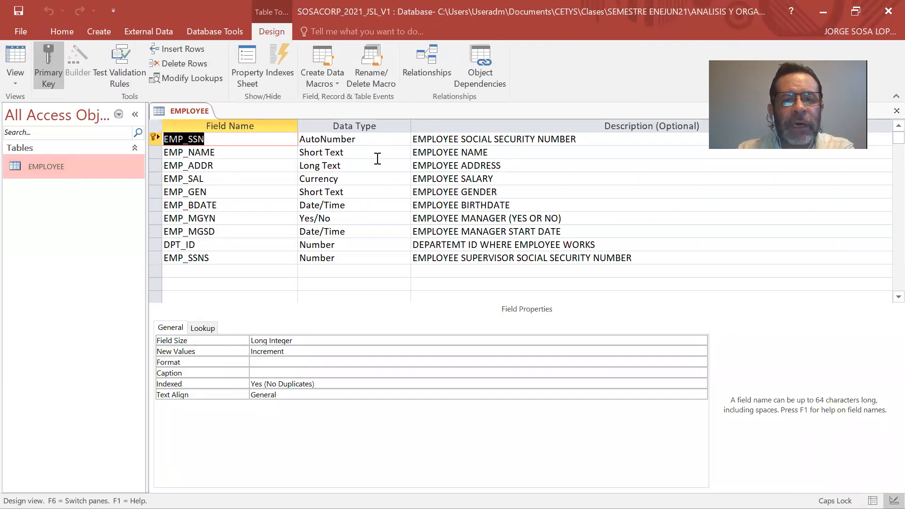
pyautogui.moveTo(300, 139); pyautogui.dragTo(357, 142)
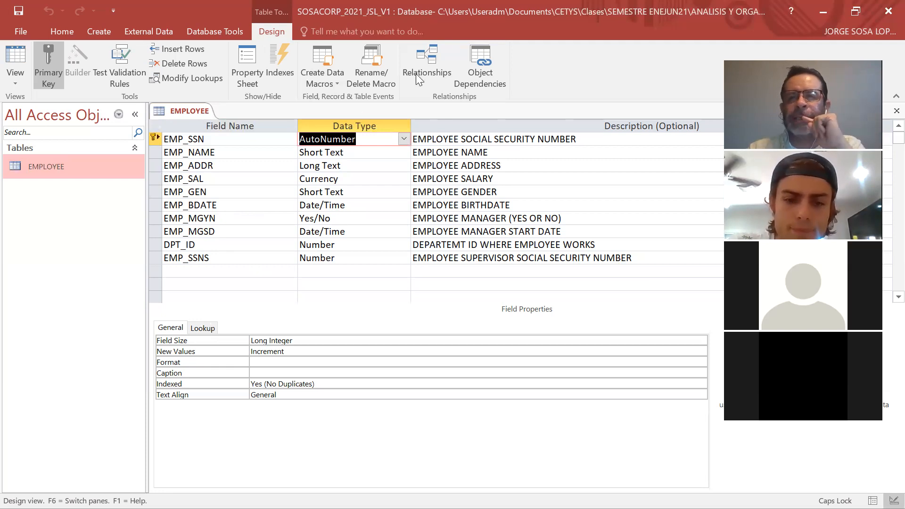
# - Close the EMPLOYEE table's Design View
pyautogui.hotkey('alt', 'Tab')
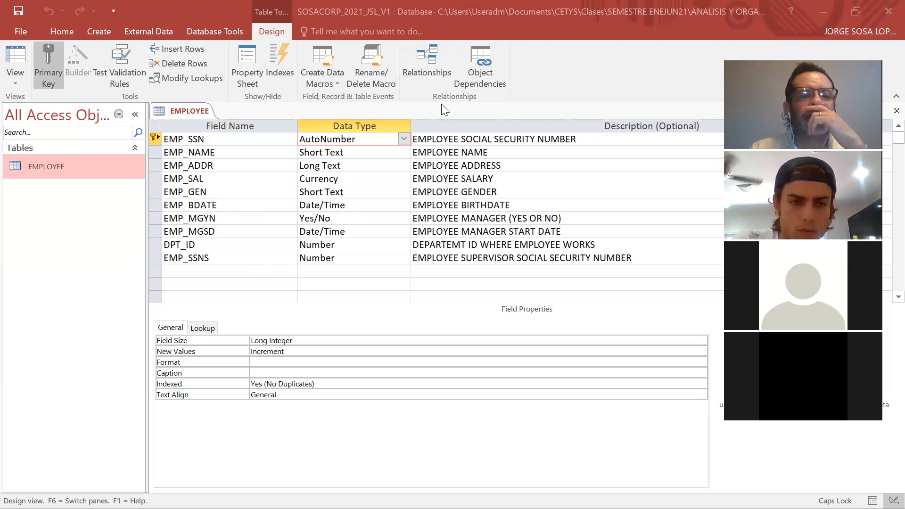
pyautogui.rightClick(179, 111)
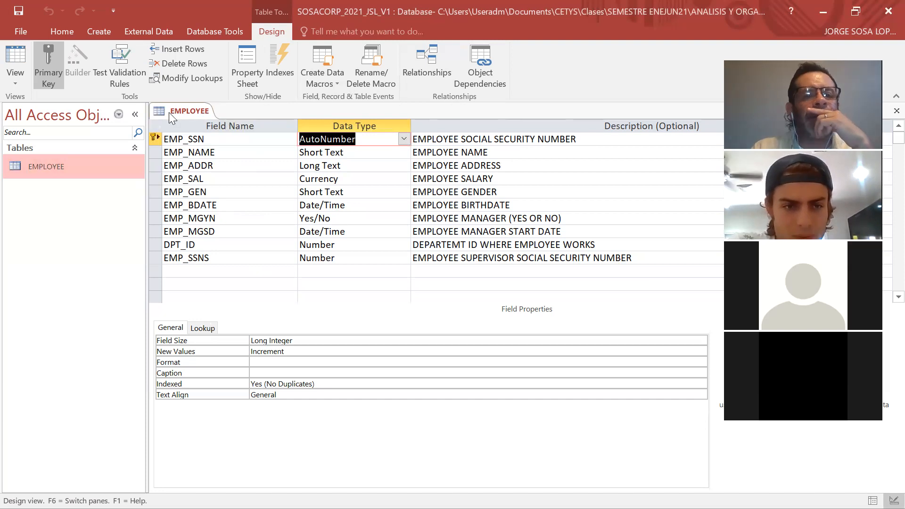
pyautogui.click(197, 139)
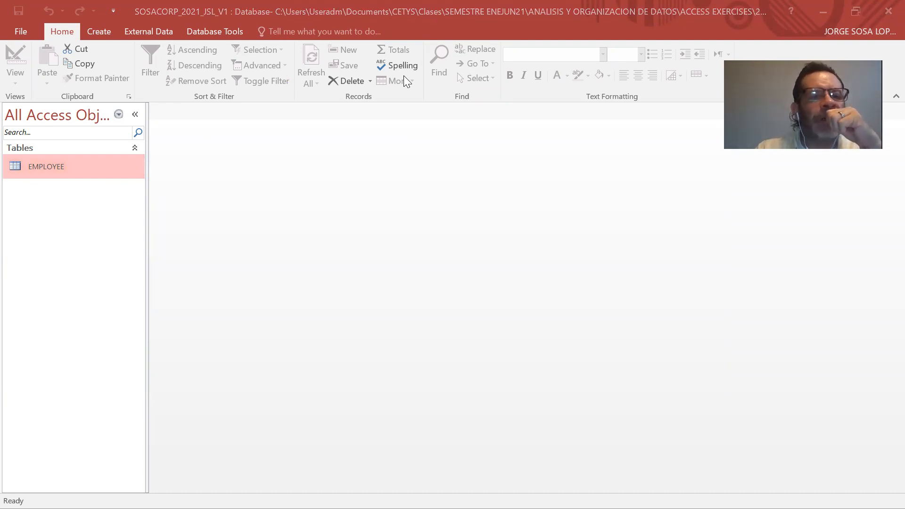
# - Create a new table and switch it to Design View, saving it under the name DEPARTMENT
pyautogui.click(99, 31)
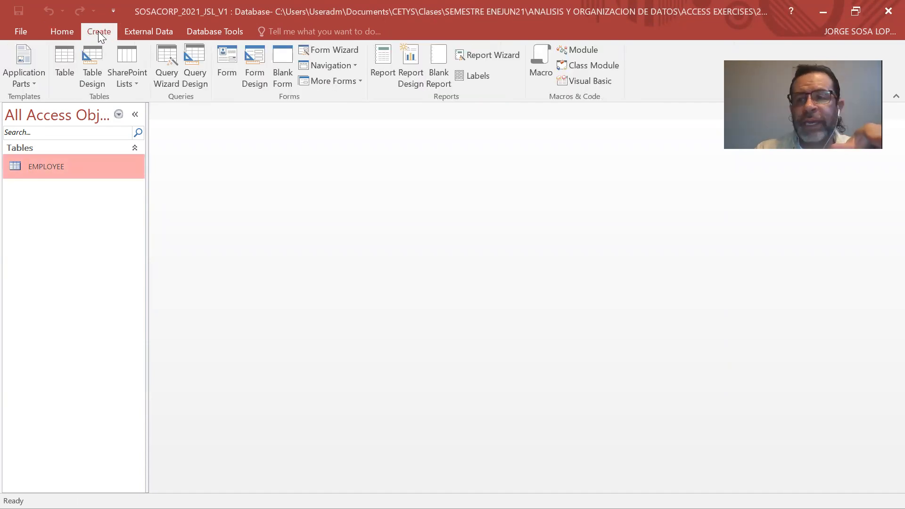
pyautogui.click(62, 74)
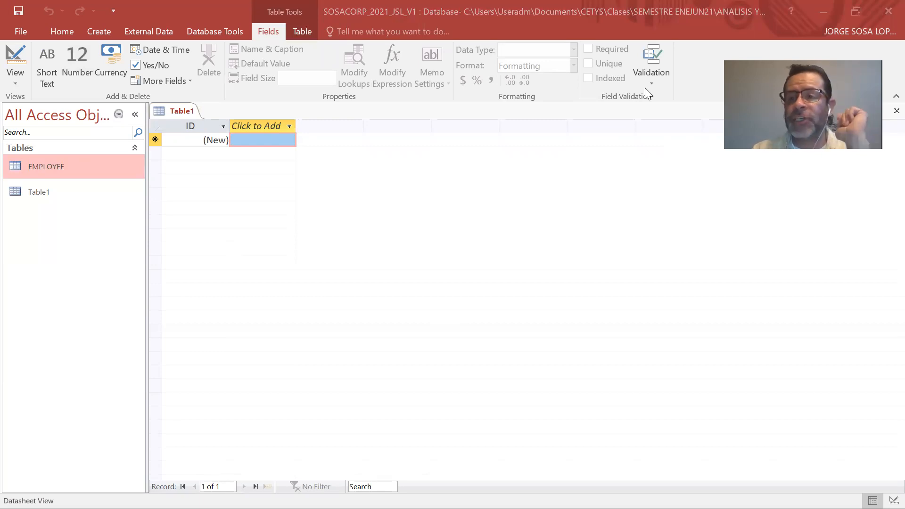
pyautogui.click(15, 79)
pyautogui.click(37, 127)
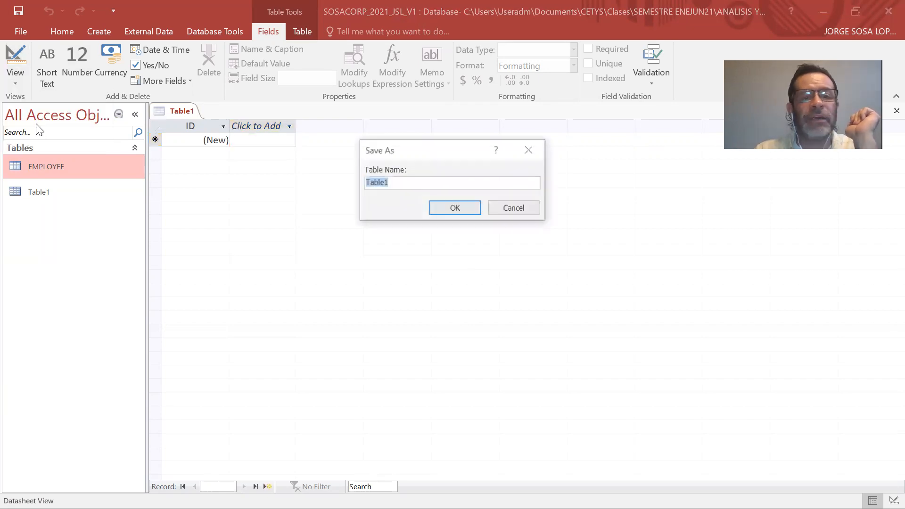
pyautogui.hotkey('alt', 'Tab')
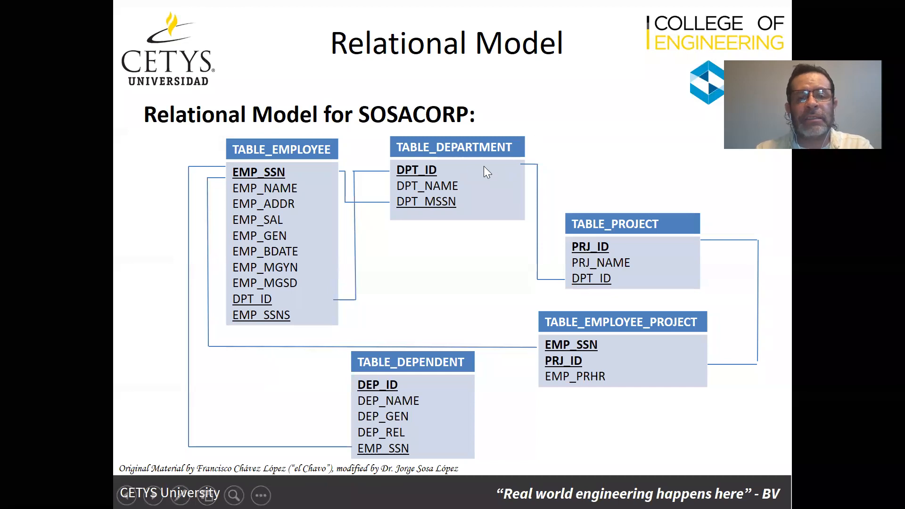
pyautogui.hotkey('alt', 'Tab')
pyautogui.write('de')
pyautogui.press('BackSpace')
pyautogui.press('BackSpace')
pyautogui.press('capslock')
pyautogui.write('DEAPARTMENT')
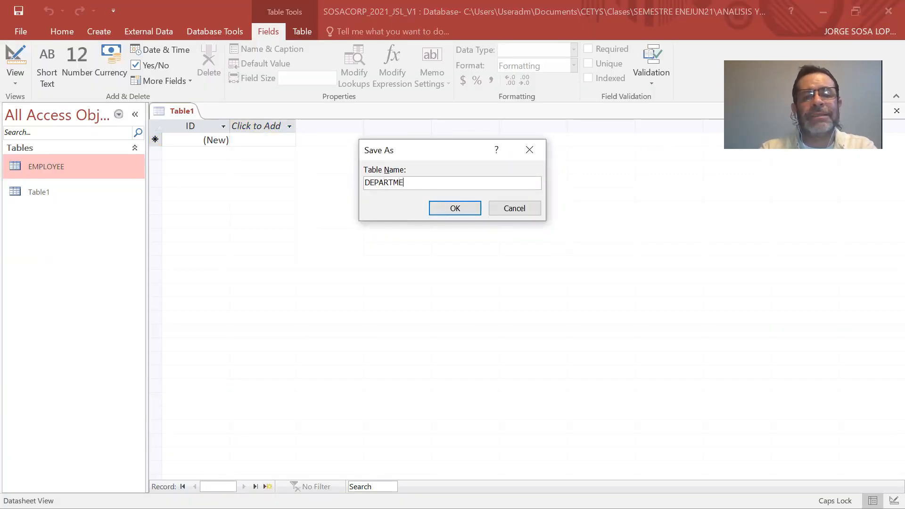
pyautogui.click(453, 211)
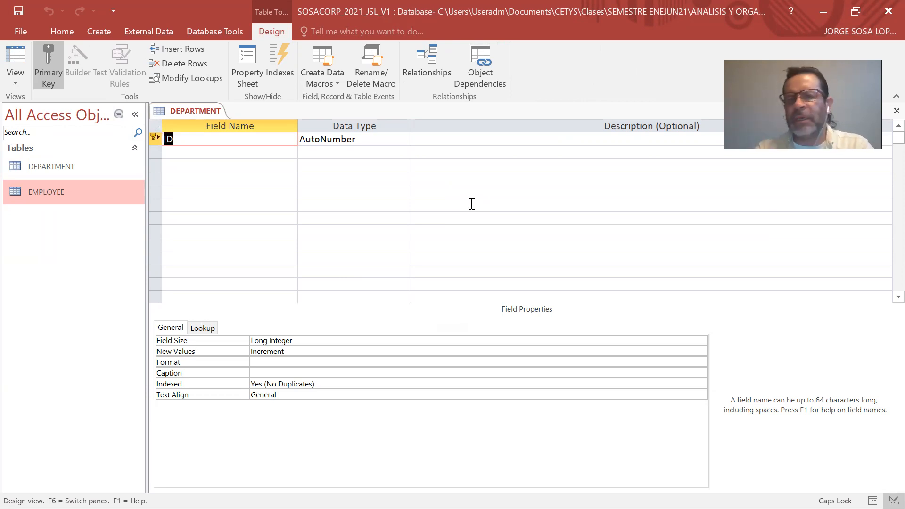
# - Following the relational model slide, rename the ID field DPT_ID, keep it as AutoNumber, and describe it as DEPARTMENT ID
pyautogui.hotkey('alt', 'Tab')
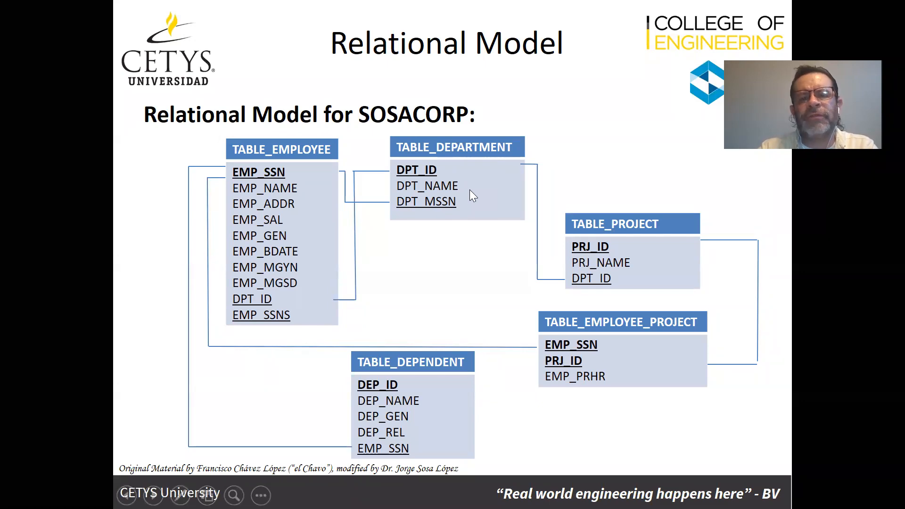
pyautogui.hotkey('alt', 'Tab')
pyautogui.write('DPT_ID')
pyautogui.press('Tab')
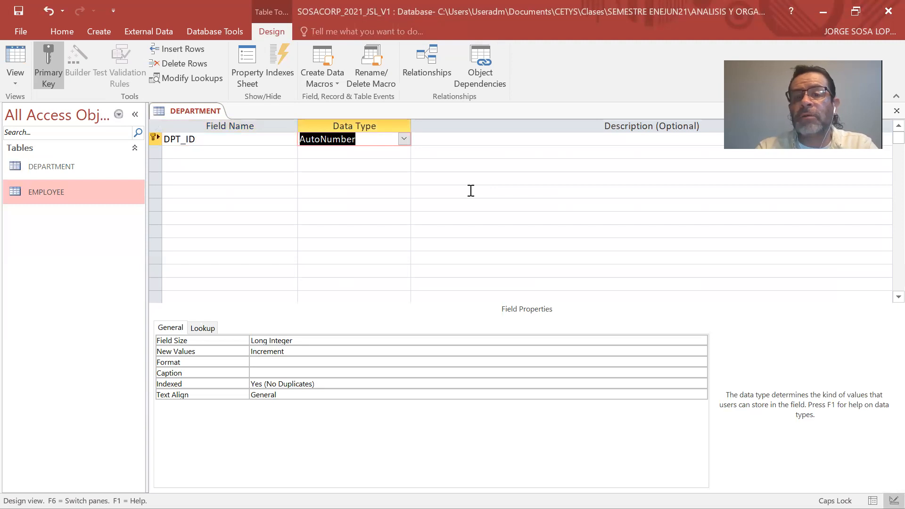
pyautogui.press('Tab')
pyautogui.write('DEPARTMENT ID')
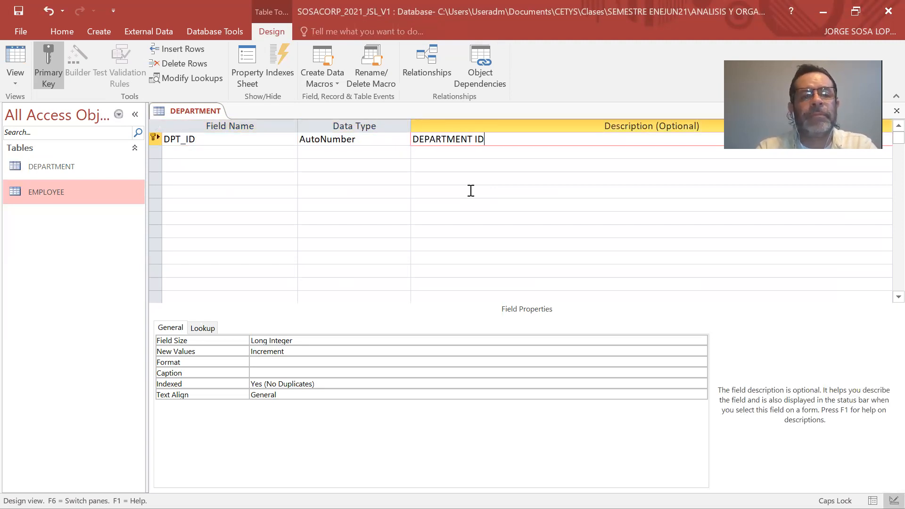
pyautogui.press('Tab')
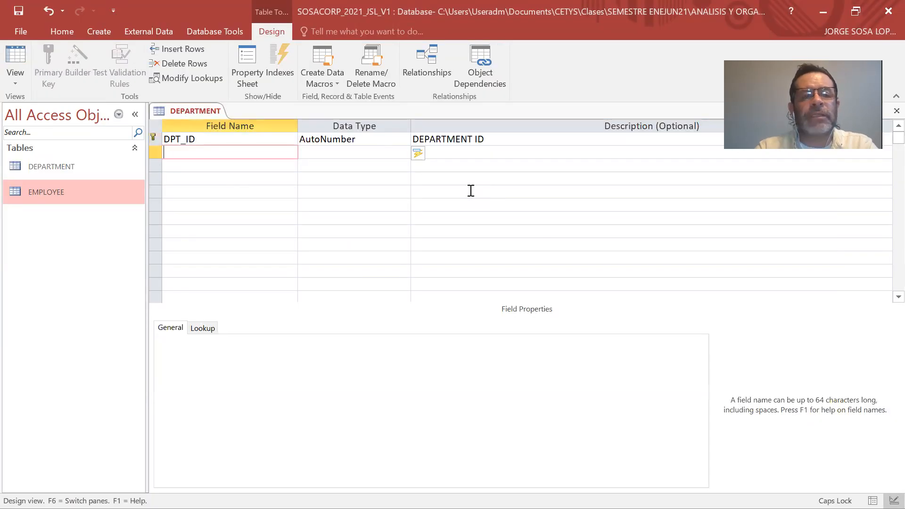
# - Add a Short Text field DPT_NAME with the description DEPARTMENT NAME
pyautogui.write('DPT_NAME')
pyautogui.press('Tab')
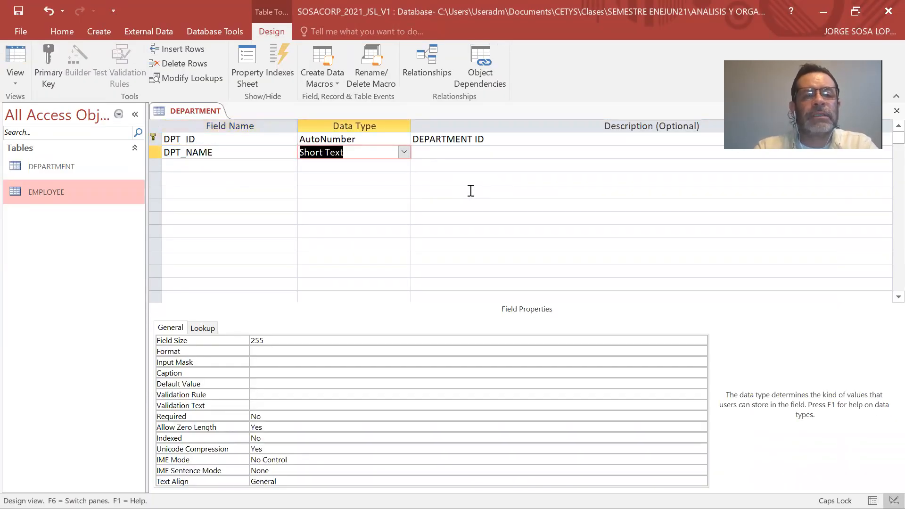
pyautogui.press('Tab')
pyautogui.write('DEPARTE')
pyautogui.press('BackSpace')
pyautogui.write('MENT NAME')
pyautogui.press('Tab')
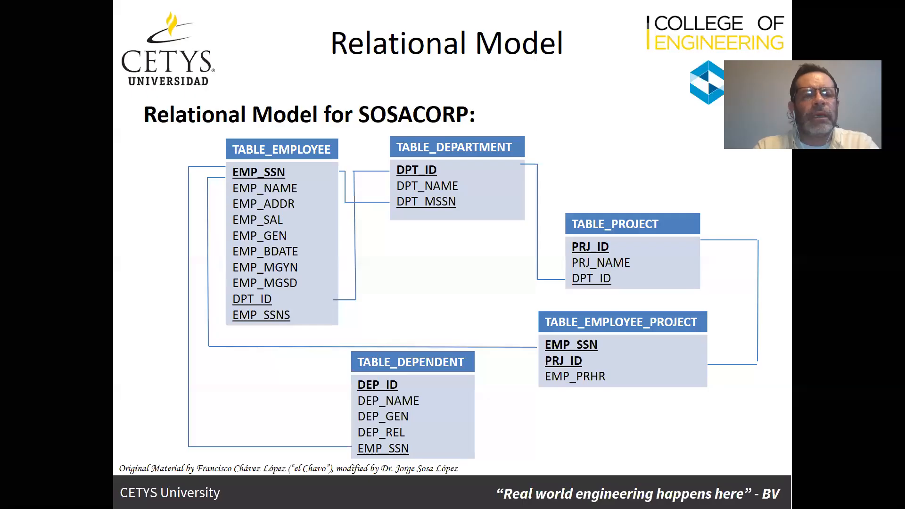
# - Add a Number field DPT_MSSN with the description DEPARTMENT MANAGER SOCIAL SECURITY NUMBER
pyautogui.write('DPT_MA')
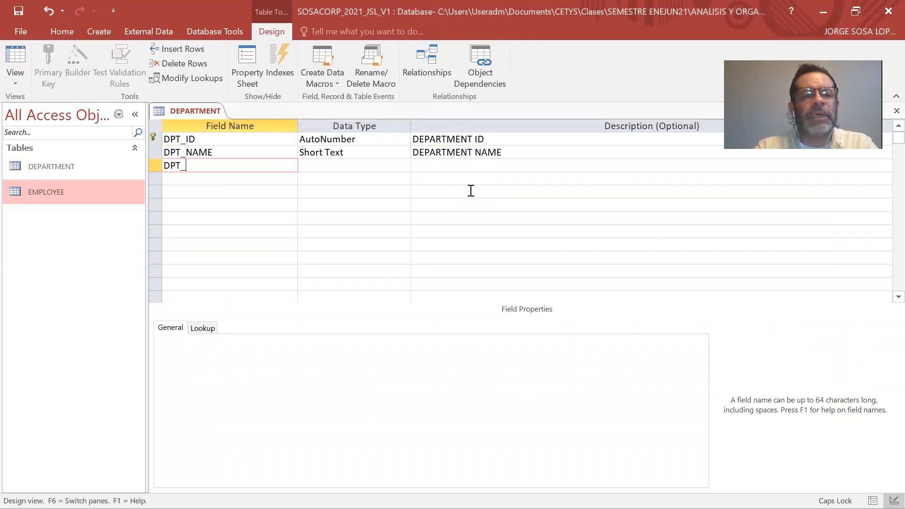
pyautogui.press('BackSpace')
pyautogui.write('SSN')
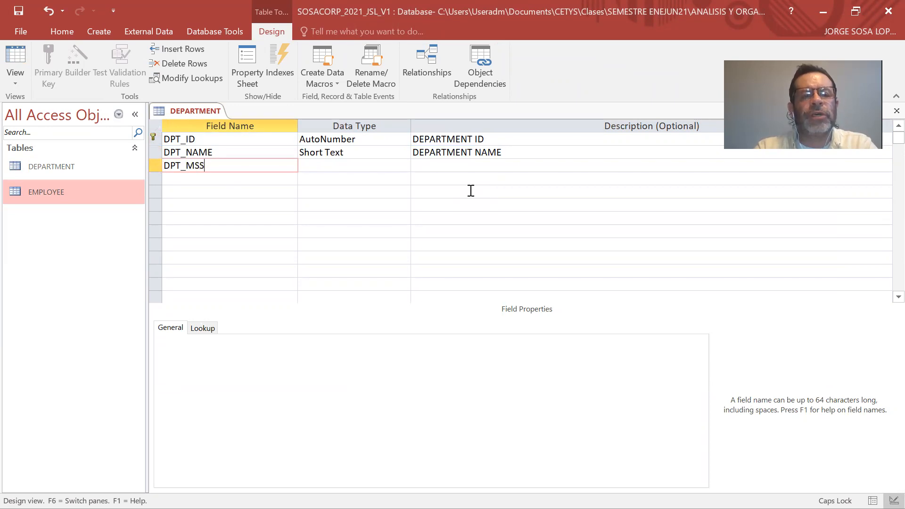
pyautogui.press('Tab')
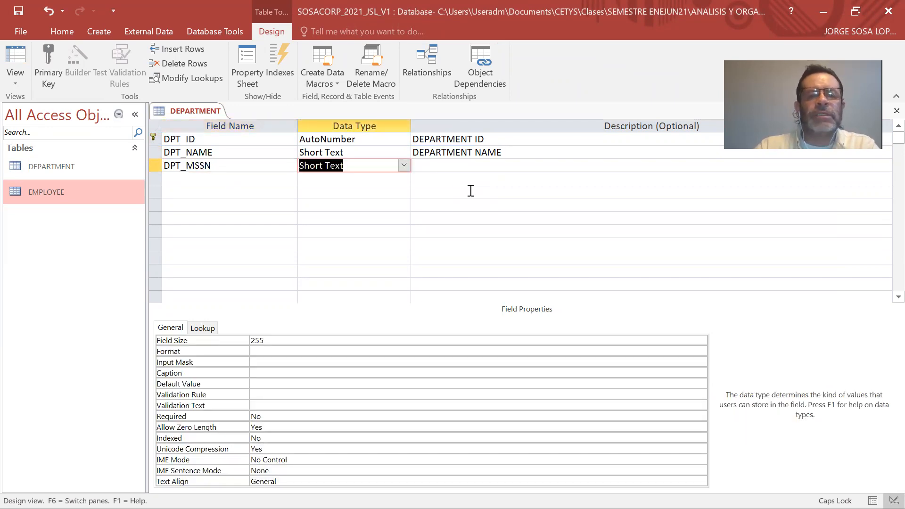
pyautogui.click(404, 165)
pyautogui.click(381, 204)
pyautogui.click(437, 168)
pyautogui.write('D')
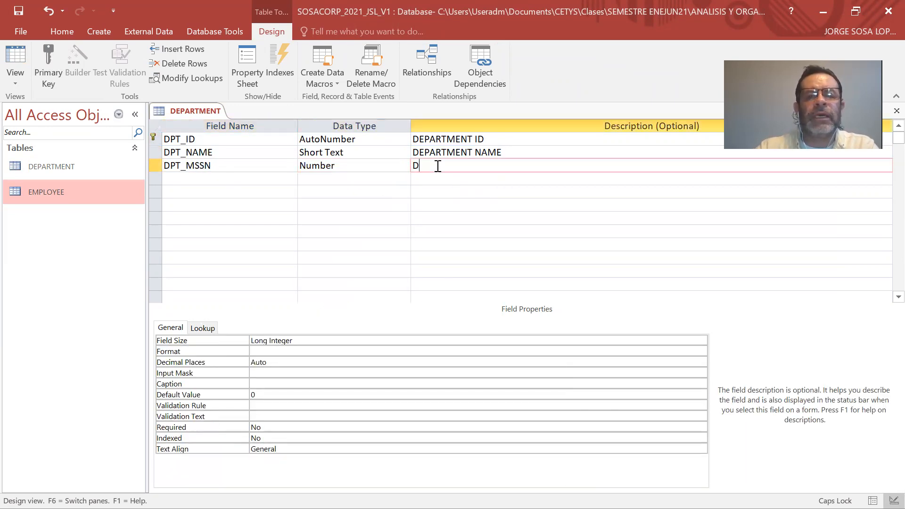
pyautogui.write('EPARTMENT MANA')
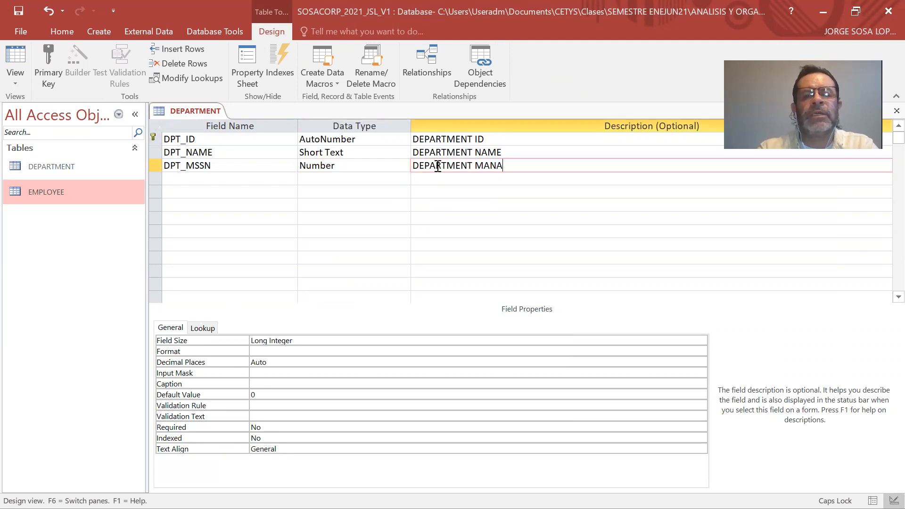
pyautogui.write('GER SOCIAL SECURITY N')
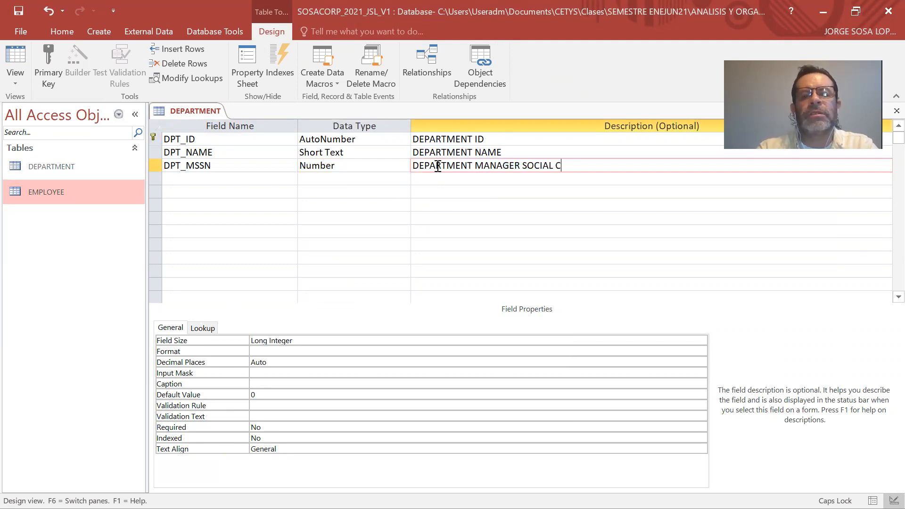
pyautogui.write('UMBER')
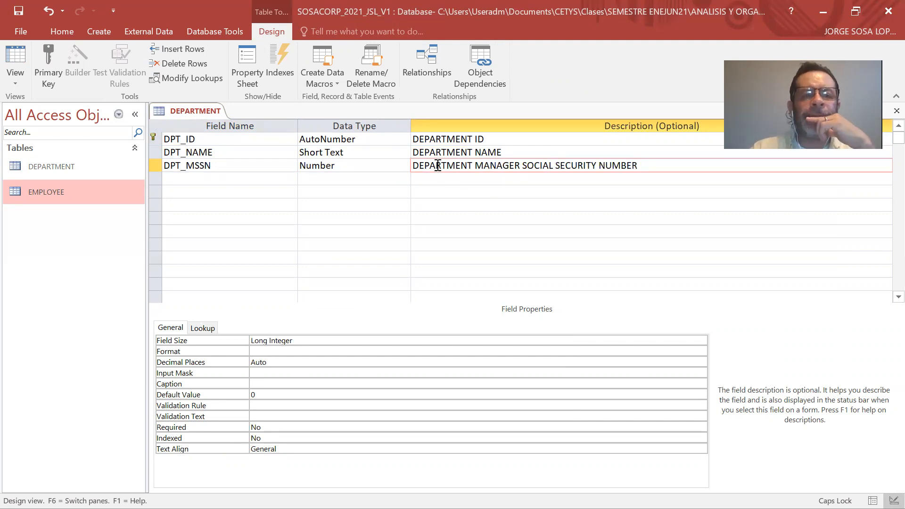
pyautogui.press('Return')
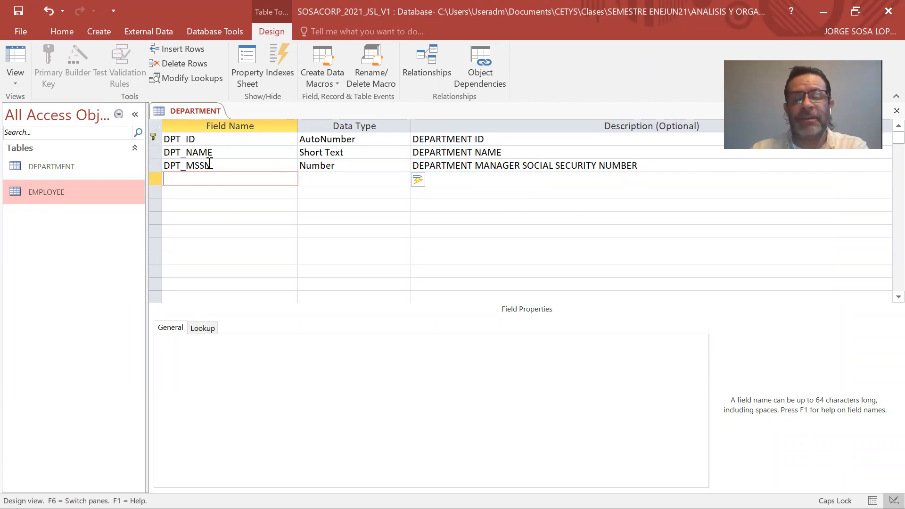
# - Open the EMPLOYEE table in Datasheet View and switch back and forth between it and the DEPARTMENT design
pyautogui.doubleClick(52, 192)
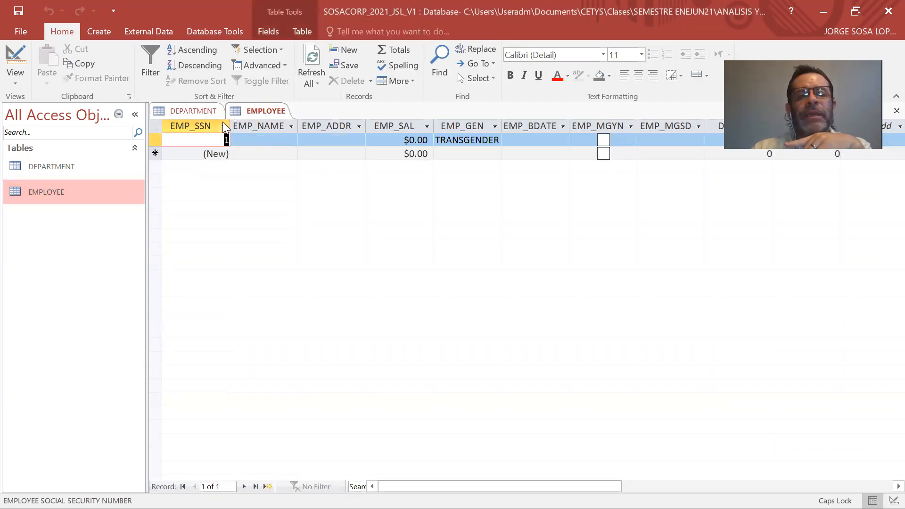
pyautogui.click(207, 112)
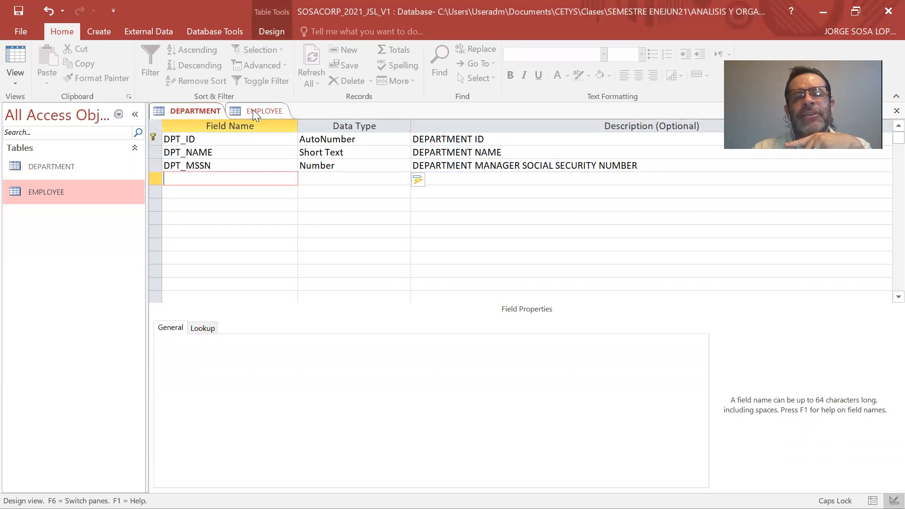
pyautogui.click(253, 110)
pyautogui.click(198, 111)
pyautogui.click(257, 111)
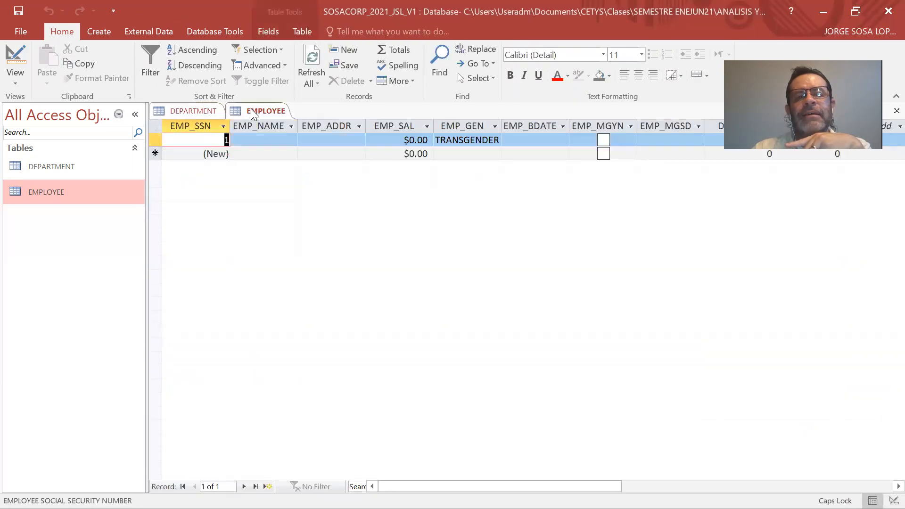
pyautogui.click(213, 112)
pyautogui.click(248, 110)
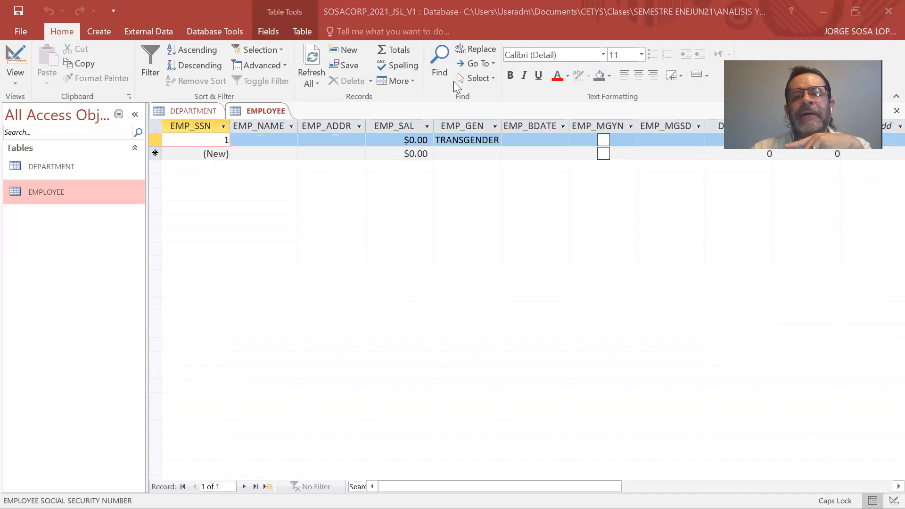
pyautogui.moveTo(304, 110); pyautogui.dragTo(369, 103)
pyautogui.click(354, 109)
pyautogui.moveTo(404, 112)
pyautogui.mouseDown()
pyautogui.moveTo(419, 103)
pyautogui.moveTo(562, 96)
pyautogui.moveTo(580, 105)
pyautogui.mouseUp()
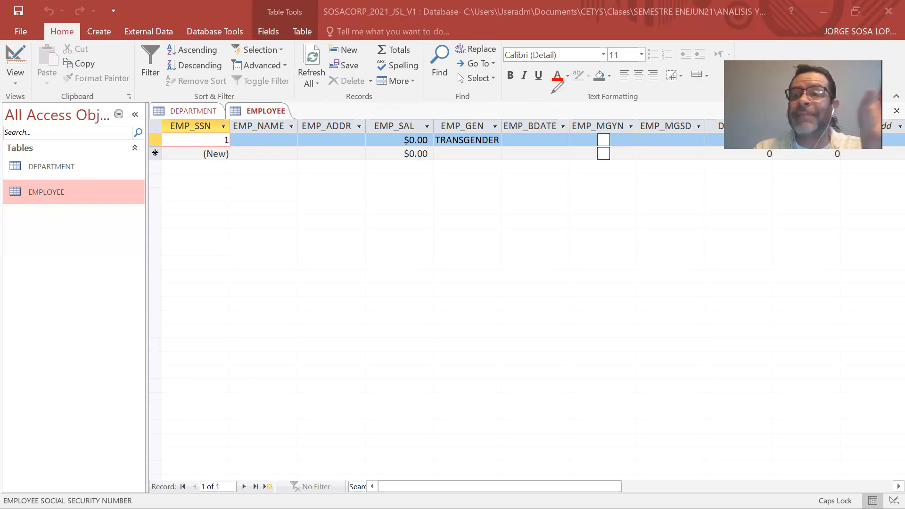
# - Close the EMPLOYEE table and the DEPARTMENT table
pyautogui.rightClick(274, 114)
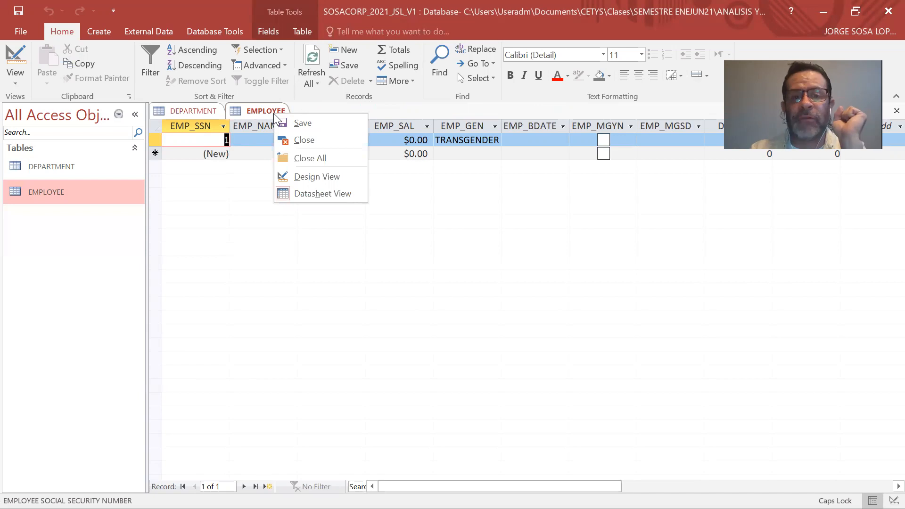
pyautogui.click(285, 140)
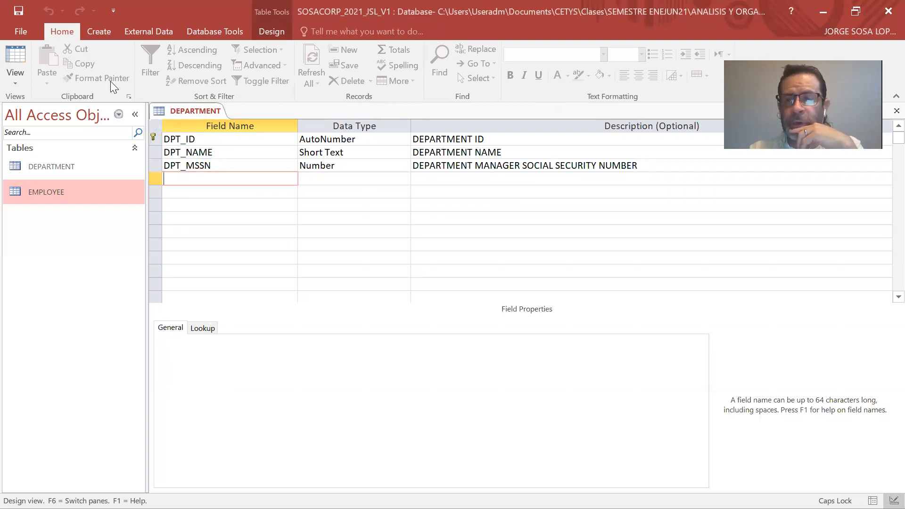
pyautogui.rightClick(208, 107)
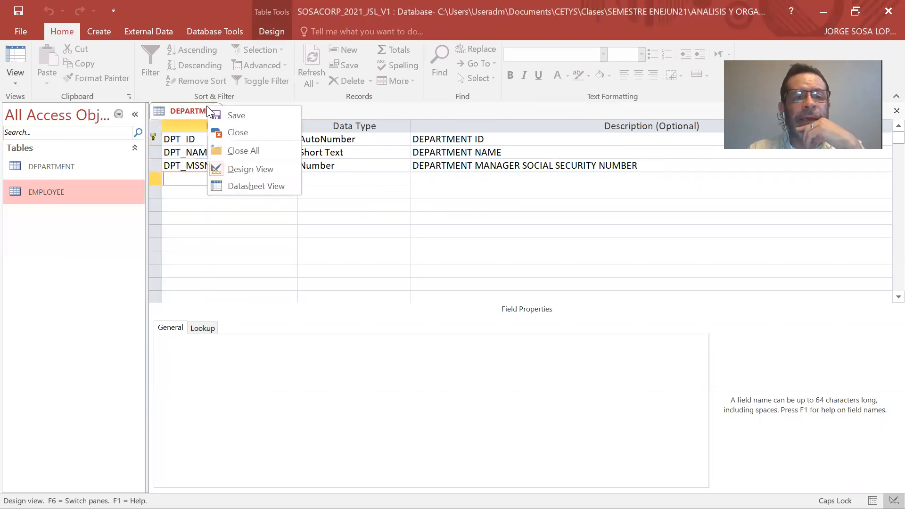
pyautogui.click(237, 132)
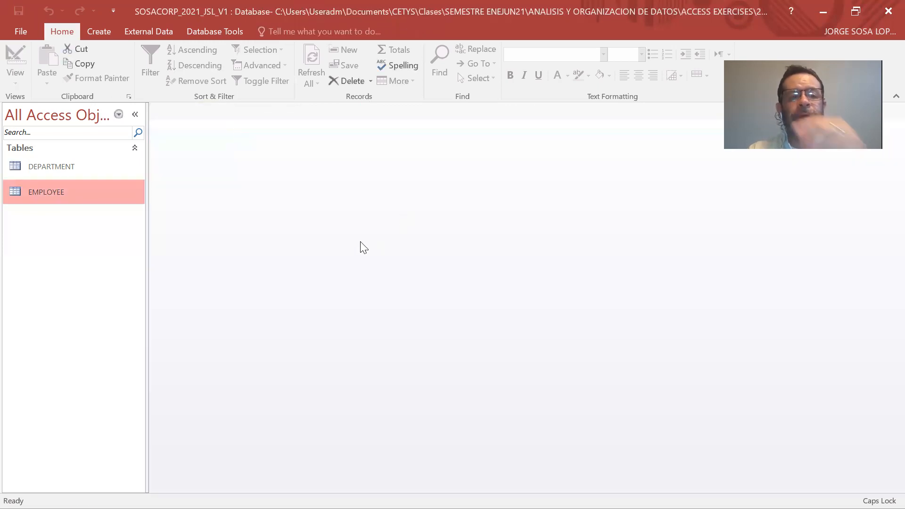
# - Check the fields of TABLE_PROJECT on the SOSACORP relational model slide and return to the Access database
pyautogui.hotkey('alt', 'Tab')
pyautogui.press('Tab')
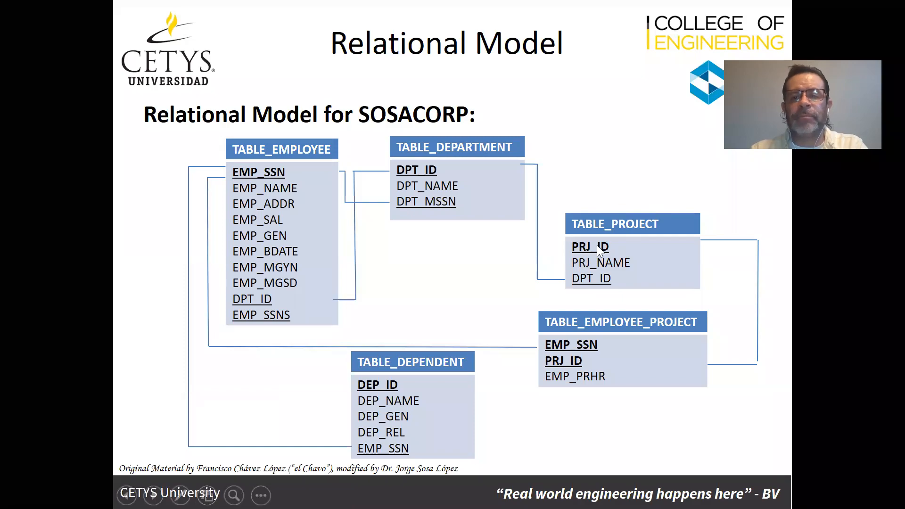
pyautogui.hotkey('alt', 'Tab')
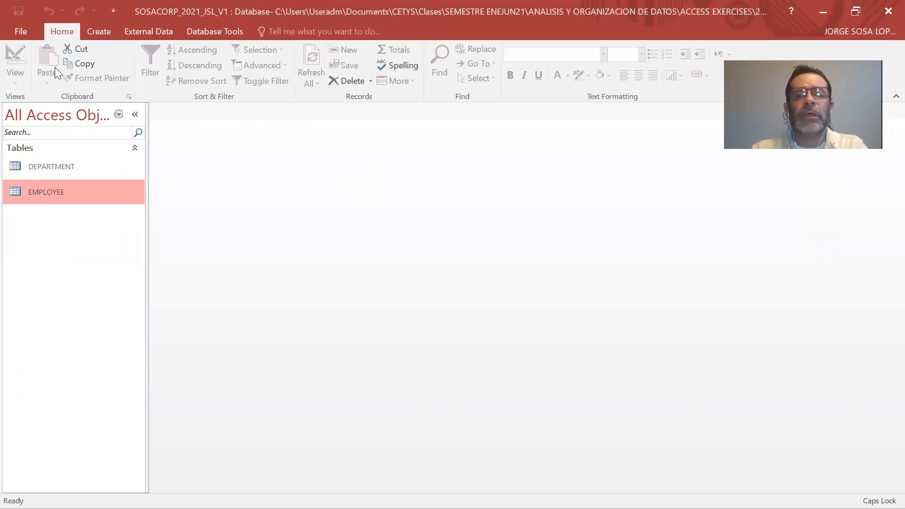
pyautogui.hotkey('alt', 'Tab')
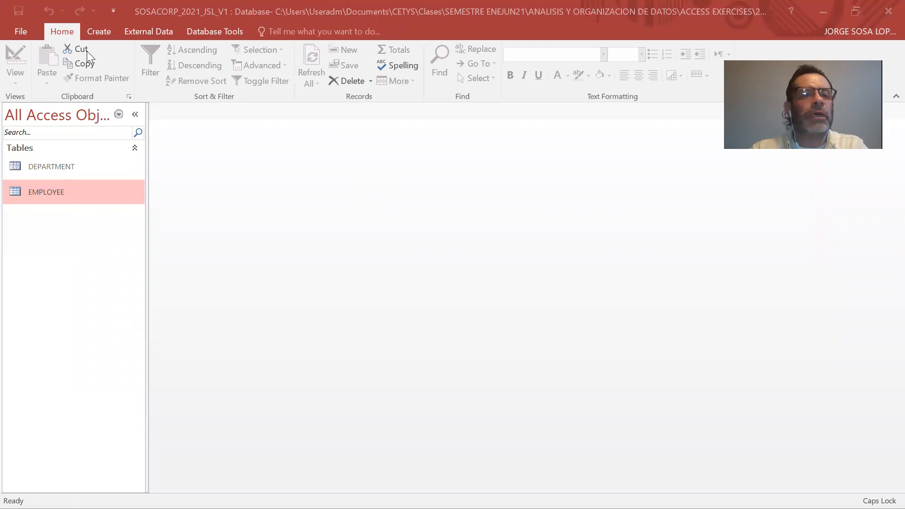
# - Create a new table, save it as PROJECT and open it in Design View
pyautogui.click(98, 33)
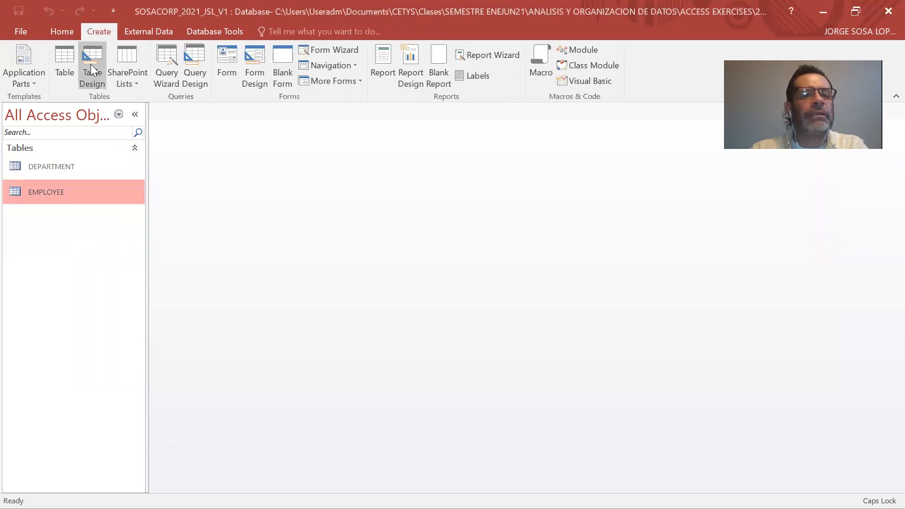
pyautogui.click(64, 64)
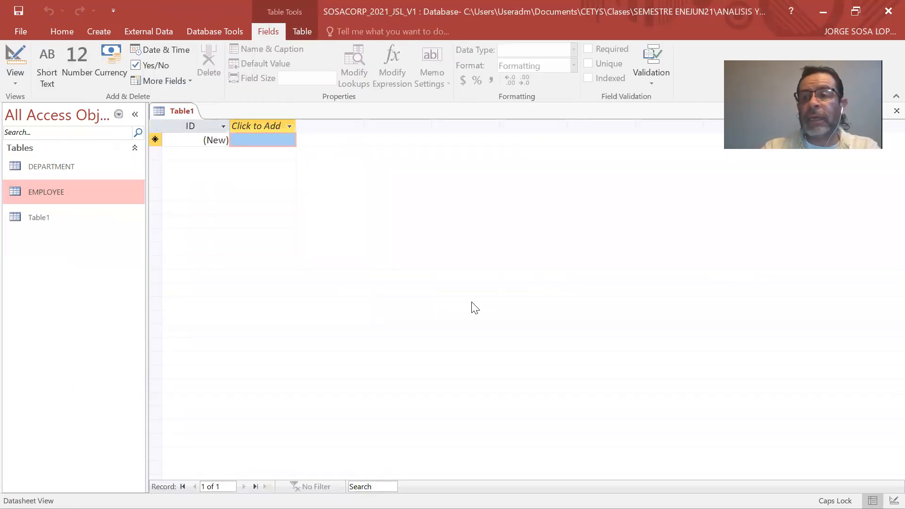
pyautogui.click(16, 80)
pyautogui.click(23, 122)
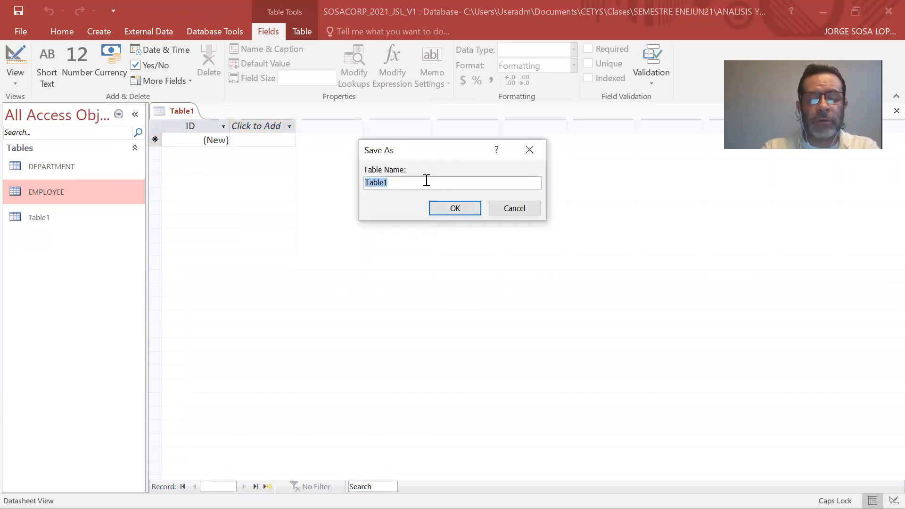
pyautogui.write('PROJECT')
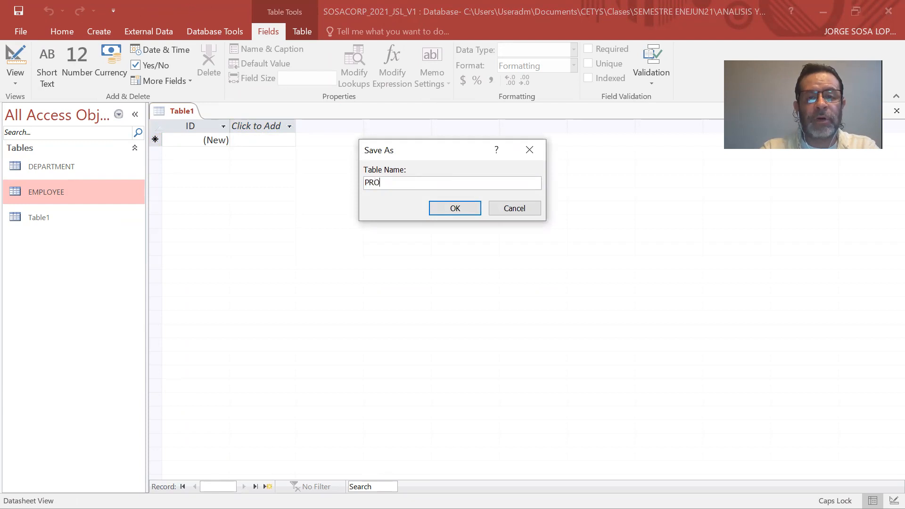
pyautogui.click(443, 208)
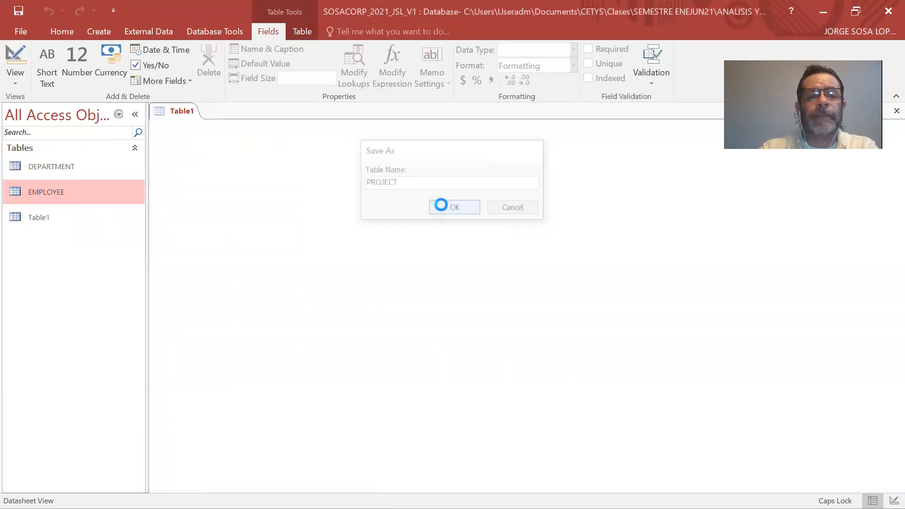
# - Rename the AutoNumber primary key field of PROJECT as PRJ_ID and describe it as PROJECT ID
pyautogui.hotkey('alt', 'Tab')
pyautogui.hotkey('alt', 'Tab')
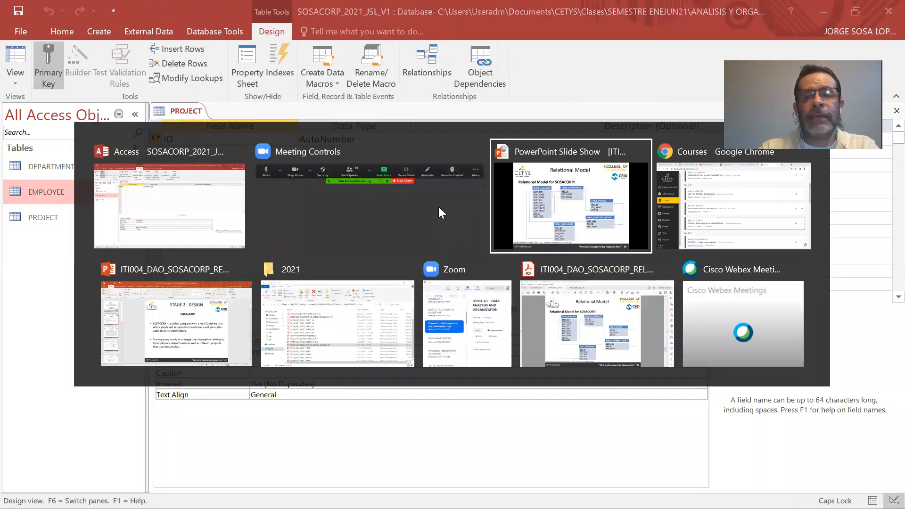
pyautogui.hotkey('alt', 'Tab')
pyautogui.write('PR')
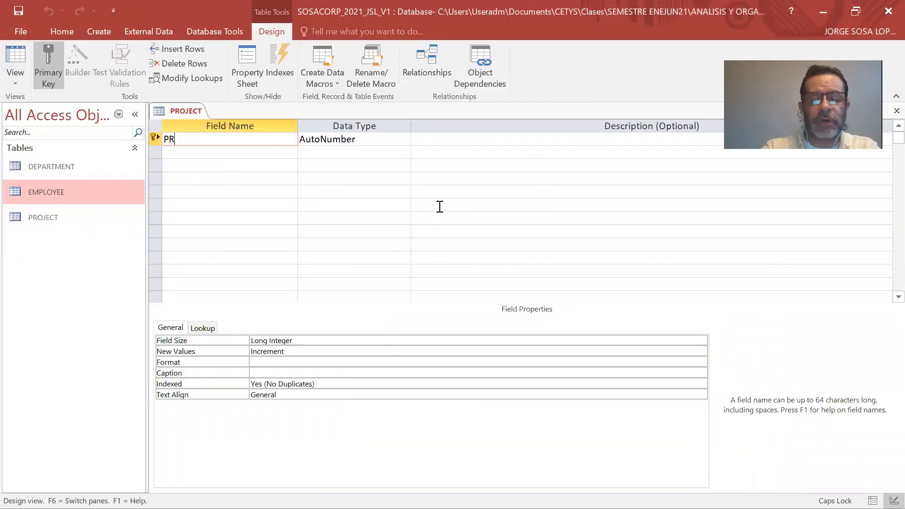
pyautogui.write('J_ID')
pyautogui.press('Tab')
pyautogui.press('Tab')
pyautogui.write('PROJ')
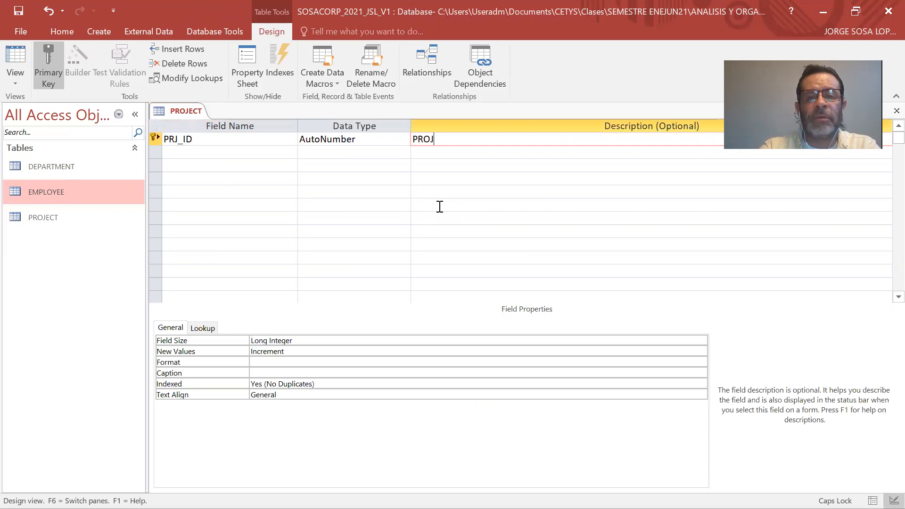
pyautogui.write('EC')
pyautogui.press('BackSpace')
pyautogui.write('ECT ID')
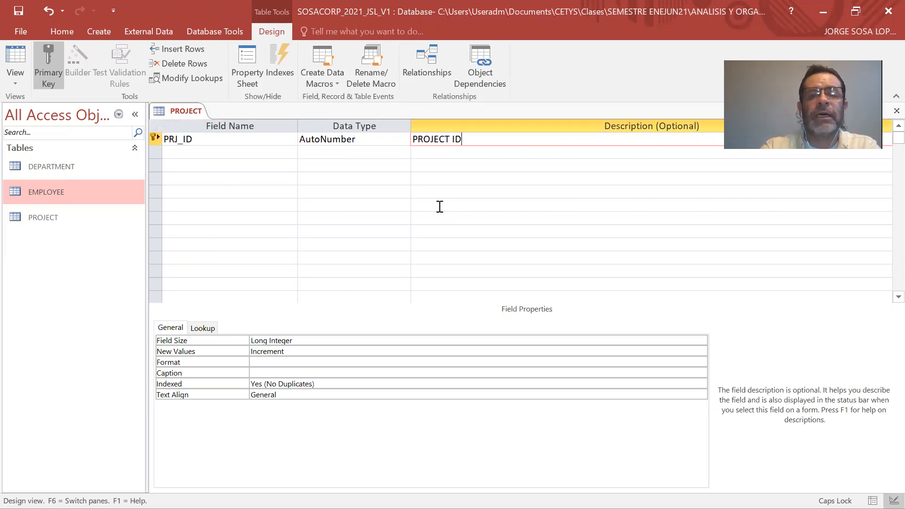
pyautogui.press('Tab')
# - Add a Short Text field PRJ_NAME with the description PROJECT NAME
pyautogui.write('P')
pyautogui.write('RJ_')
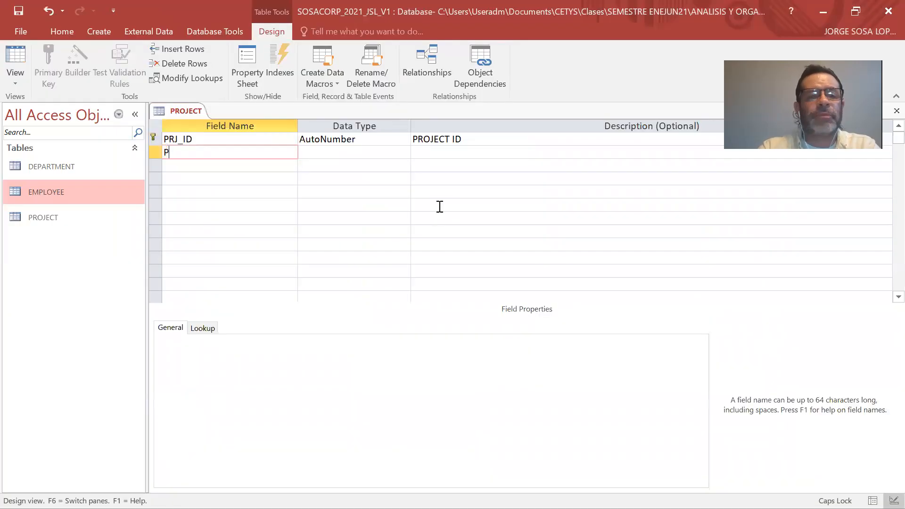
pyautogui.press('BackSpace')
pyautogui.press('BackSpace')
pyautogui.write('J_NAME')
pyautogui.press('Tab')
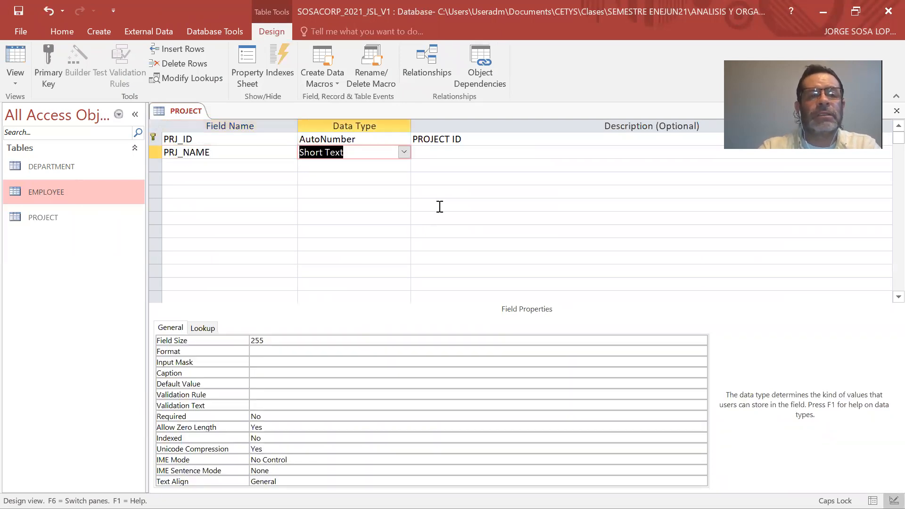
pyautogui.press('Tab')
pyautogui.write('PROJECT NAME')
pyautogui.press('Tab')
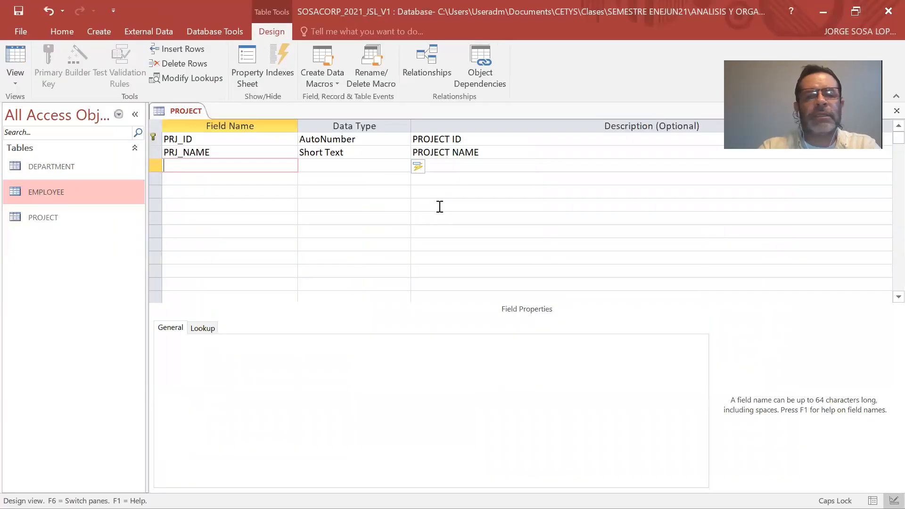
# - Add a Number field DPT_ID with the description DEPARTMENT ID to the PROJECT table
pyautogui.write('DPT_ID')
pyautogui.press('Tab')
pyautogui.write('Number')
pyautogui.press('Tab')
pyautogui.write('DEPARTMENT ID')
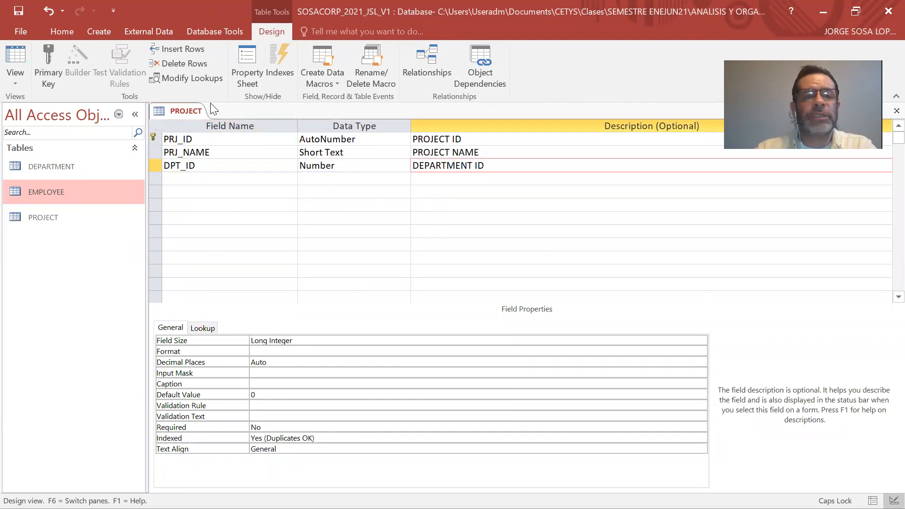
# - Save the PROJECT table design and close it
pyautogui.rightClick(174, 111)
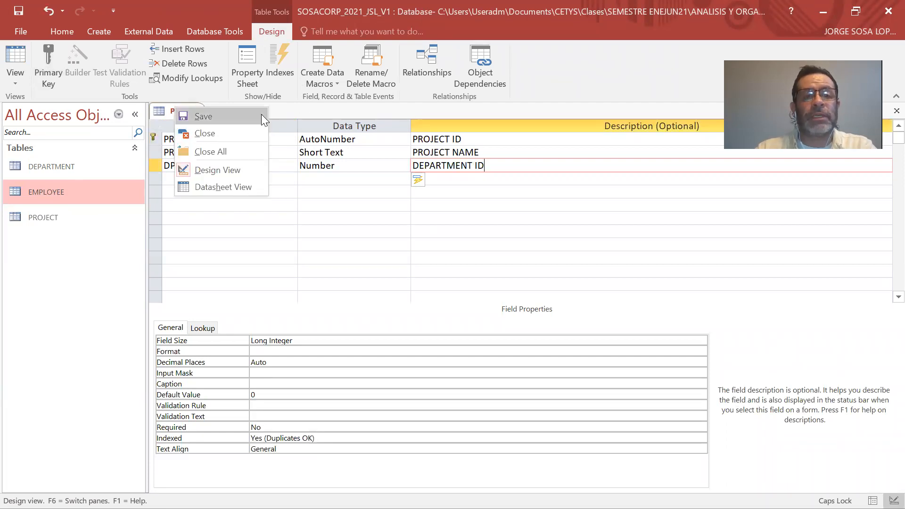
pyautogui.click(256, 114)
pyautogui.rightClick(190, 115)
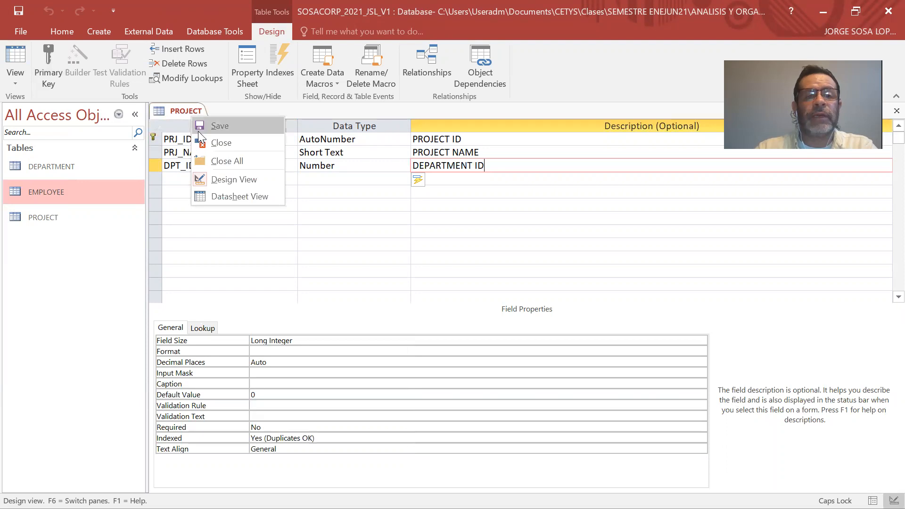
pyautogui.click(210, 144)
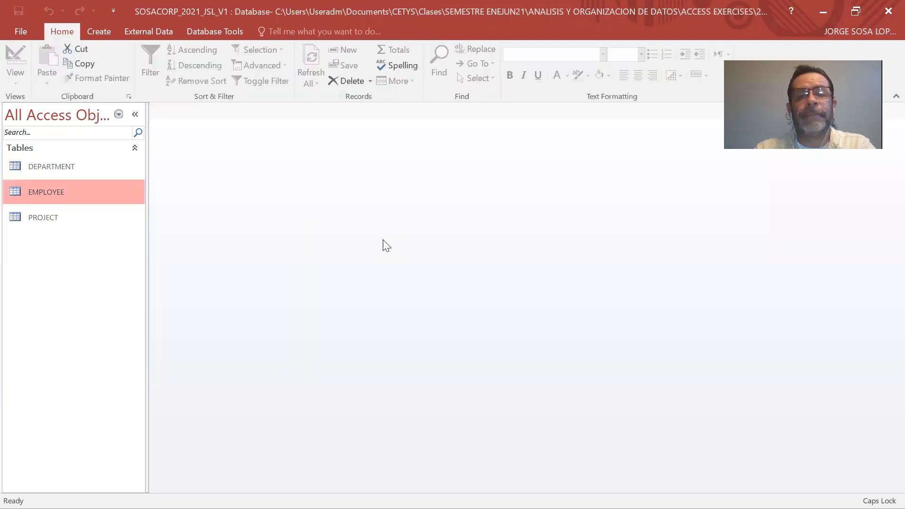
# - Check the relational model slide, then create a new table saved as DEPENDENT and open it in Design View
pyautogui.hotkey('alt', 'Tab')
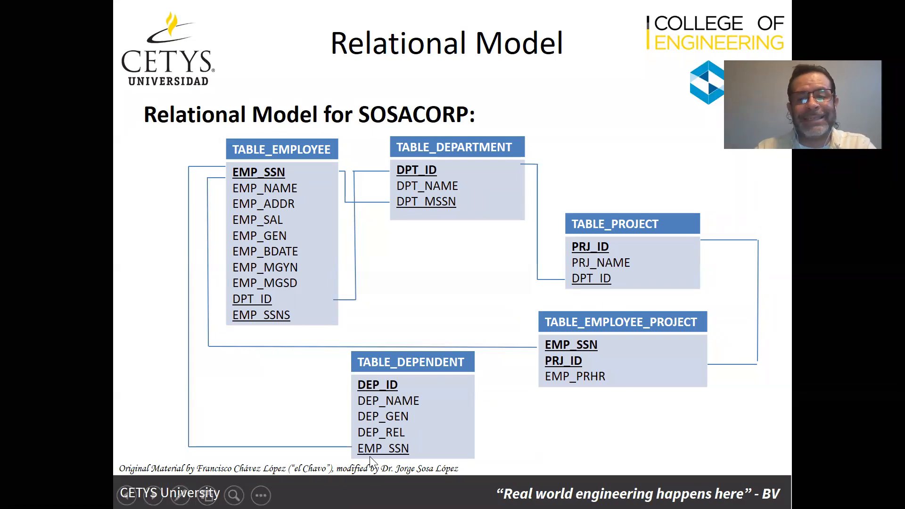
pyautogui.hotkey('alt', 'Tab')
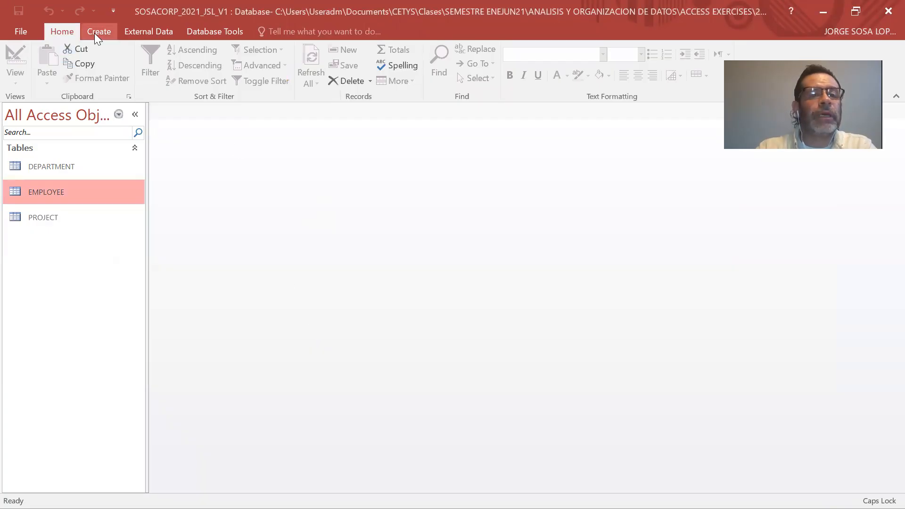
pyautogui.click(98, 32)
pyautogui.click(62, 59)
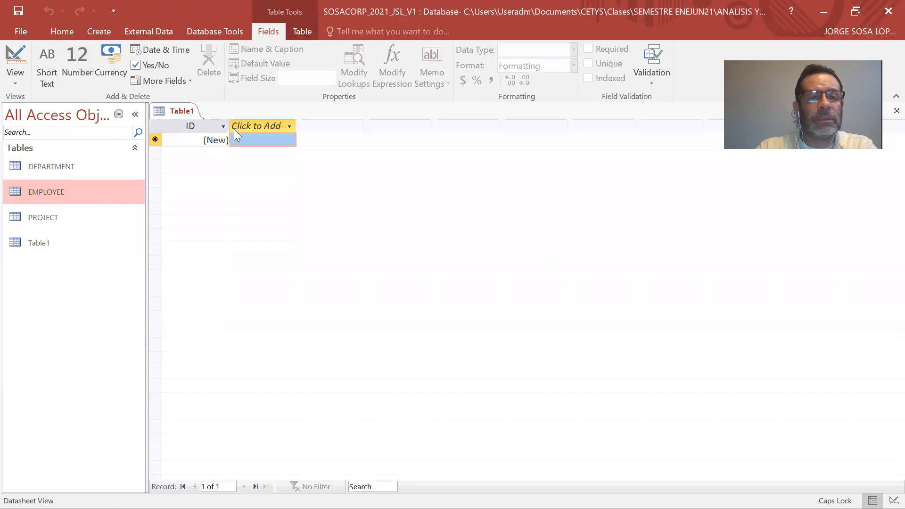
pyautogui.click(16, 84)
pyautogui.click(27, 132)
pyautogui.write('DEPENDENT')
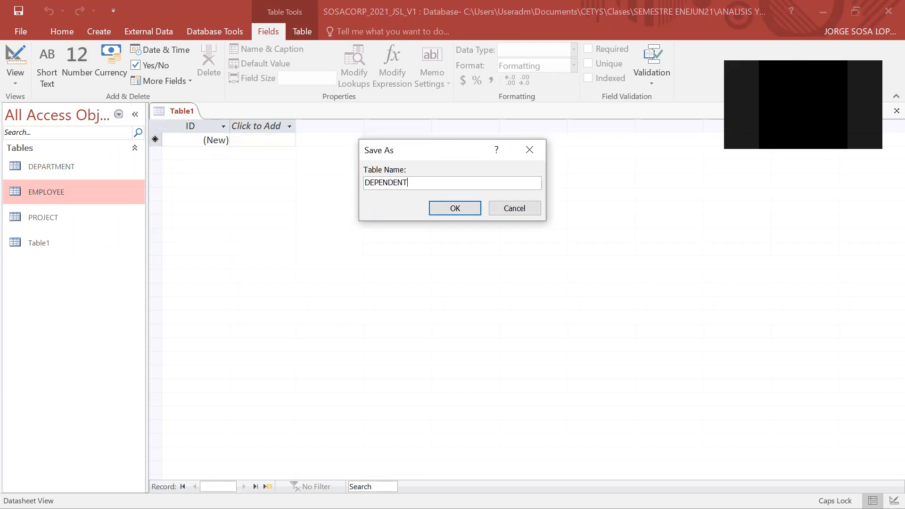
pyautogui.click(453, 208)
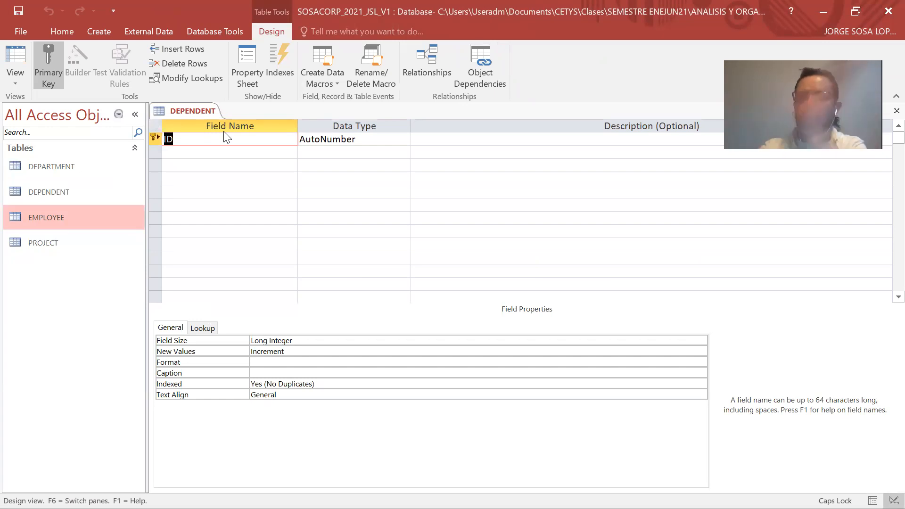
pyautogui.rightClick(189, 111)
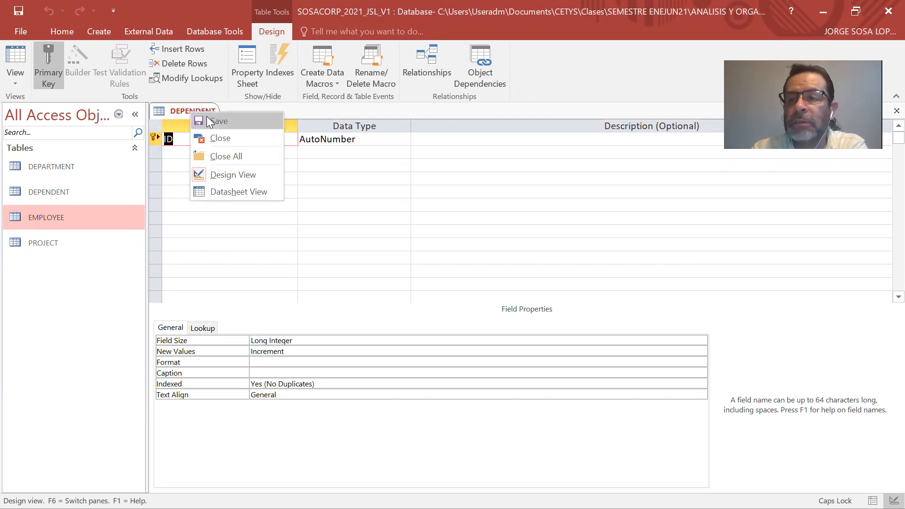
pyautogui.click(22, 30)
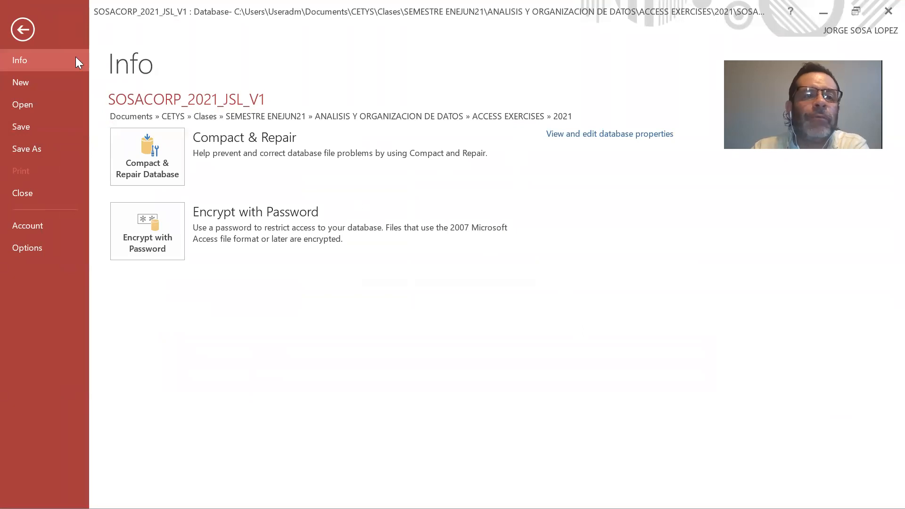
pyautogui.click(19, 28)
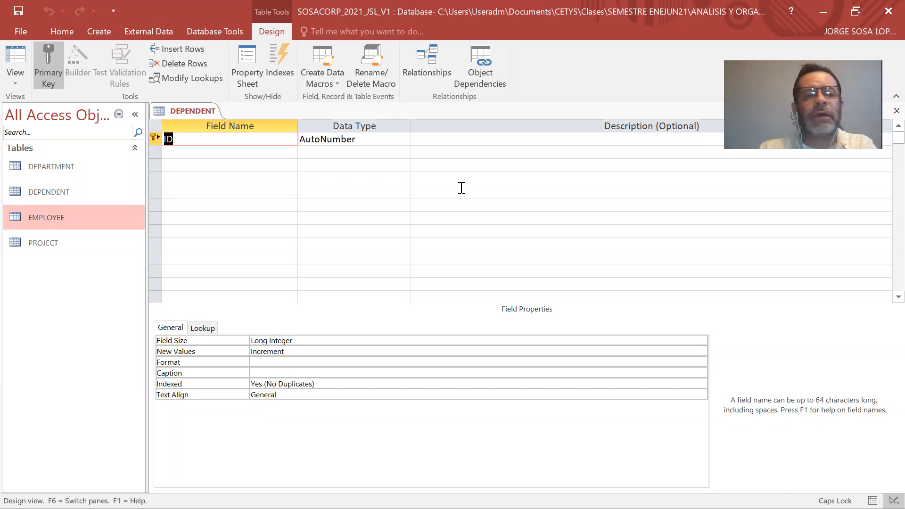
# - Rename the AutoNumber primary key field of DEPENDENT as DEP_ID, following the model slide, and describe it as DEPENDENT ID
pyautogui.hotkey('alt', 'Tab')
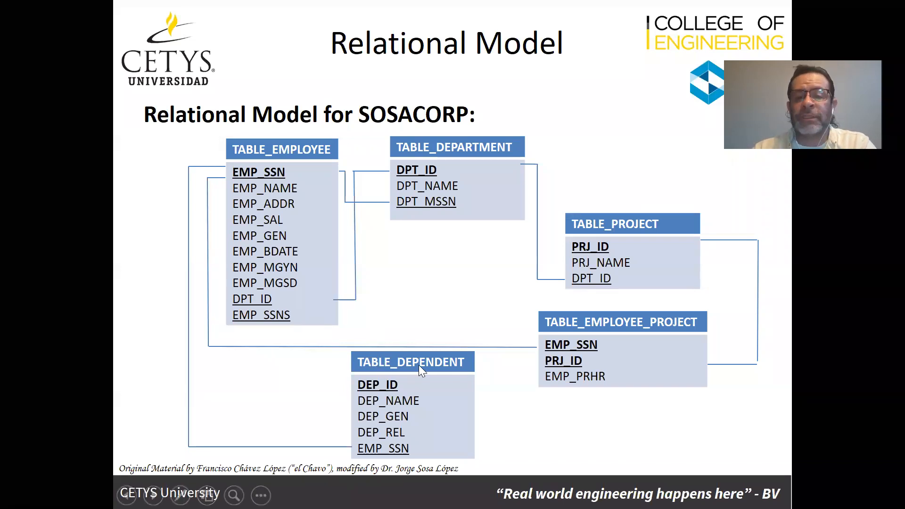
pyautogui.hotkey('alt', 'Tab')
pyautogui.write('D')
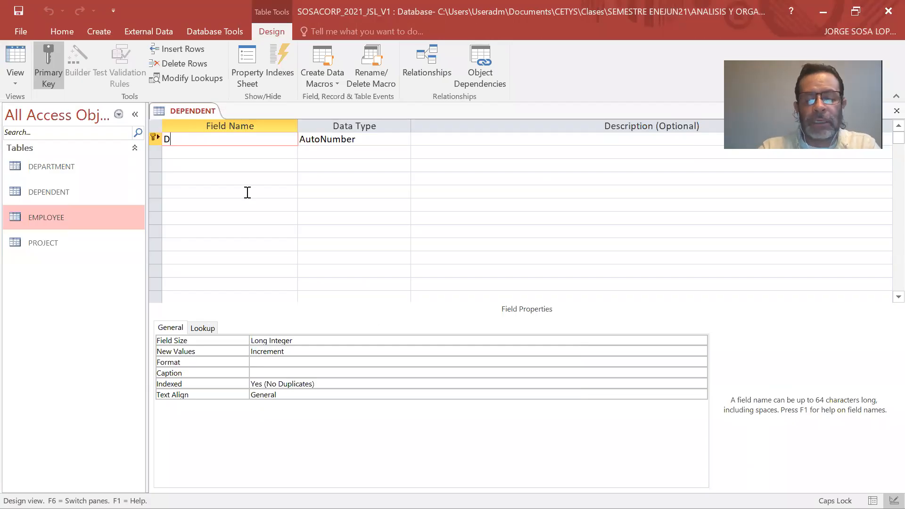
pyautogui.write('EP_ID')
pyautogui.press('Tab')
pyautogui.press('Tab')
pyautogui.write('DEPEND')
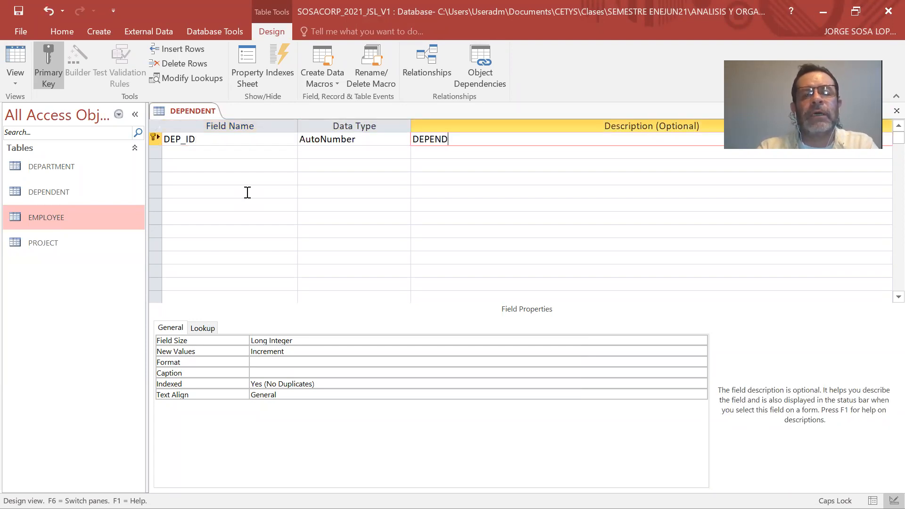
pyautogui.write('ENT')
pyautogui.press('BackSpace')
pyautogui.write('ND')
pyautogui.press('BackSpace')
pyautogui.write('T ID')
pyautogui.press('Tab')
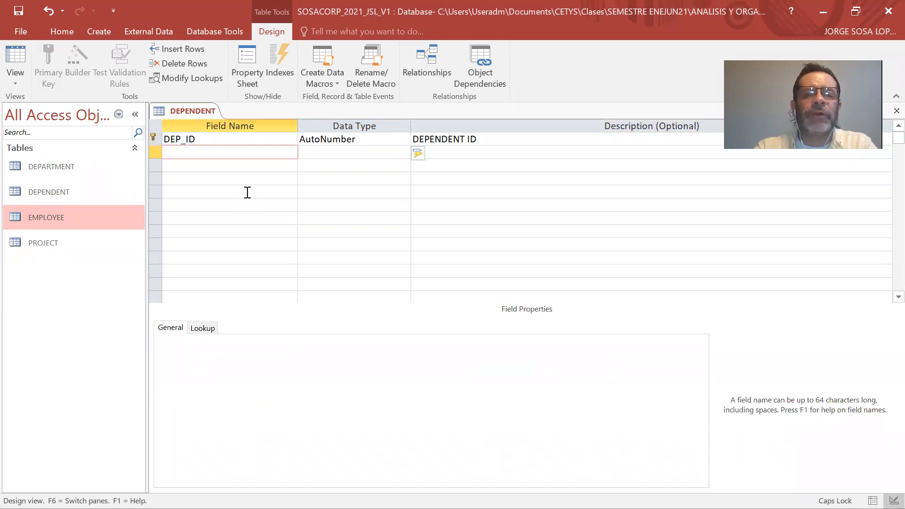
# - Add a Short Text field DEP_NAME with the description DEPENDENT NAME, following the relational model slide
pyautogui.hotkey('alt', 'Tab')
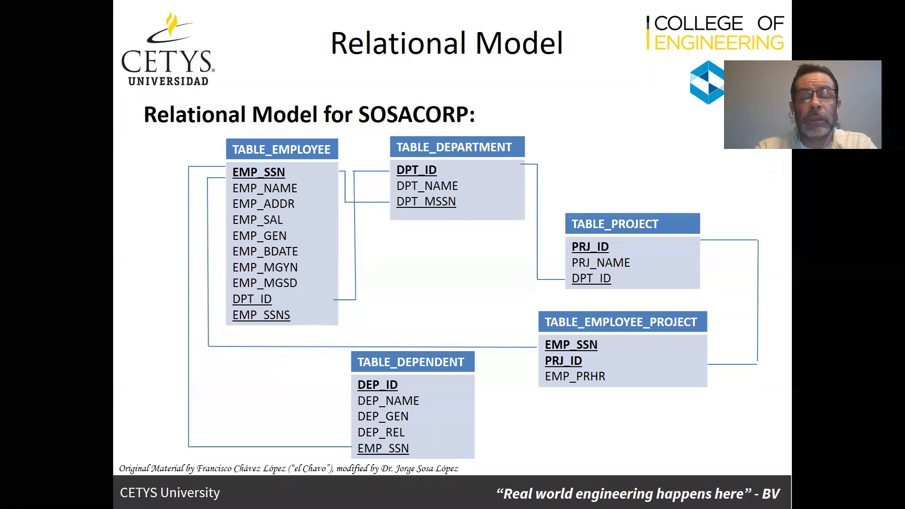
pyautogui.hotkey('alt', 'Tab')
pyautogui.write('DEP_NAME')
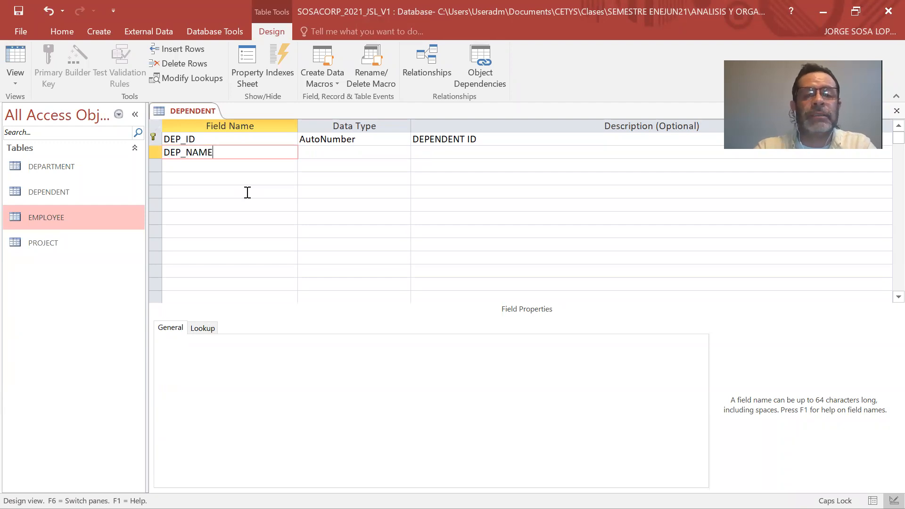
pyautogui.press('Tab')
pyautogui.press('Tab')
pyautogui.write('DEPENDENT NA')
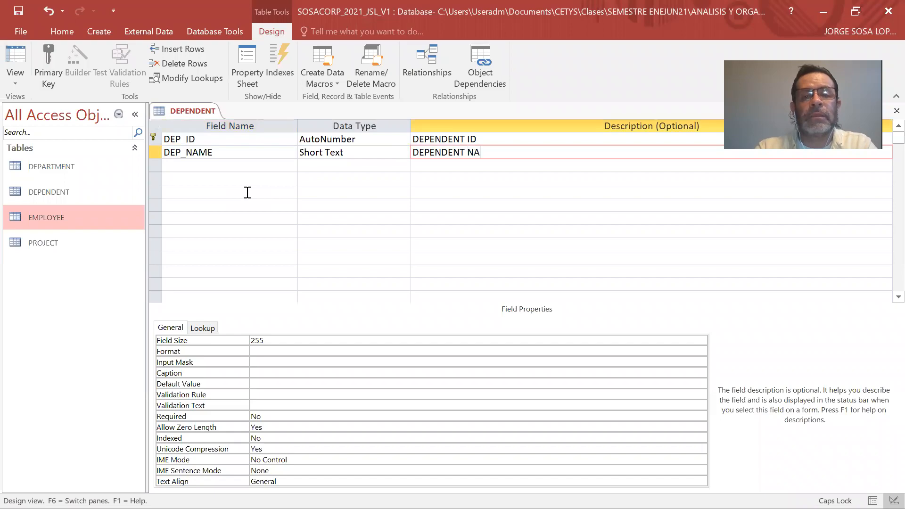
pyautogui.write('ME')
pyautogui.press('Tab')
# - Following the relational model slide, add a DEP_GEN field and start the Lookup Wizard for it with typed-in values
pyautogui.hotkey('alt', 'Tab')
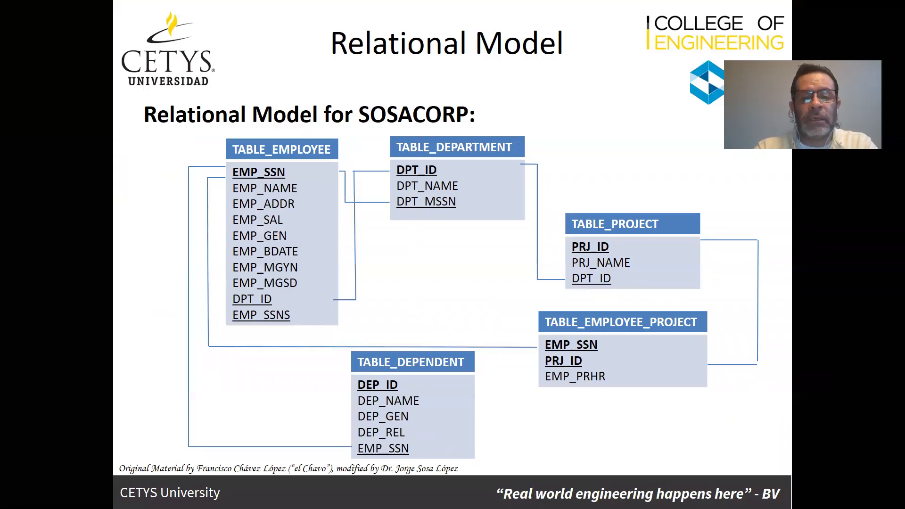
pyautogui.hotkey('alt', 'Tab')
pyautogui.write('DEP_GEN')
pyautogui.press('Tab')
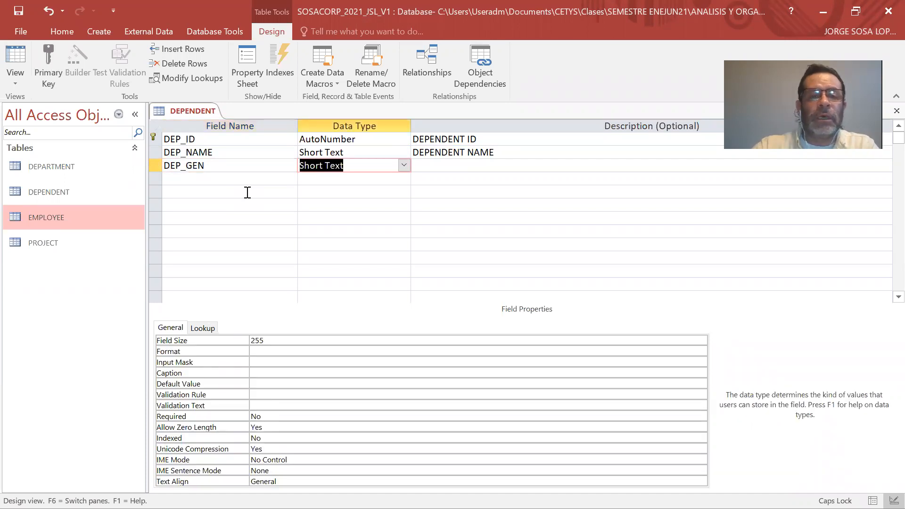
pyautogui.click(404, 165)
pyautogui.click(359, 317)
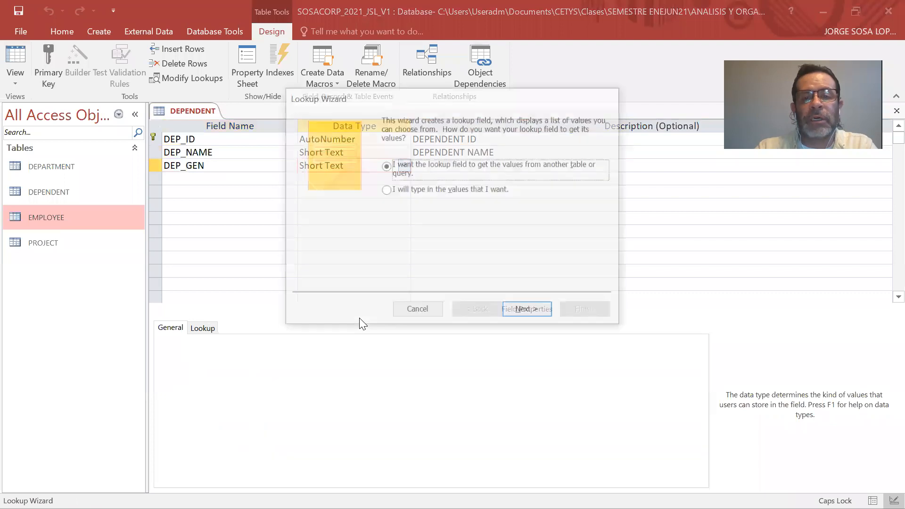
pyautogui.click(422, 191)
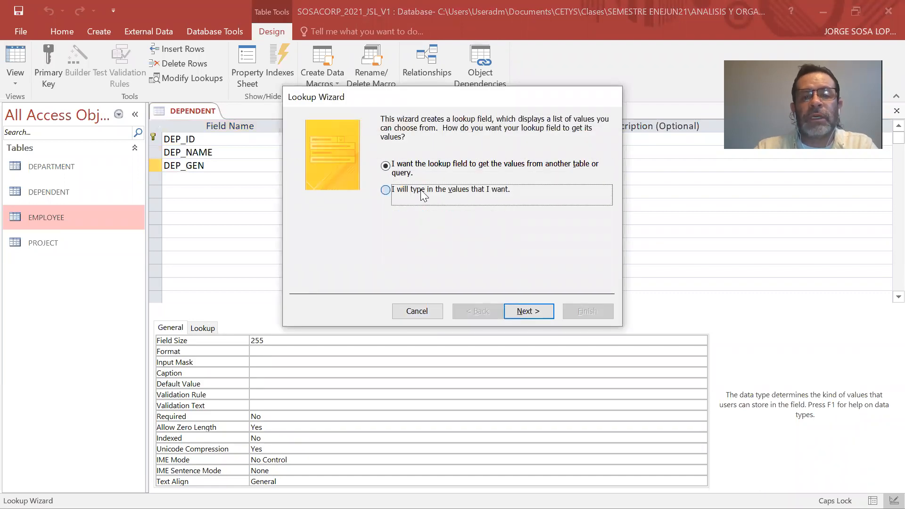
pyautogui.click(536, 310)
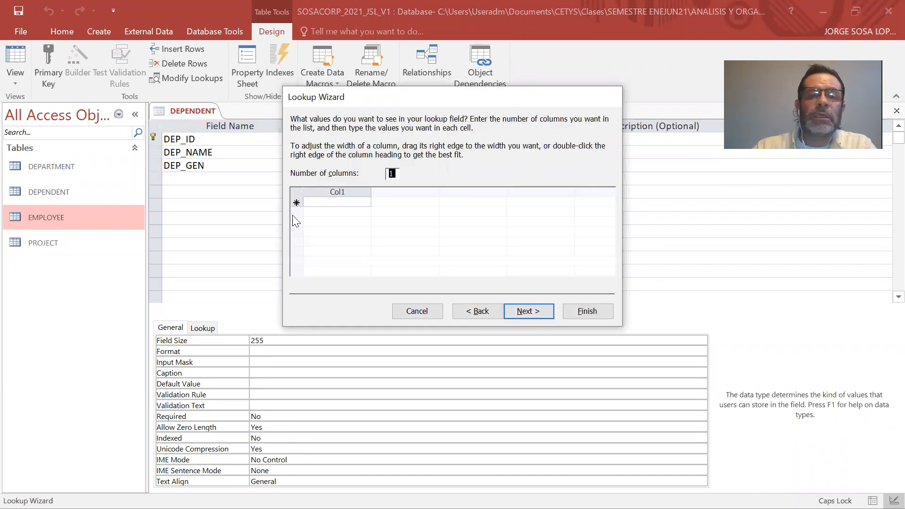
# - Enter MALE, FEMALE, TRANSGENDER MALE and TRANSGENDER FEMALE as the first lookup values for DEP_GEN
pyautogui.click(328, 203)
pyautogui.write('MALE')
pyautogui.press('Return')
pyautogui.write('FEMALE')
pyautogui.write('TR')
pyautogui.press('BackSpace')
pyautogui.press('BackSpace')
pyautogui.press('Return')
pyautogui.write('TRA')
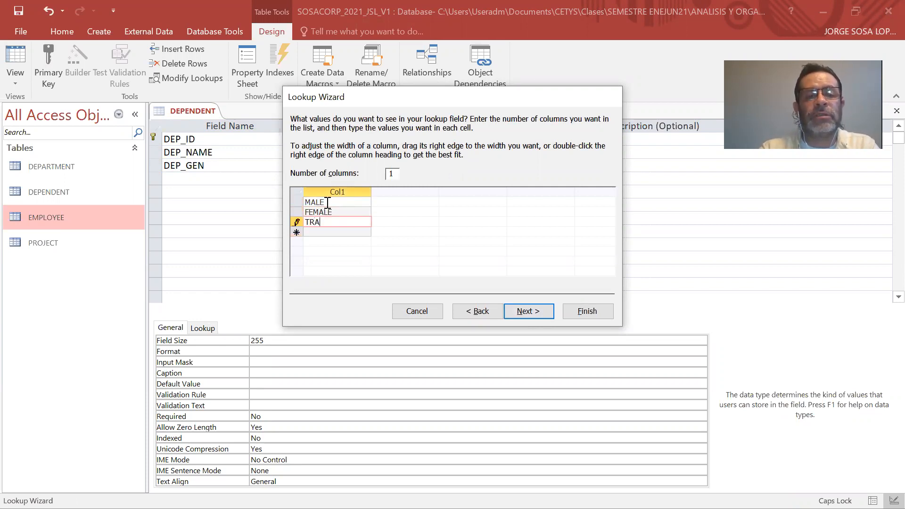
pyautogui.write('NSGENDER ')
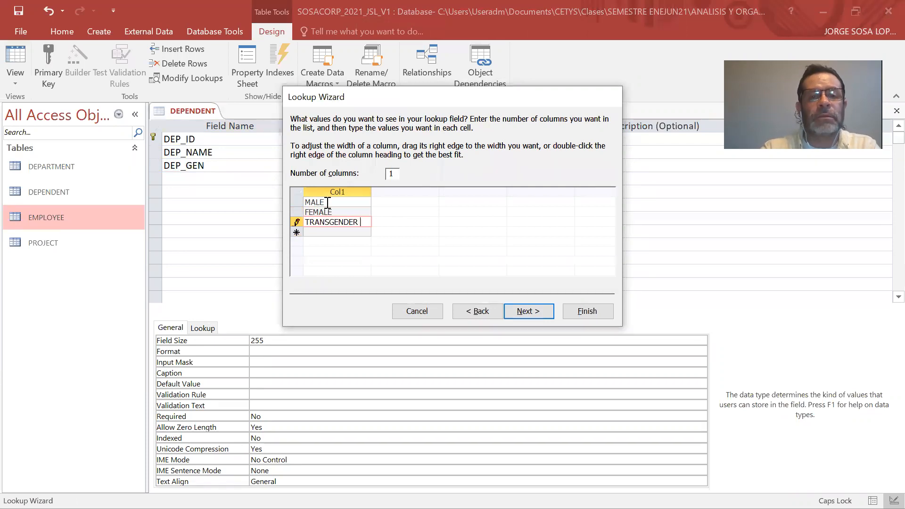
pyautogui.write('MALE')
pyautogui.press('Return')
pyautogui.write('TRAN')
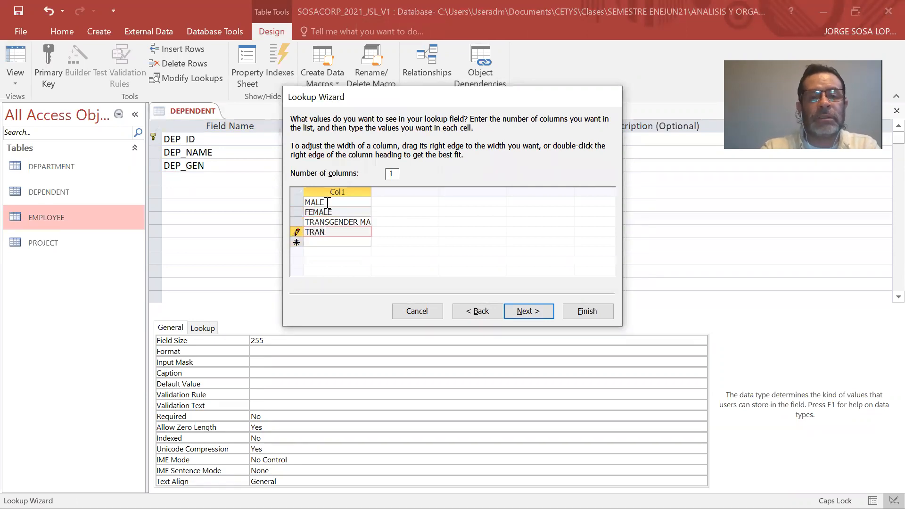
pyautogui.write('SGENDER FEMALE')
pyautogui.press('Return')
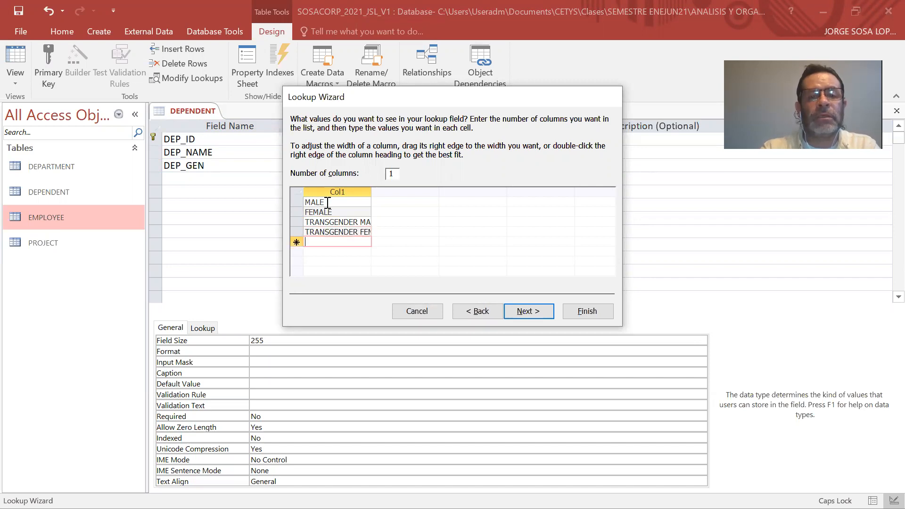
# - Add NONCONFORMANT and OTHER to the DEP_GEN lookup values
pyautogui.write('NOCNO')
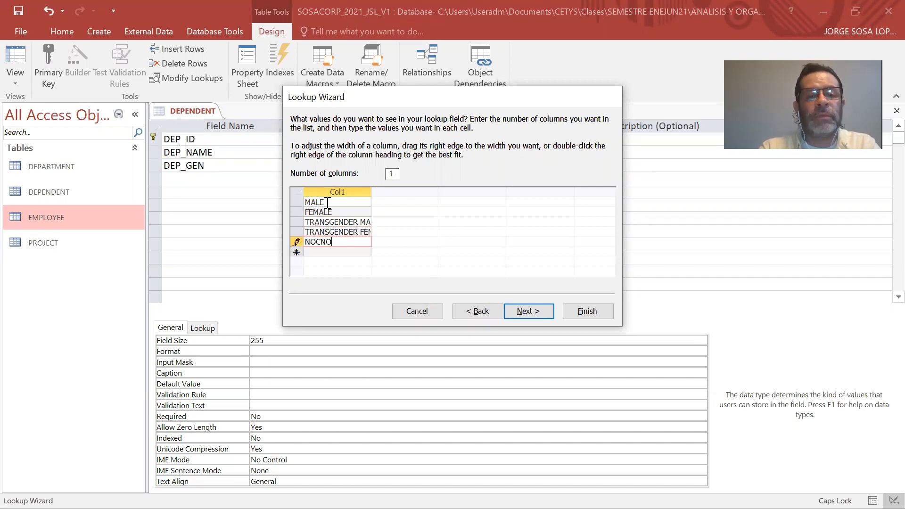
pyautogui.press('BackSpace')
pyautogui.press('BackSpace')
pyautogui.write('NCONFOMR')
pyautogui.press('BackSpace')
pyautogui.press('BackSpace')
pyautogui.write('RMANT')
pyautogui.press('Return')
pyautogui.write('OTHER')
pyautogui.press('Return')
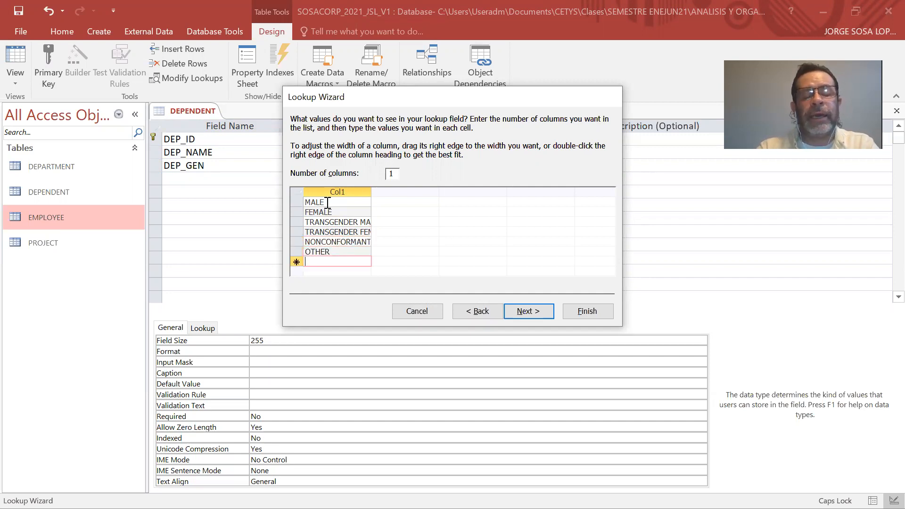
# - Add PREFER NOT TO RESPOND as the last lookup value for DEP_GEN
pyautogui.write('PREFER NOT TO')
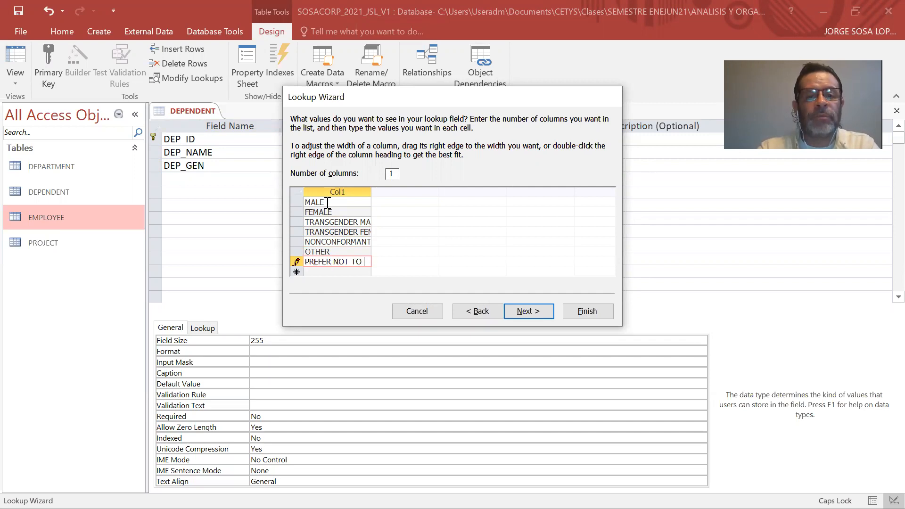
pyautogui.write('INDICATE')
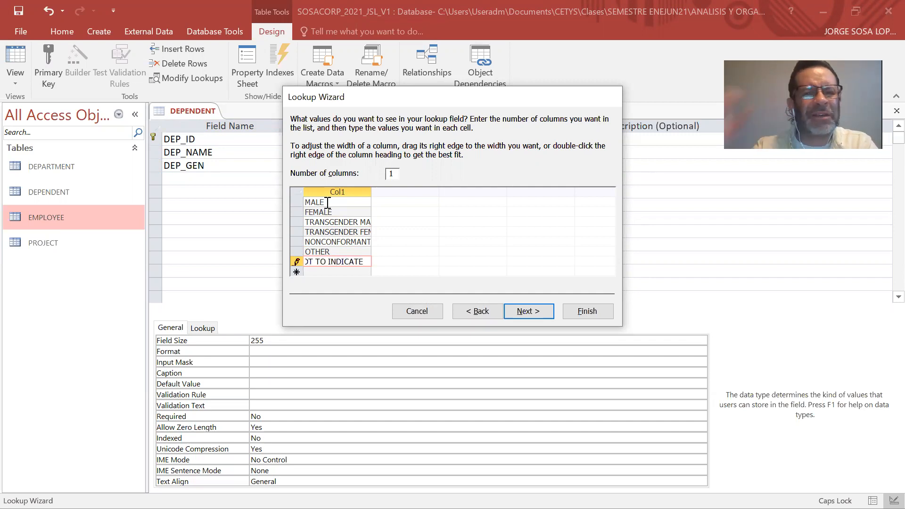
pyautogui.click(538, 308)
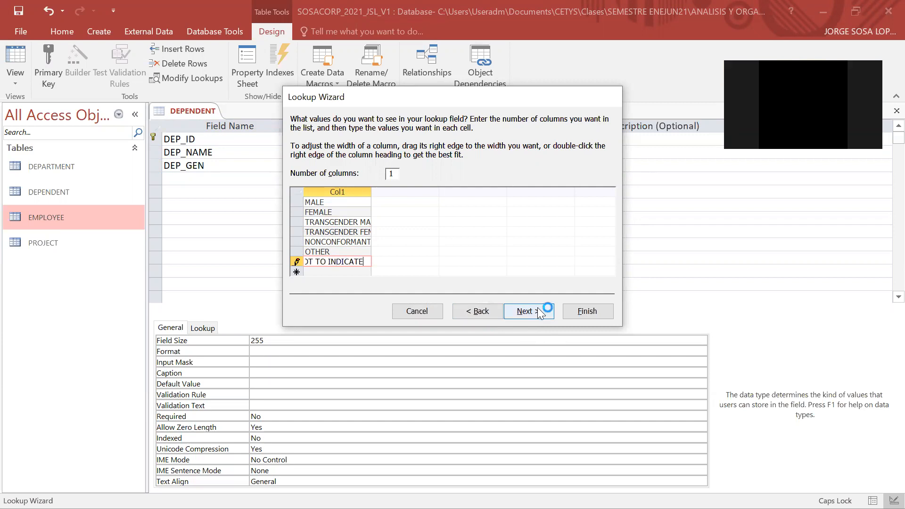
pyautogui.press('BackSpace')
pyautogui.press('BackSpace')
pyautogui.press('BackSpace')
pyautogui.press('BackSpace')
pyautogui.press('BackSpace')
pyautogui.press('BackSpace')
pyautogui.press('BackSpace')
pyautogui.press('BackSpace')
pyautogui.write('RESPOND')
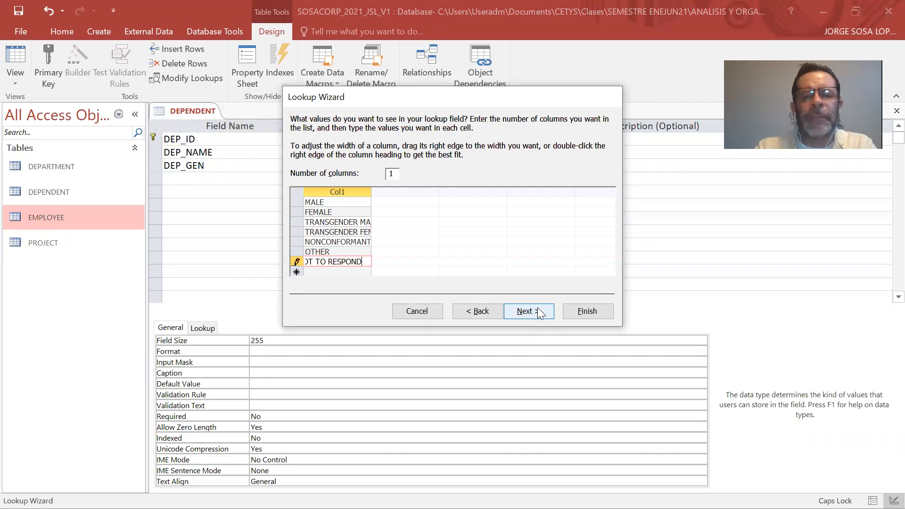
# - Keep DEP_GEN as the lookup label, limit entries to the list and finish the wizard
pyautogui.click(537, 309)
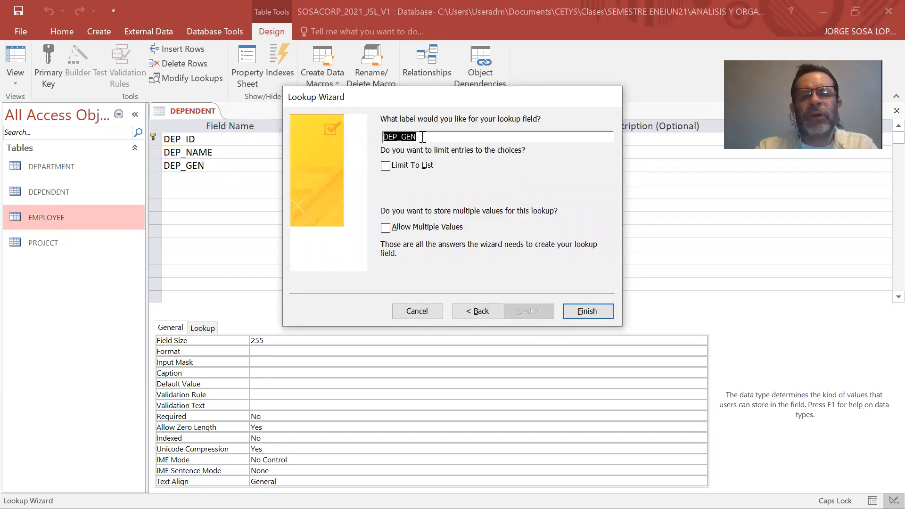
pyautogui.click(386, 166)
pyautogui.click(580, 313)
# - Describe the DEP_GEN field as DEPENDENT GENDER
pyautogui.click(443, 165)
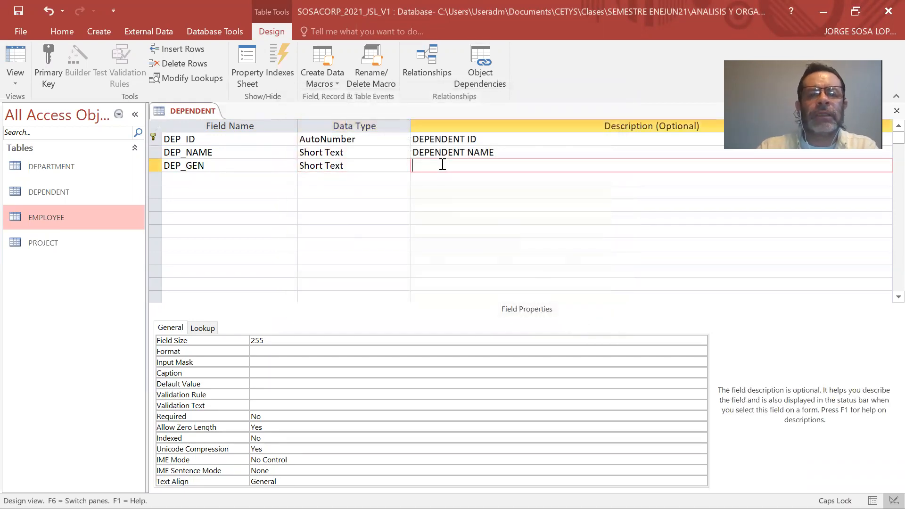
pyautogui.write('DE')
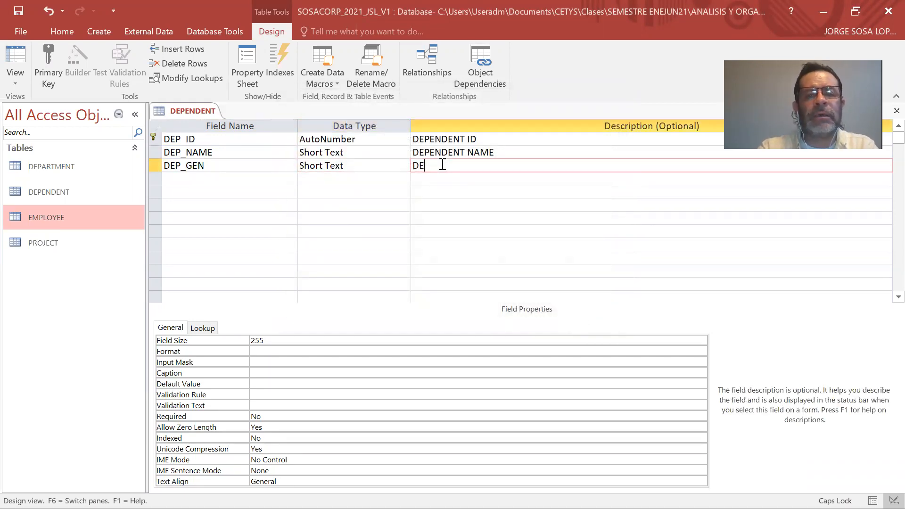
pyautogui.write('PENDENT GE')
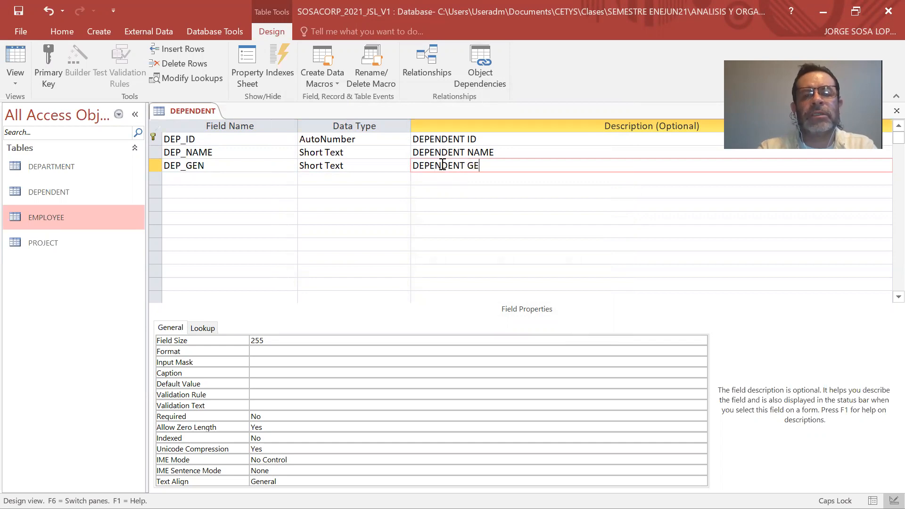
pyautogui.write('NDER')
# - Check the relational model slide and name the field below DEP_GEN DEP_REL
pyautogui.hotkey('alt', 'Tab')
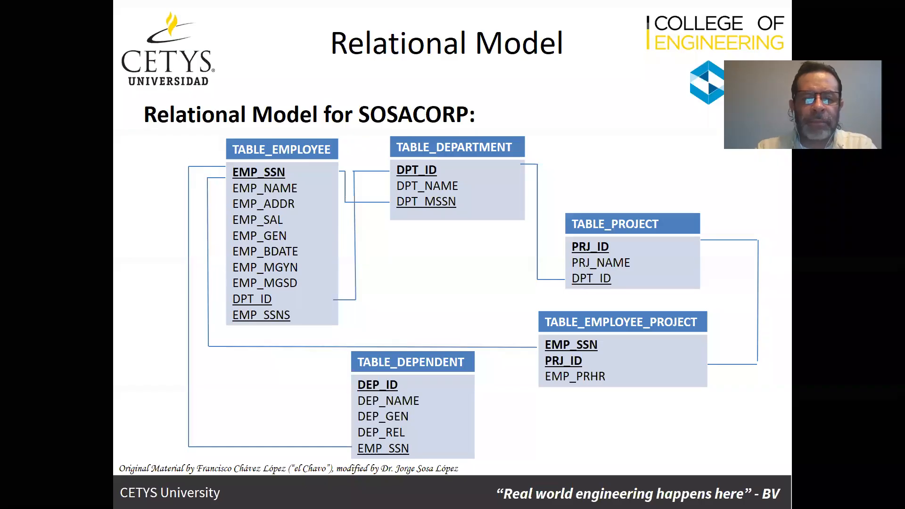
pyautogui.hotkey('alt', 'Tab')
pyautogui.press('Return')
pyautogui.write('DEPEND')
pyautogui.press('BackSpace')
pyautogui.press('BackSpace')
pyautogui.press('BackSpace')
pyautogui.write('_RELA')
pyautogui.press('BackSpace')
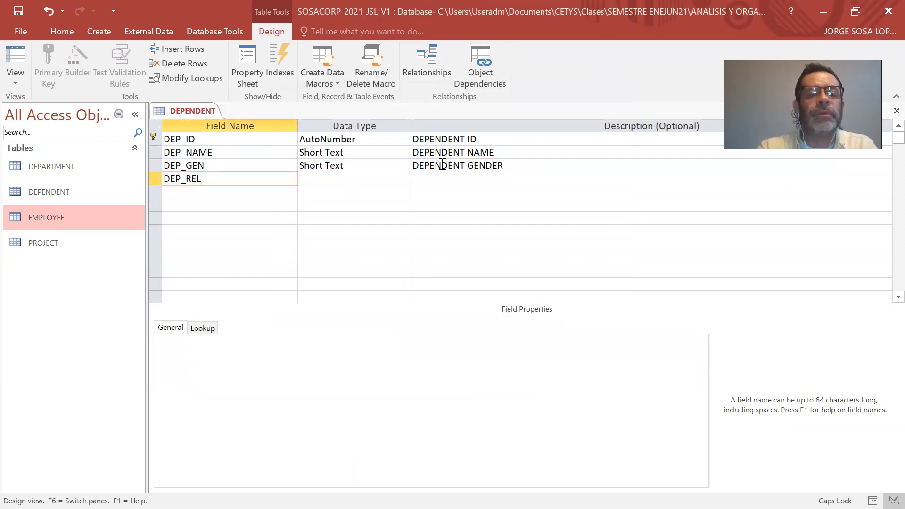
# - Start the Lookup Wizard for DEP_REL and choose to type in the lookup values
pyautogui.press('Tab')
pyautogui.click(404, 178)
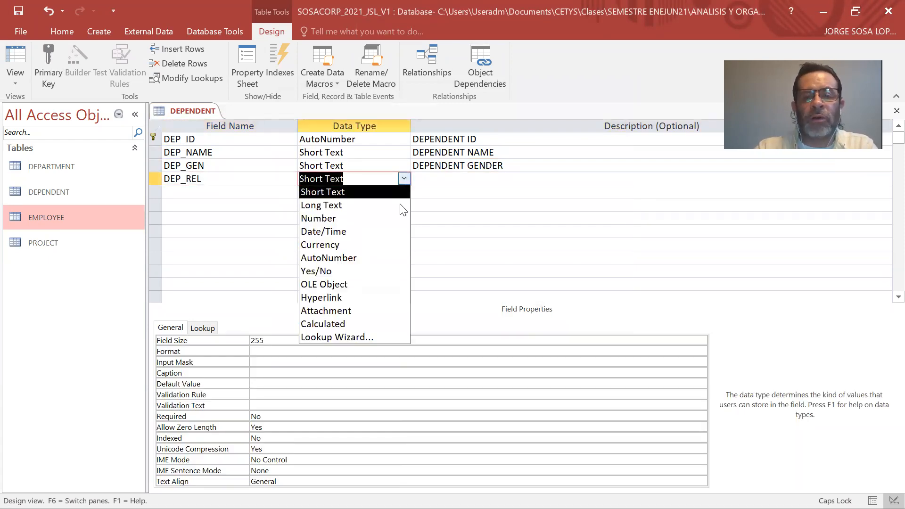
pyautogui.click(351, 337)
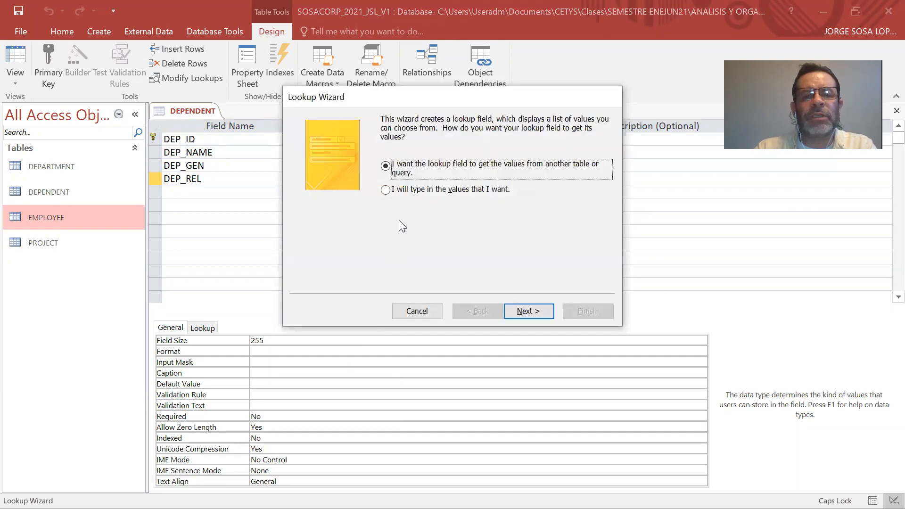
pyautogui.click(461, 193)
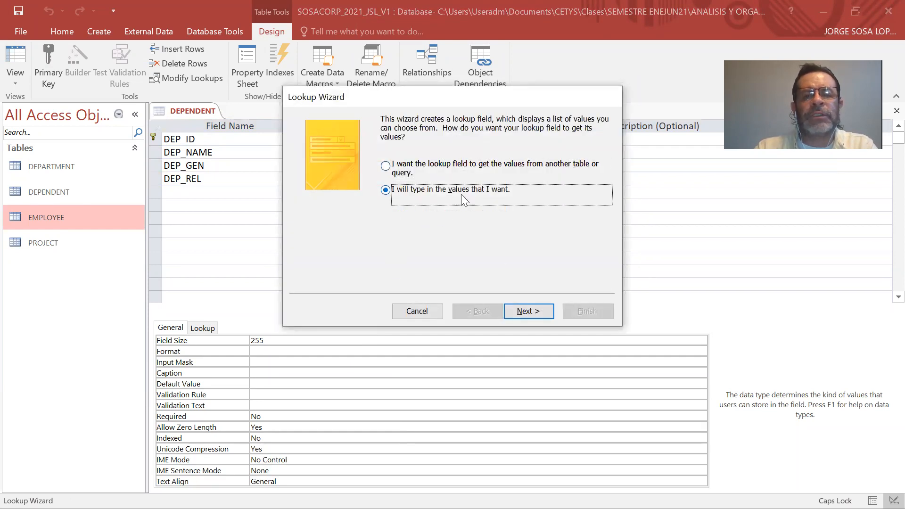
pyautogui.click(526, 314)
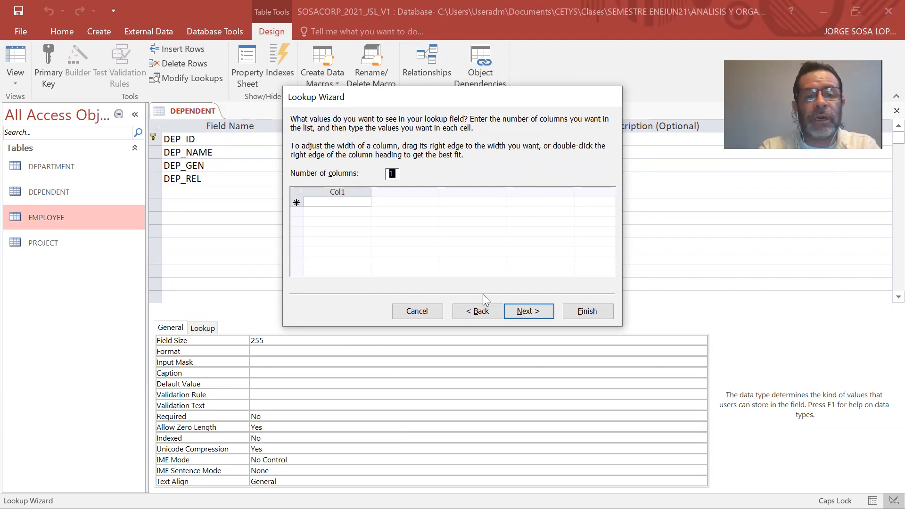
# - Enter CHILD, PARENT and SPOUSE as the lookup values for DEP_REL
pyautogui.click(352, 203)
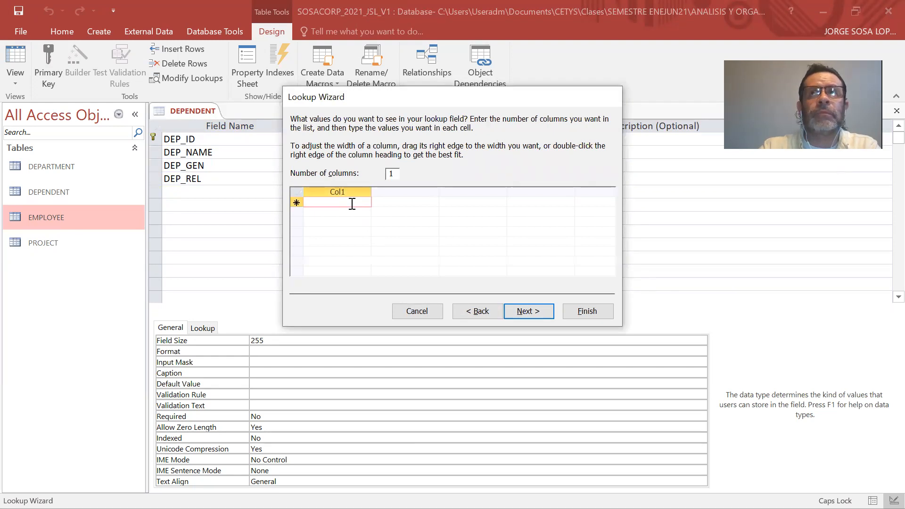
pyautogui.write('CHILD')
pyautogui.click(347, 212)
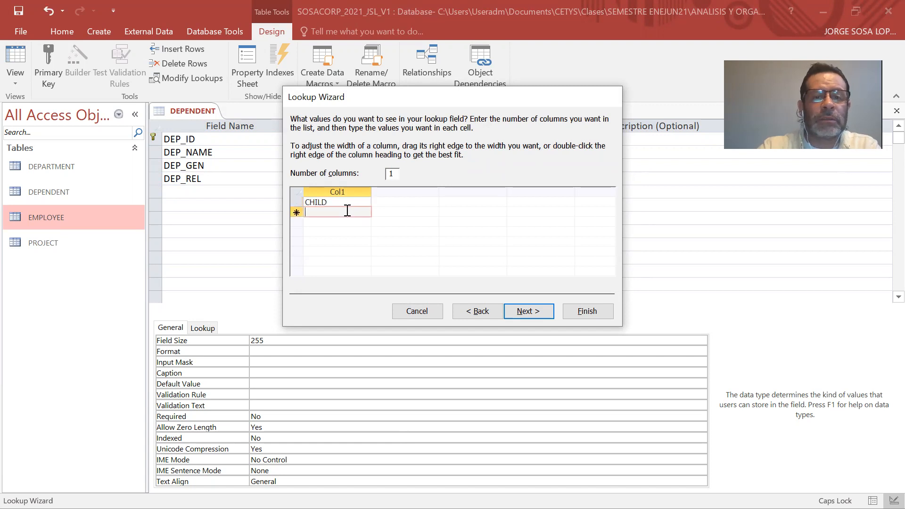
pyautogui.write('PARENT')
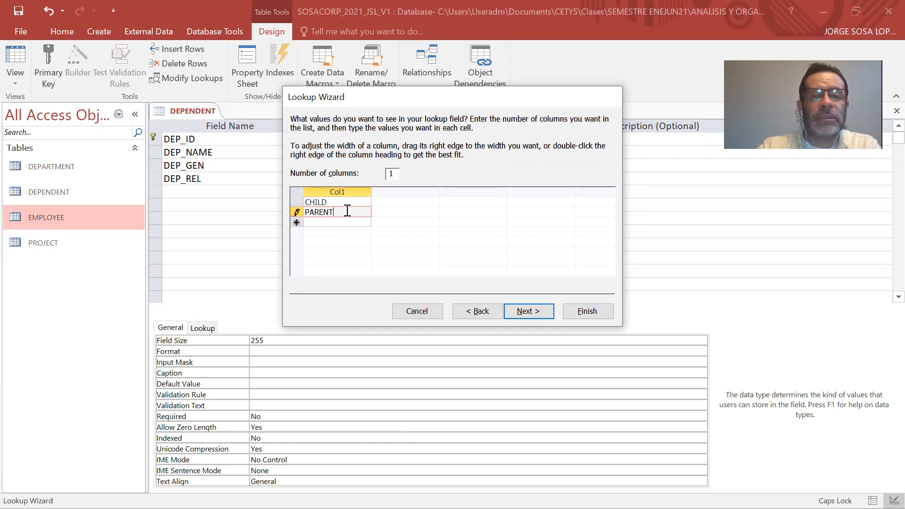
pyautogui.click(341, 223)
pyautogui.write('SPOUSE')
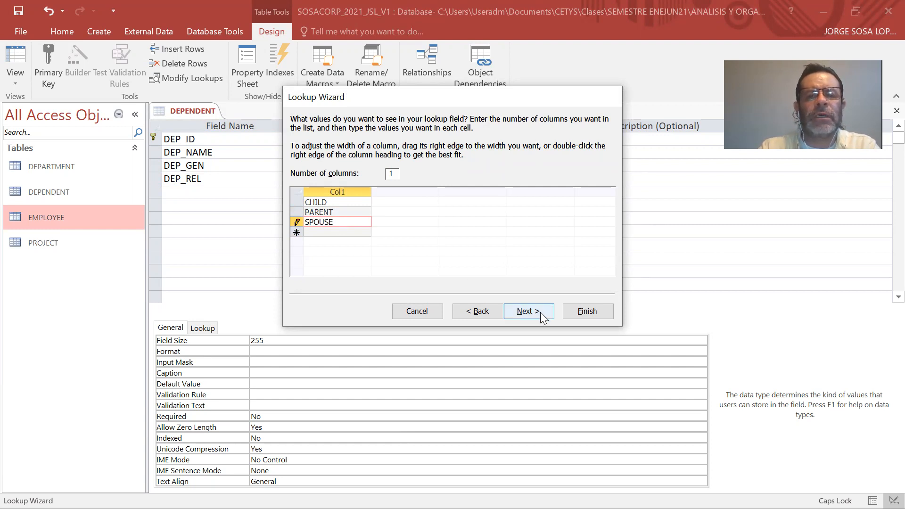
# - Keep DEP_REL as the lookup label, limit its entries to the list and finish the wizard
pyautogui.click(541, 312)
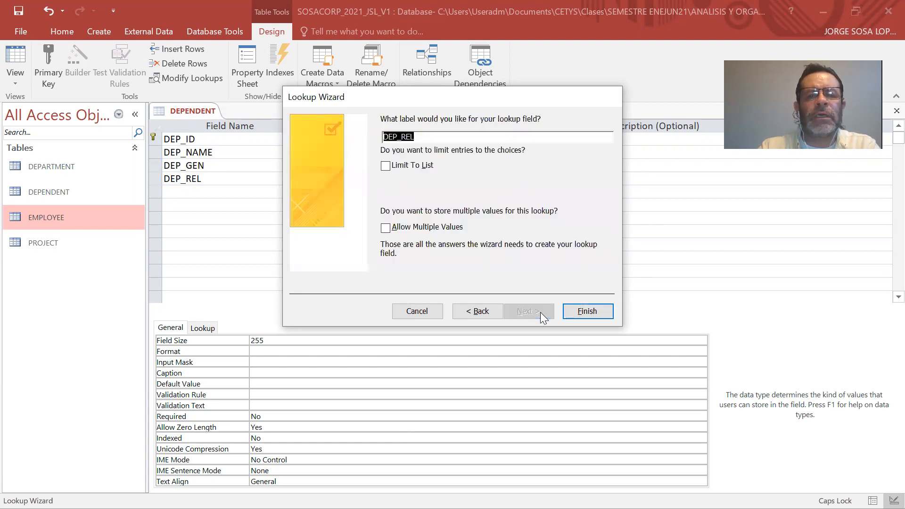
pyautogui.click(385, 165)
pyautogui.click(584, 310)
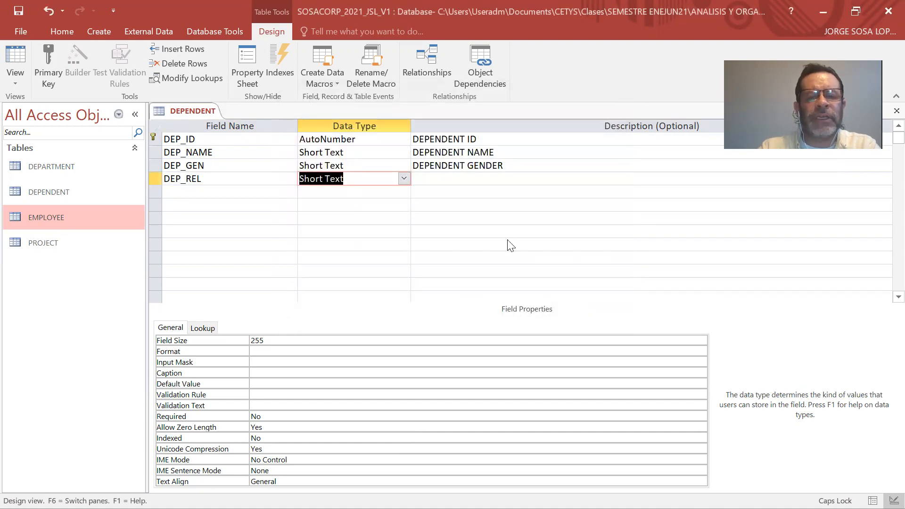
pyautogui.hotkey('alt', 'Tab')
pyautogui.hotkey('alt', 'Tab')
pyautogui.click(274, 196)
pyautogui.write('EMP')
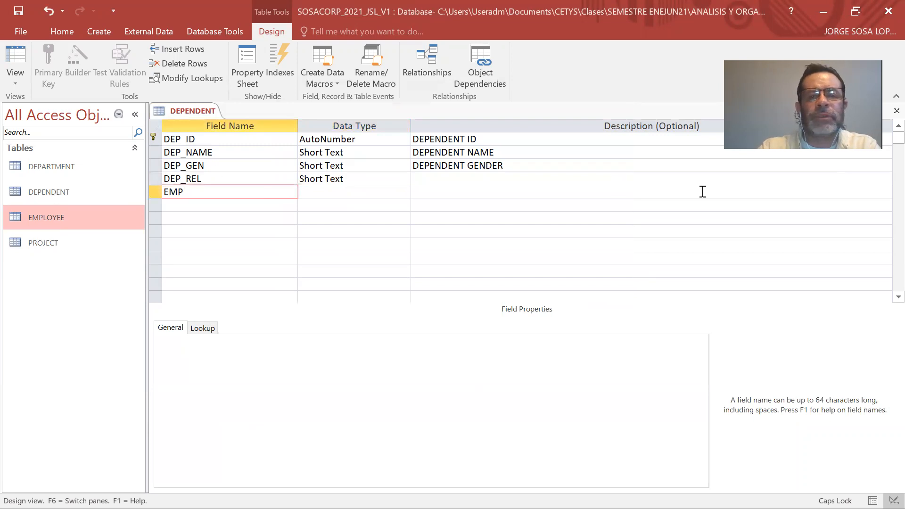
# - Describe the DEP_REL field as DEPENDENT RELATIONSHIP
pyautogui.click(555, 179)
pyautogui.write('DEPENDE')
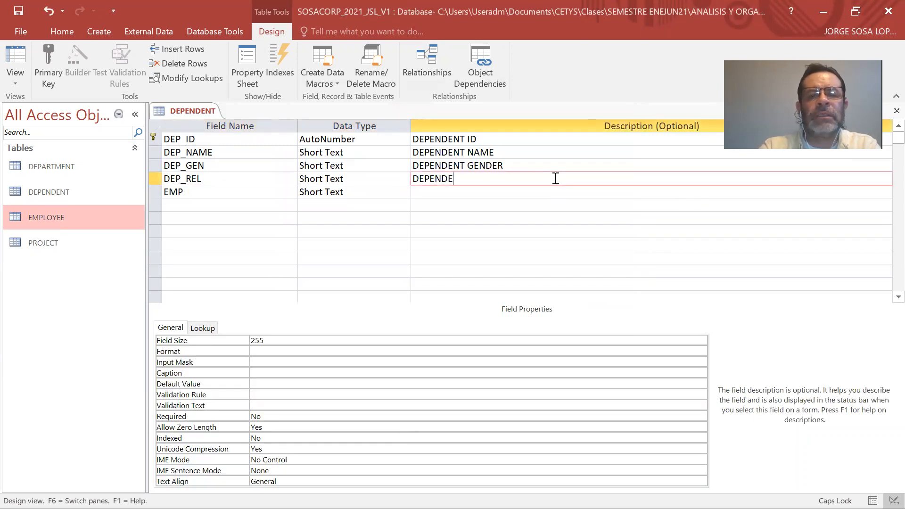
pyautogui.write('NT RELATIONSHIP')
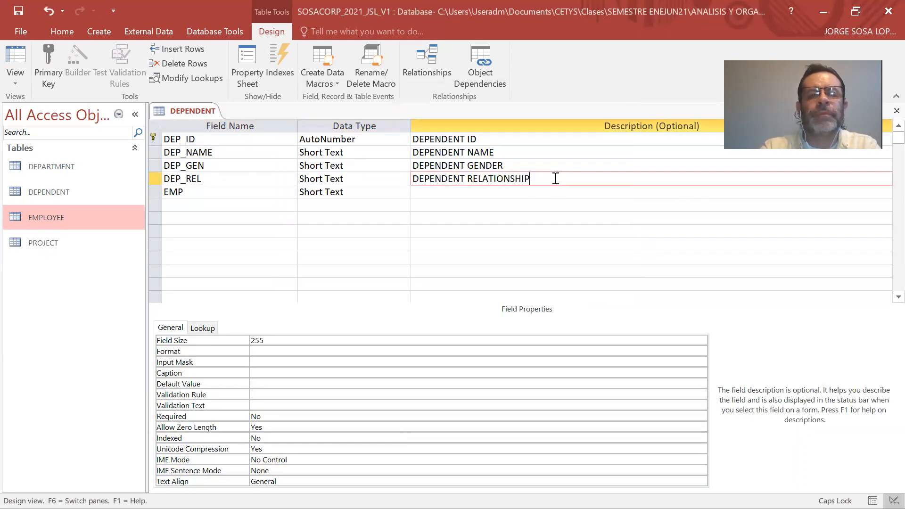
# - Name the fifth field of the DEPENDENT table EMP_SSN and set its data type to Number
pyautogui.press('Return')
pyautogui.write('DEP')
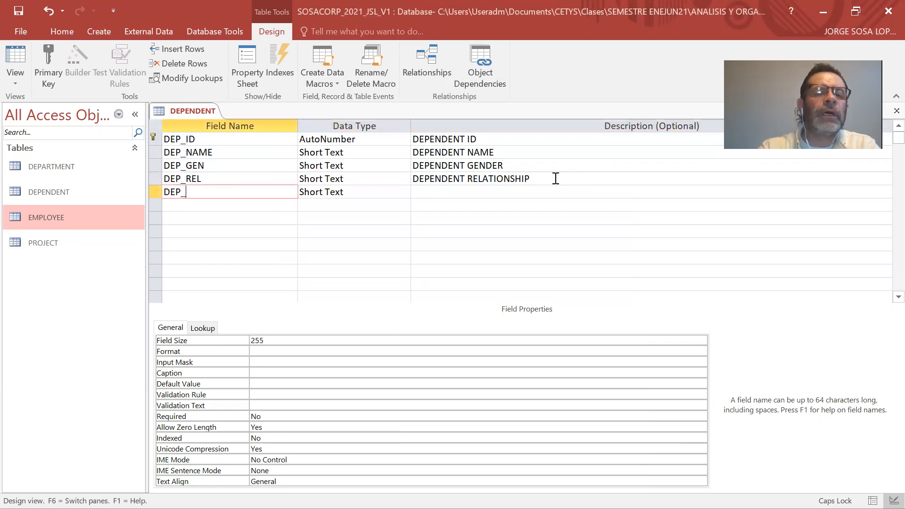
pyautogui.write('_')
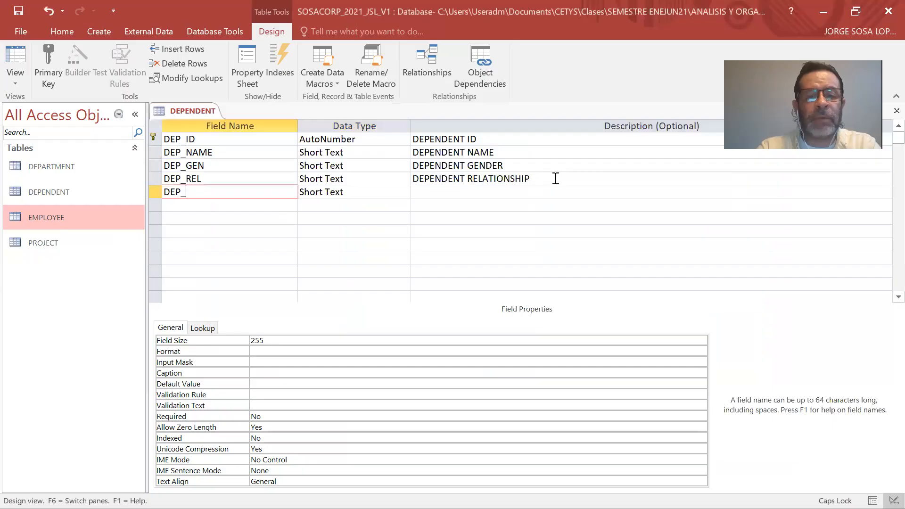
pyautogui.press('BackSpace')
pyautogui.press('BackSpace')
pyautogui.press('BackSpace')
pyautogui.press('BackSpace')
pyautogui.write('EMP_SSN')
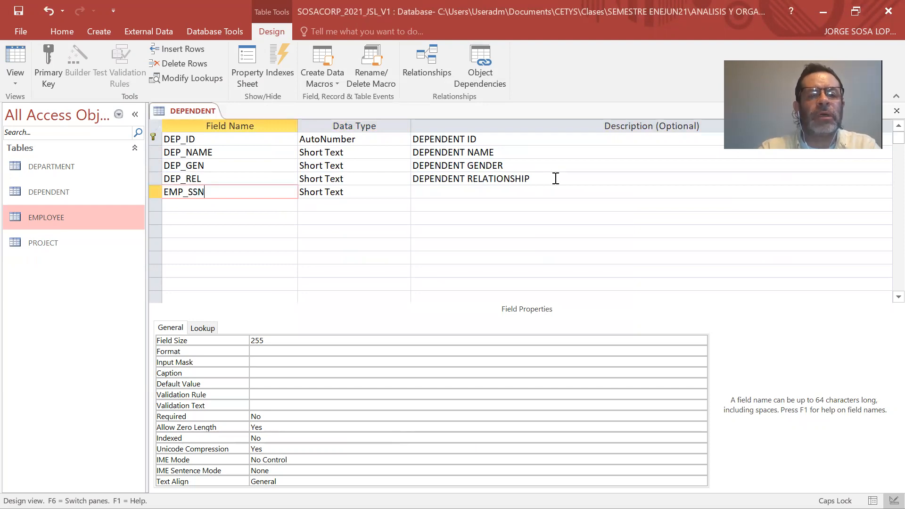
pyautogui.press('Return')
pyautogui.write('Number')
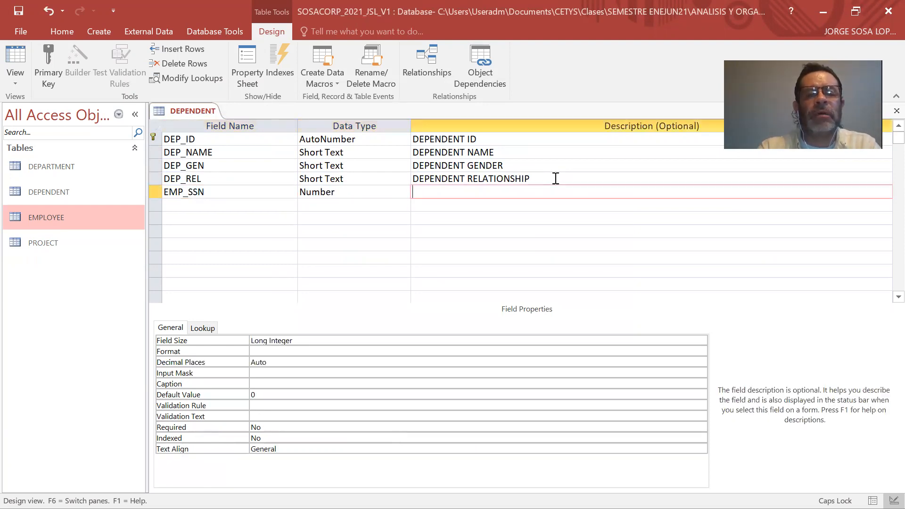
pyautogui.press('Return')
pyautogui.write('EMPL')
pyautogui.press('BackSpace')
pyautogui.press('BackSpace')
pyautogui.press('BackSpace')
pyautogui.press('BackSpace')
pyautogui.write('D')
pyautogui.press('BackSpace')
pyautogui.write('EM')
pyautogui.press('BackSpace')
pyautogui.press('BackSpace')
pyautogui.write('DEPENDENT')
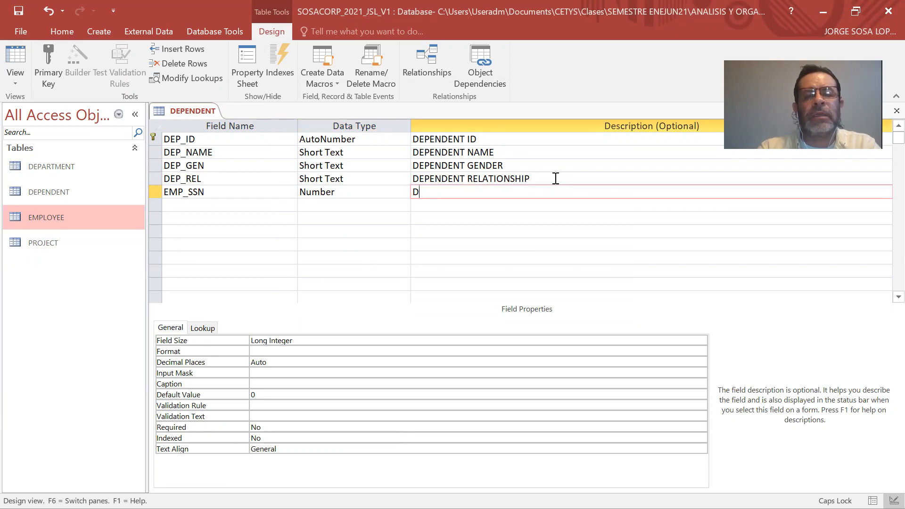
pyautogui.press('BackSpace')
pyautogui.press('BackSpace')
pyautogui.press('BackSpace')
pyautogui.press('BackSpace')
pyautogui.press('BackSpace')
pyautogui.press('BackSpace')
pyautogui.press('BackSpace')
pyautogui.press('BackSpace')
pyautogui.press('BackSpace')
# - Describe the EMP_SSN field as EMPLOYEE ASSOCIATED WITH DEPENDANT SOCIAL SECURITY NUMBER
pyautogui.write('EMPLOYEE')
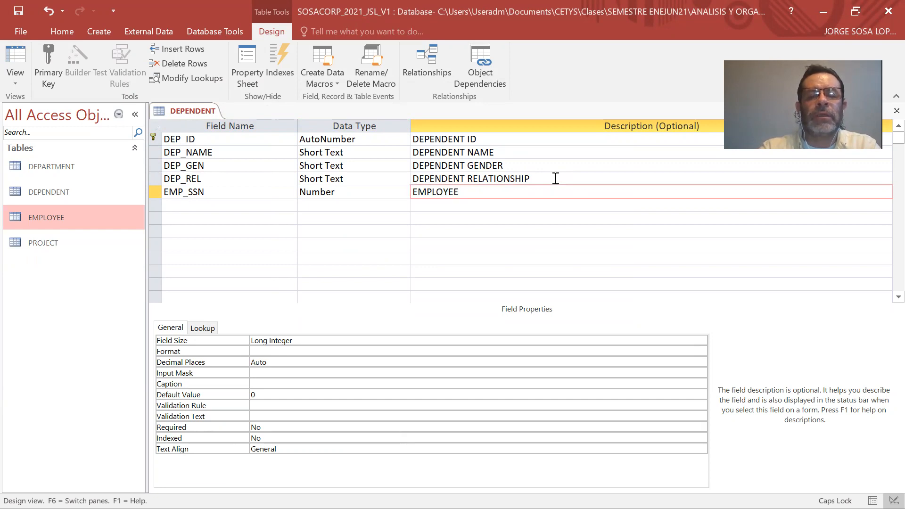
pyautogui.write(' DEPEND')
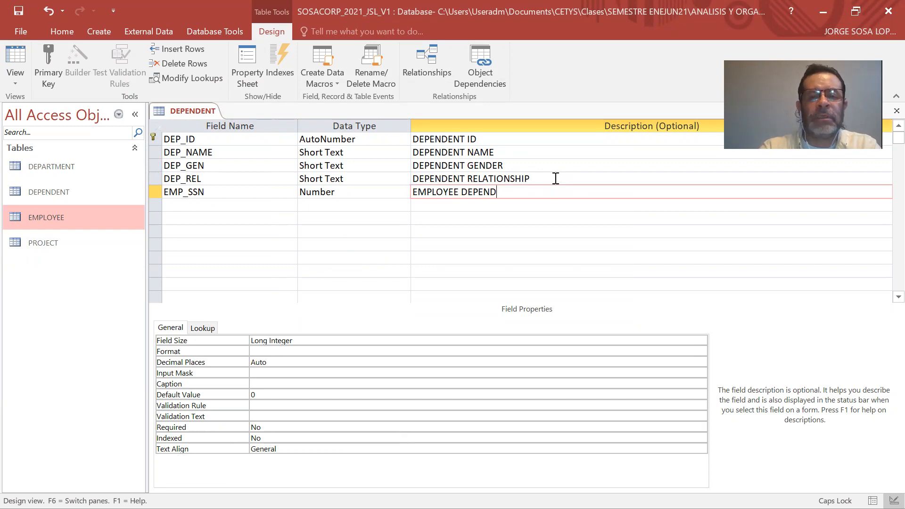
pyautogui.write('ANT')
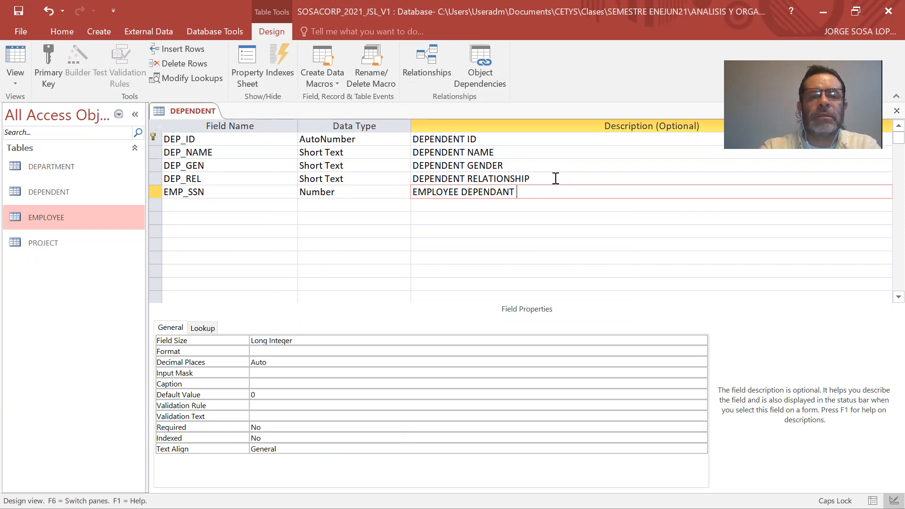
pyautogui.write(' SOCIAL S')
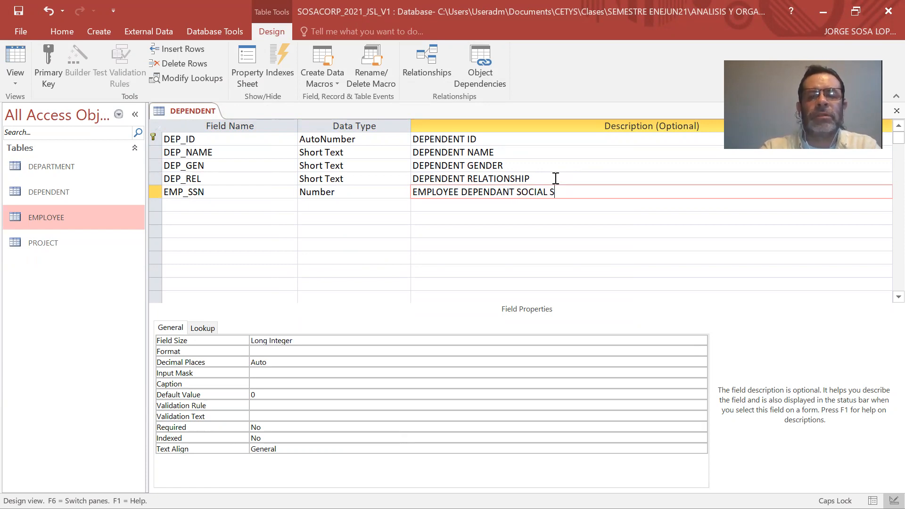
pyautogui.write('ECURITY NUMBER')
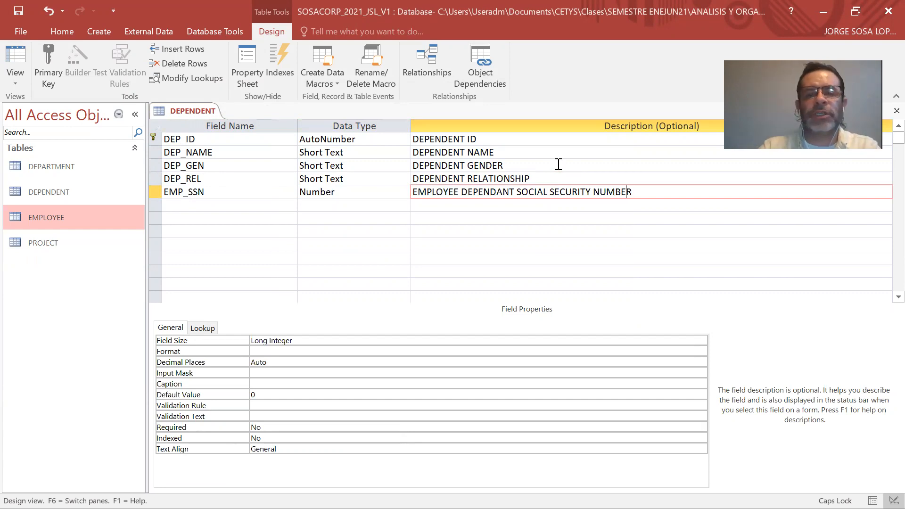
pyautogui.write('ASSOCIATED WITH')
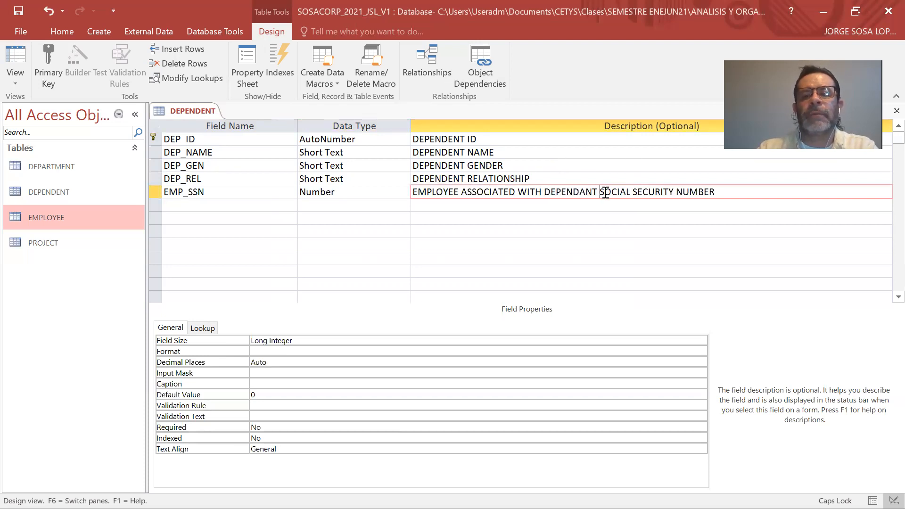
pyautogui.moveTo(602, 192); pyautogui.dragTo(727, 194)
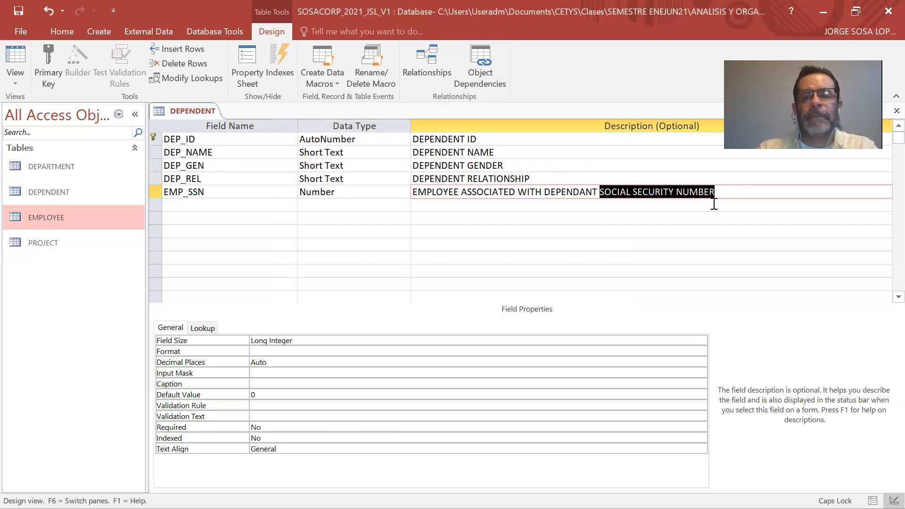
# - Save the DEPENDENT table's design and close the table
pyautogui.rightClick(196, 109)
pyautogui.click(214, 121)
pyautogui.rightClick(196, 110)
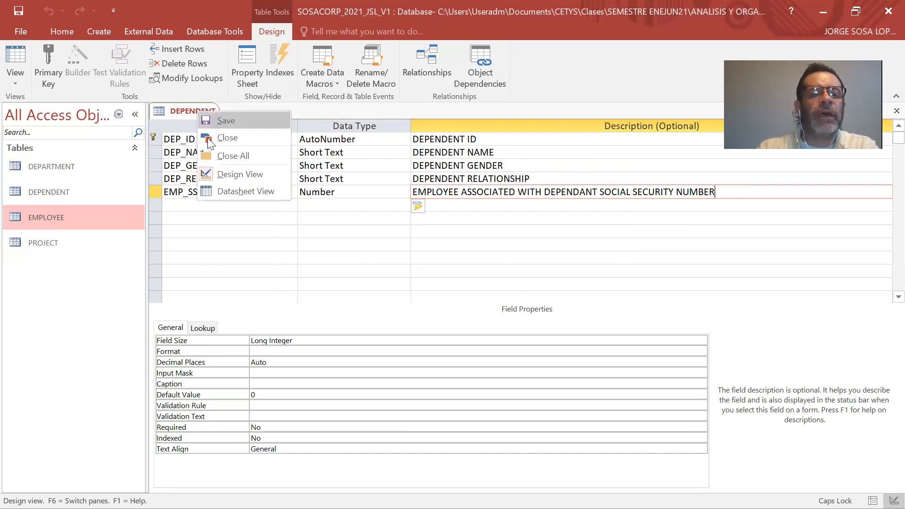
pyautogui.click(215, 137)
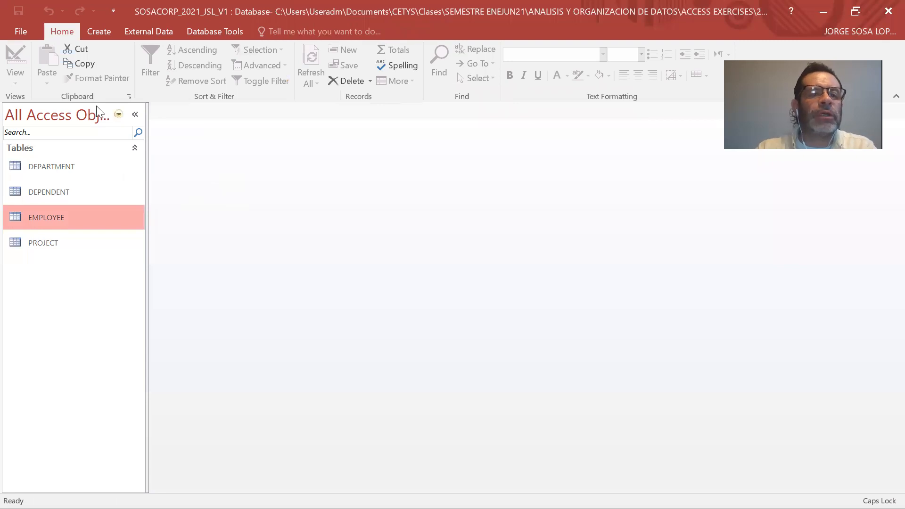
# - Create a new table, save it as EMPLOYEE_PROJECT and open it in Design View
pyautogui.click(107, 28)
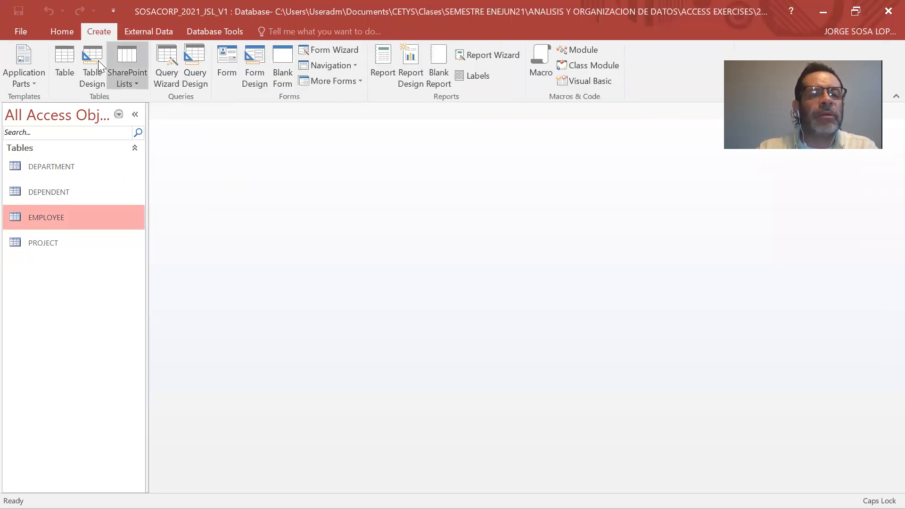
pyautogui.click(64, 60)
pyautogui.hotkey('alt', 'Tab')
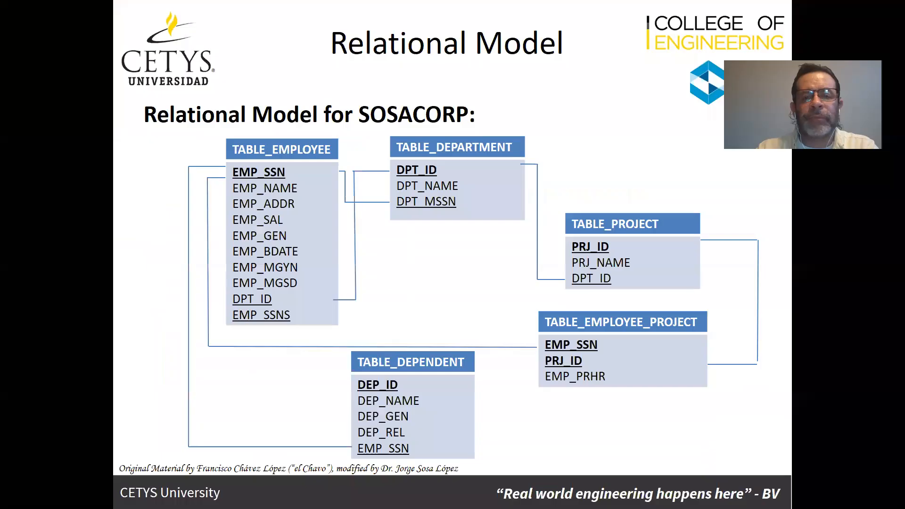
pyautogui.hotkey('alt', 'Tab')
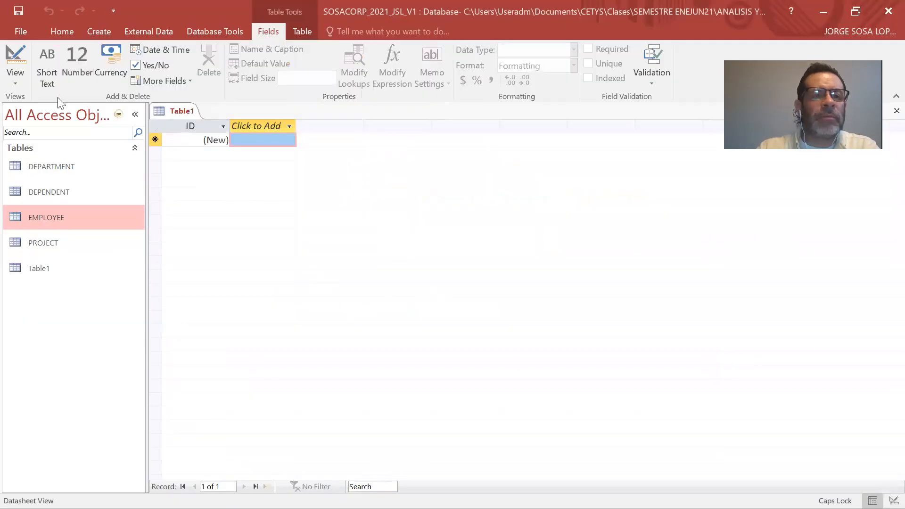
pyautogui.click(14, 81)
pyautogui.click(25, 130)
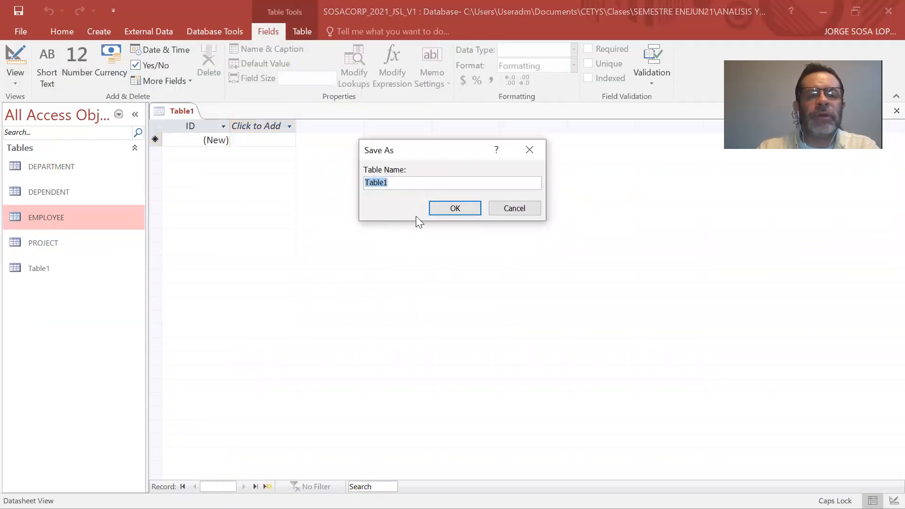
pyautogui.hotkey('alt', 'Tab')
pyautogui.hotkey('alt', 'Tab')
pyautogui.write('EMPL')
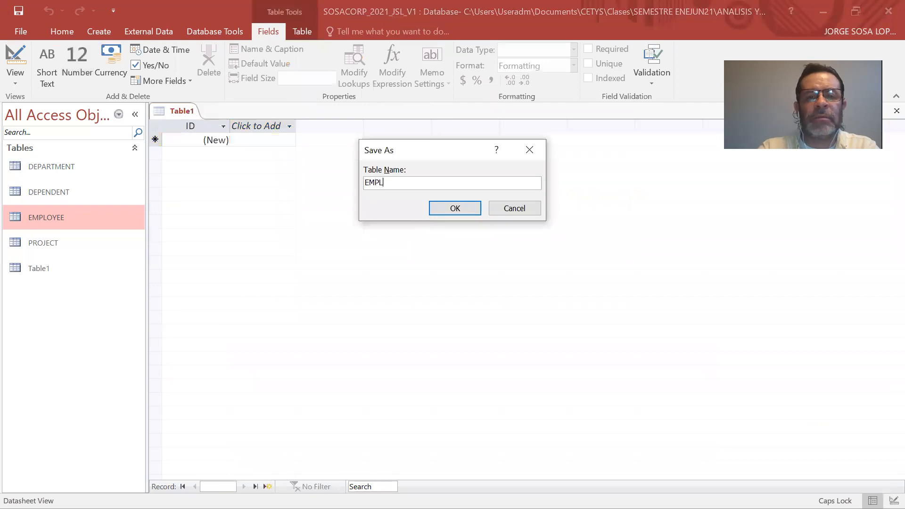
pyautogui.write('OYEE_PROJECT')
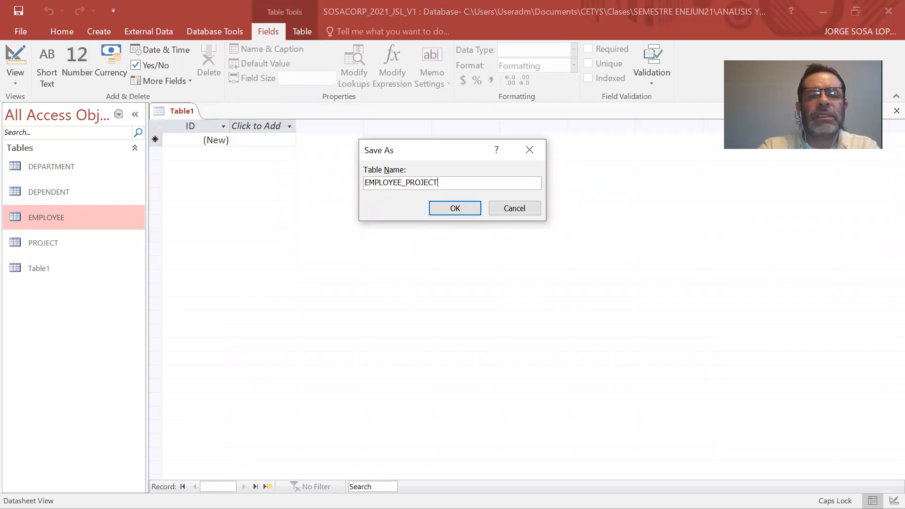
pyautogui.click(470, 203)
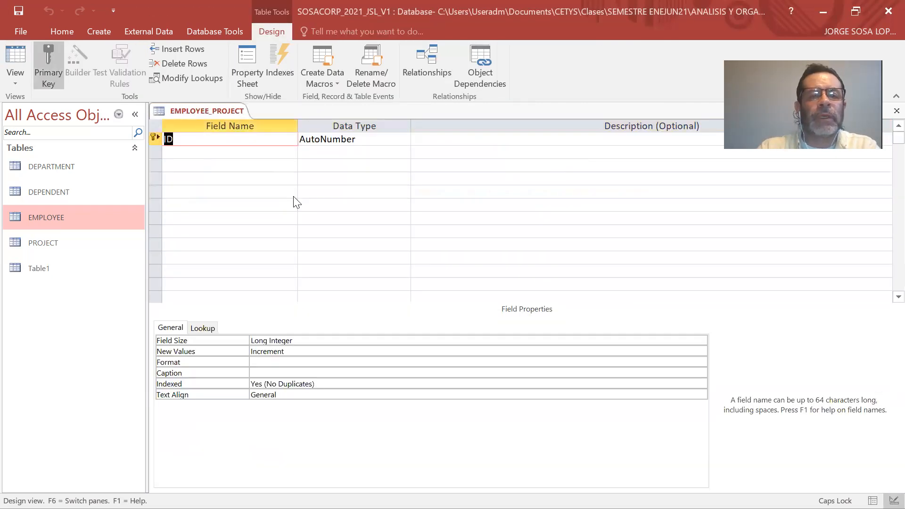
# - Rename the primary key field EMP_SSN following the relational model and set its data type to Number
pyautogui.hotkey('alt', 'Tab')
pyautogui.hotkey('alt', 'Tab')
pyautogui.write('EMP_SSN')
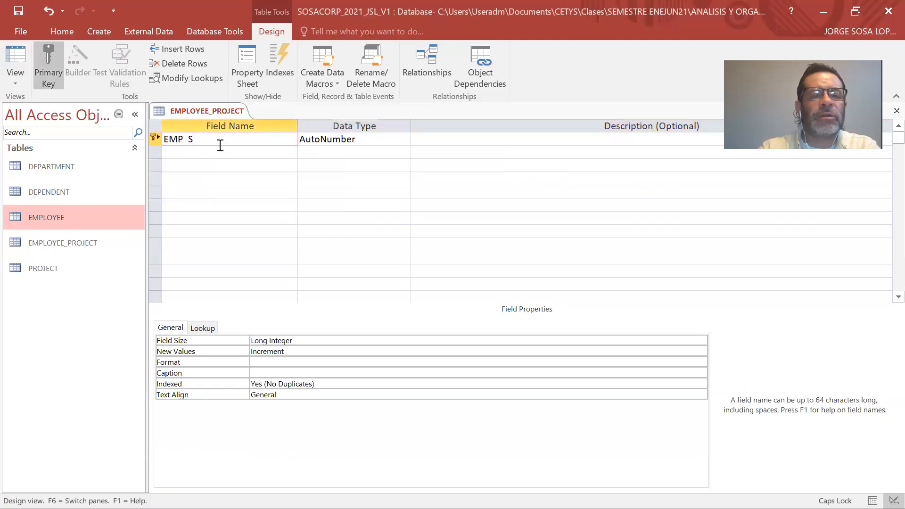
pyautogui.hotkey('alt', 'Tab')
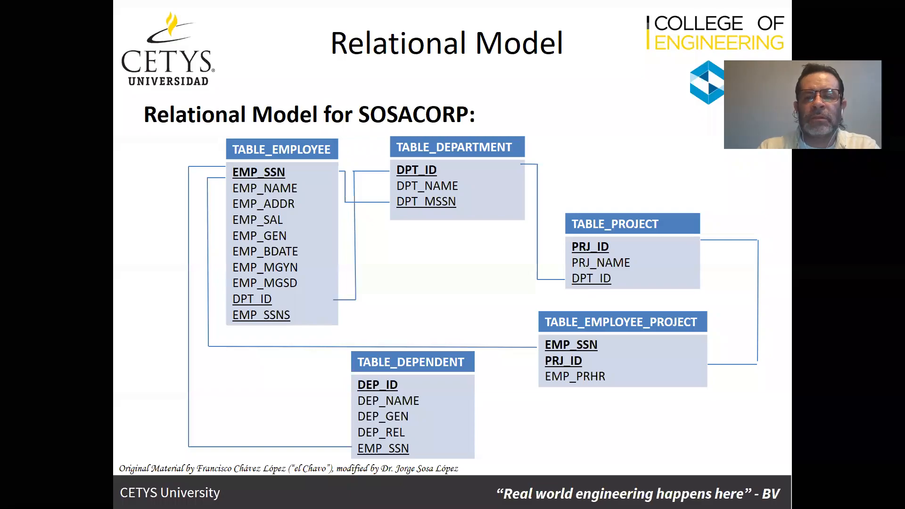
pyautogui.hotkey('alt', 'Tab')
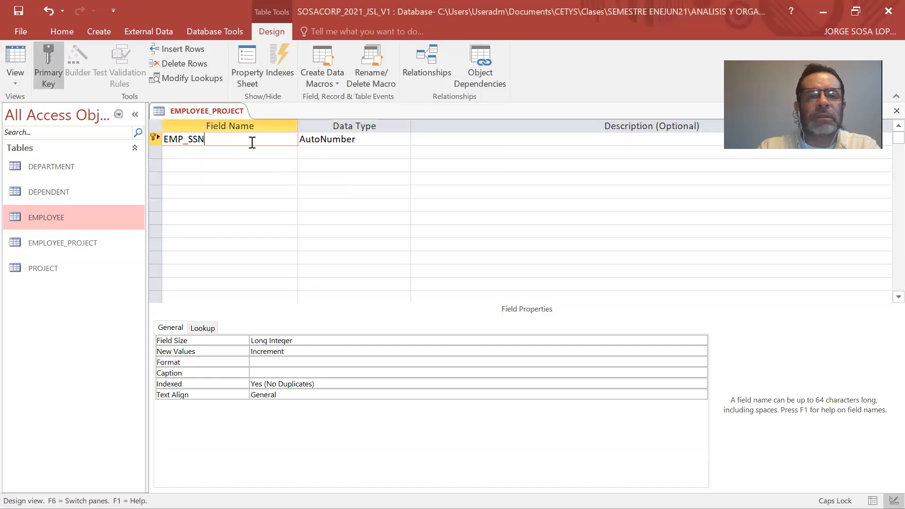
pyautogui.click(361, 139)
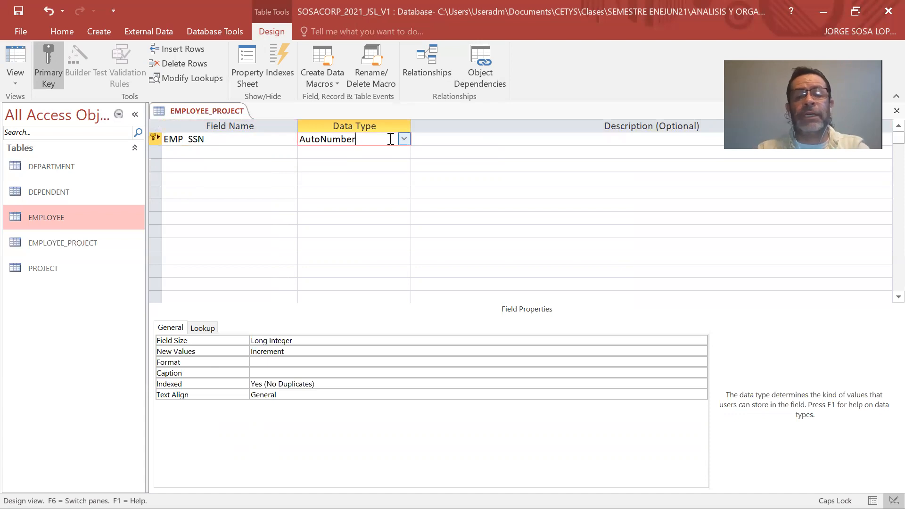
pyautogui.click(404, 139)
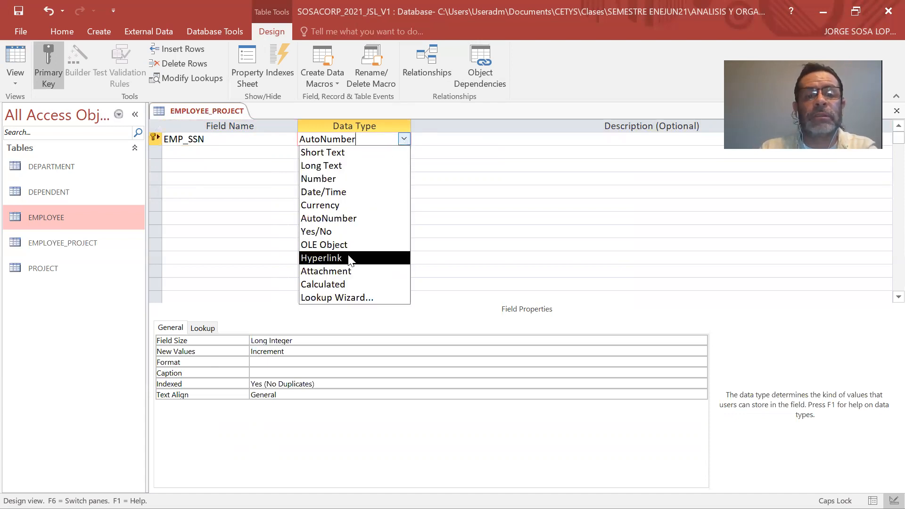
pyautogui.click(349, 179)
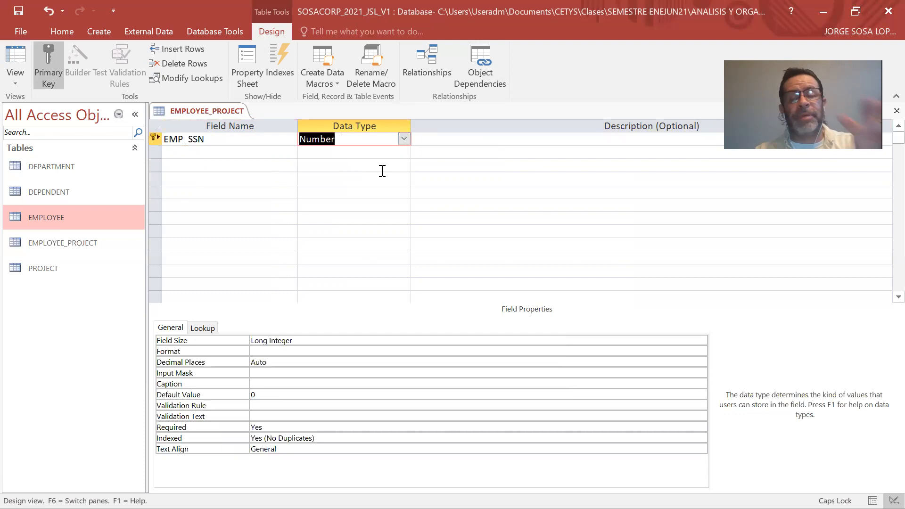
# - Describe the EMP_SSN field as EMPLOYEE SOCIAL SECURITY NUMBER
pyautogui.click(441, 148)
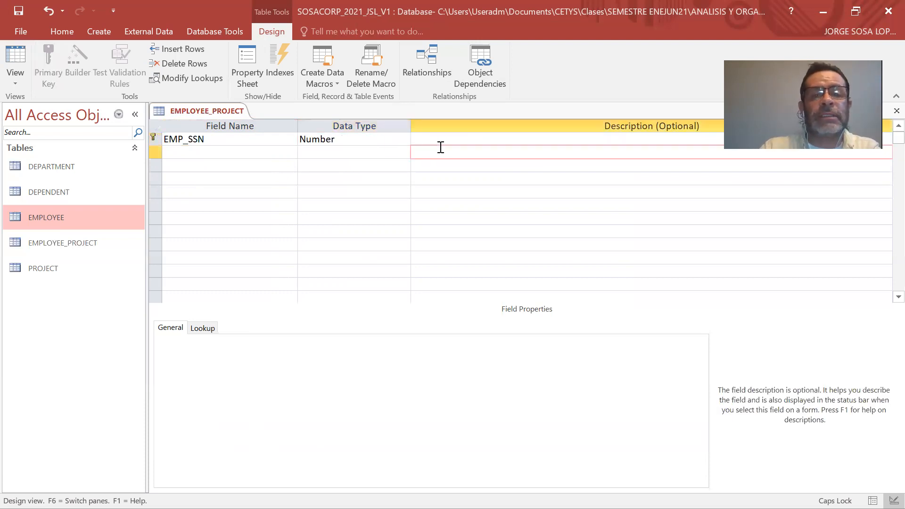
pyautogui.click(445, 135)
pyautogui.write('EMPLOYEE SOCI')
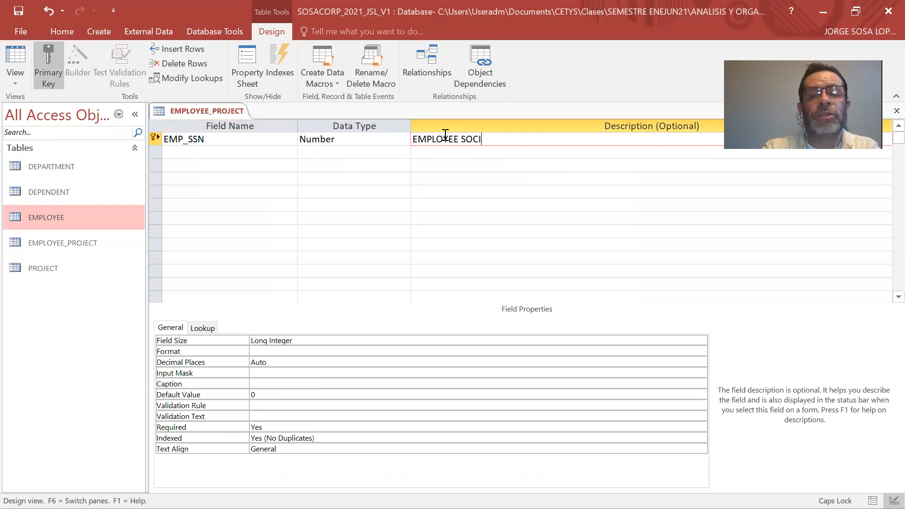
pyautogui.write('AL SECURITY NUMBER')
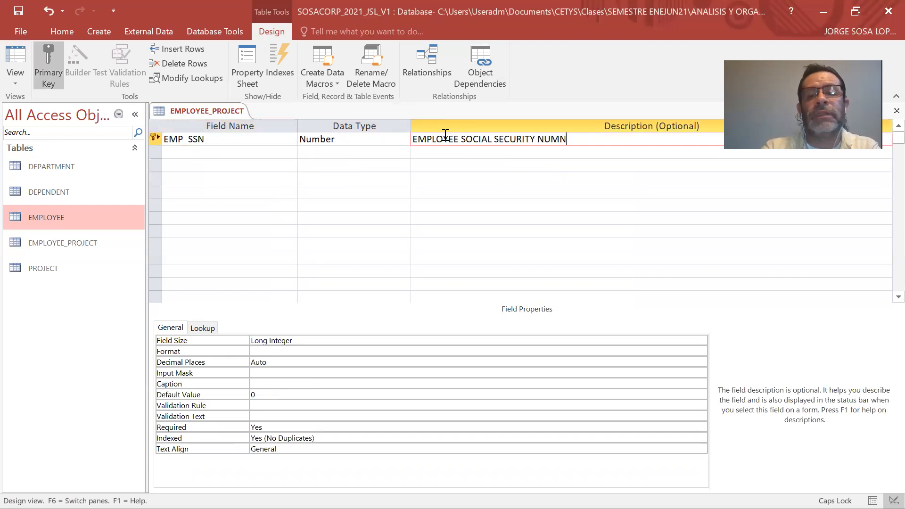
pyautogui.press('BackSpace')
pyautogui.write('ER')
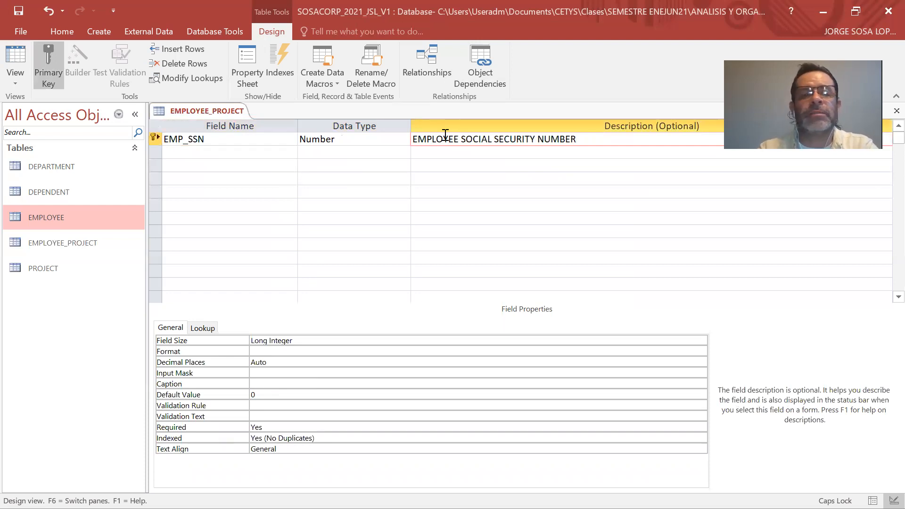
pyautogui.press('Return')
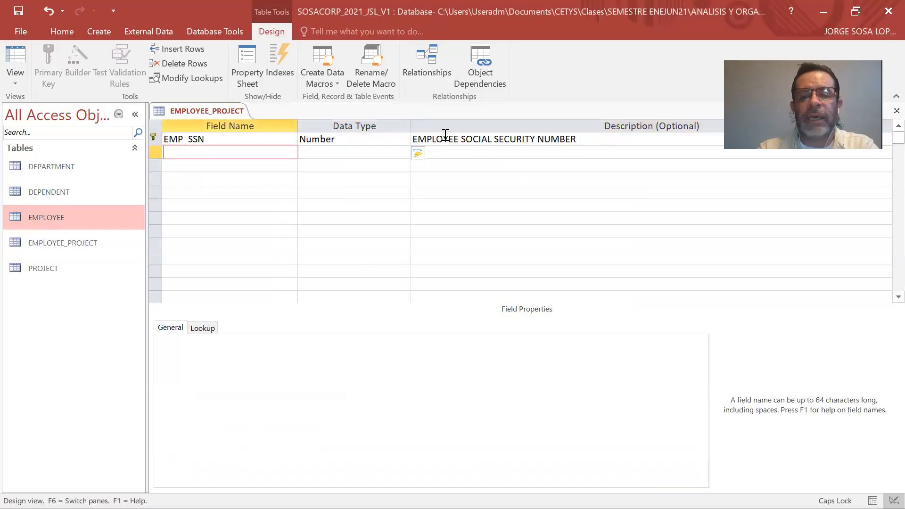
# - Add a PRJ_ID field with the Number data type and the description PROJECT ID
pyautogui.write('PRJ_ID')
pyautogui.press('Return')
pyautogui.write('n')
pyautogui.press('Return')
pyautogui.write('PROJECT ID')
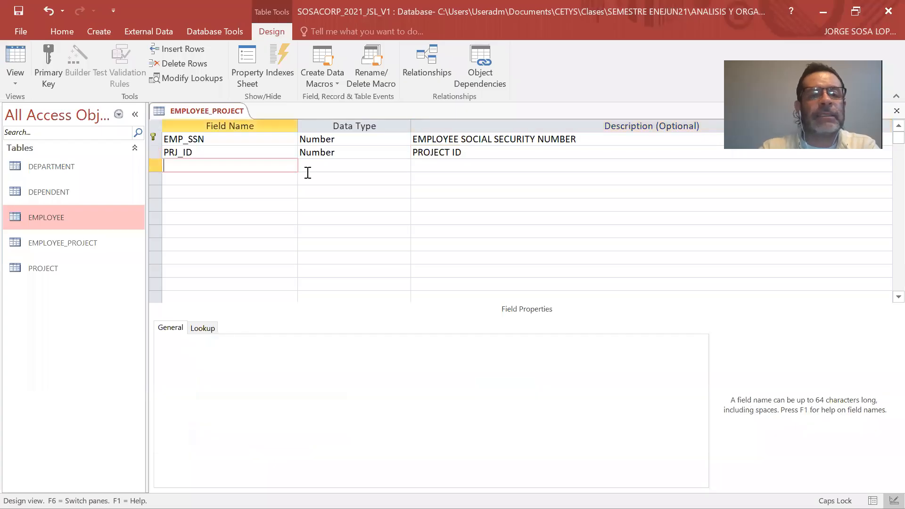
# - Add an EMP_PRHR field to the EMPLOYEE_PROJECT table and set its data type to Number
pyautogui.write('EMP')
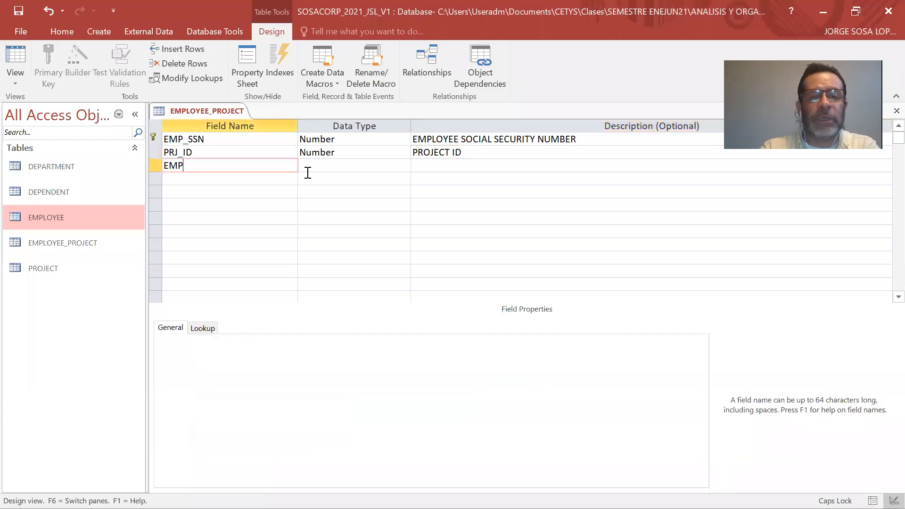
pyautogui.write('_PR')
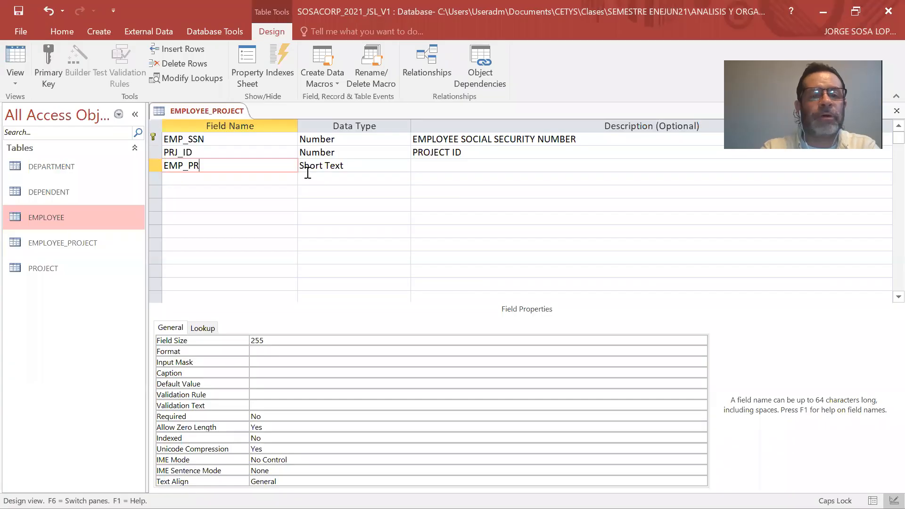
pyautogui.write('HR')
pyautogui.press('Tab')
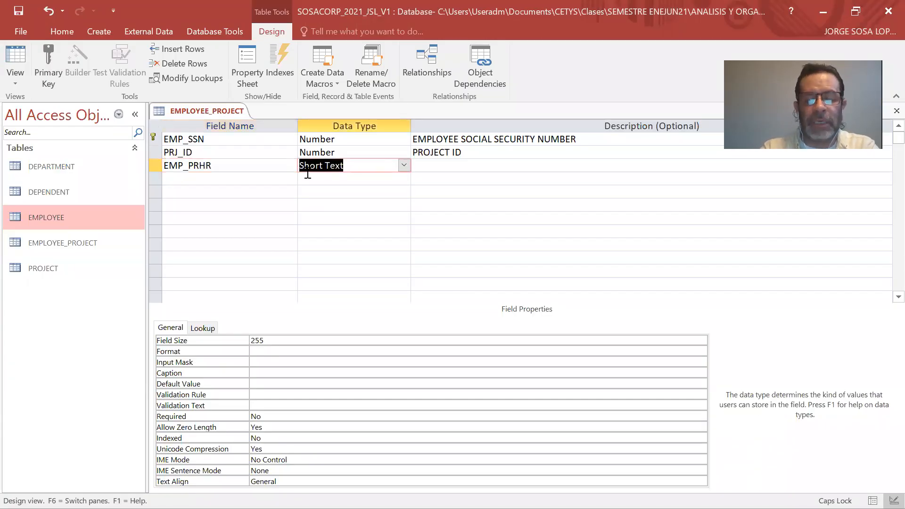
pyautogui.write('Number')
pyautogui.press('Tab')
# - Describe the EMP_PRHR field as EMPLOYEE PROJECT HOURS
pyautogui.write('PROE')
pyautogui.press('BackSpace')
pyautogui.write('JECT HOURS THAT')
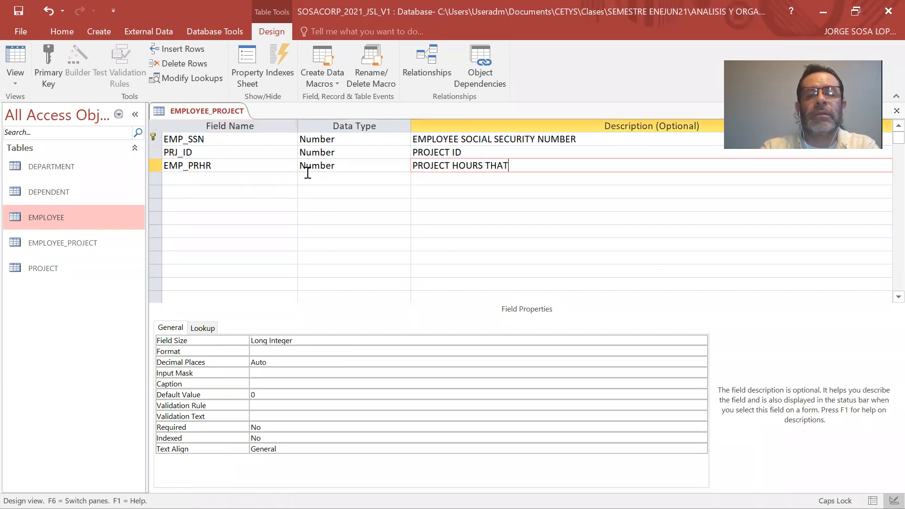
pyautogui.press('BackSpace')
pyautogui.press('BackSpace')
pyautogui.press('BackSpace')
pyautogui.press('BackSpace')
pyautogui.press('BackSpace')
pyautogui.press('BackSpace')
pyautogui.press('BackSpace')
pyautogui.press('BackSpace')
pyautogui.press('BackSpace')
pyautogui.press('BackSpace')
pyautogui.press('BackSpace')
pyautogui.press('BackSpace')
pyautogui.press('BackSpace')
pyautogui.press('BackSpace')
pyautogui.press('BackSpace')
pyautogui.press('BackSpace')
pyautogui.press('BackSpace')
pyautogui.press('BackSpace')
pyautogui.write('EMPLOYEE PROJECT HOURS')
pyautogui.click(266, 204)
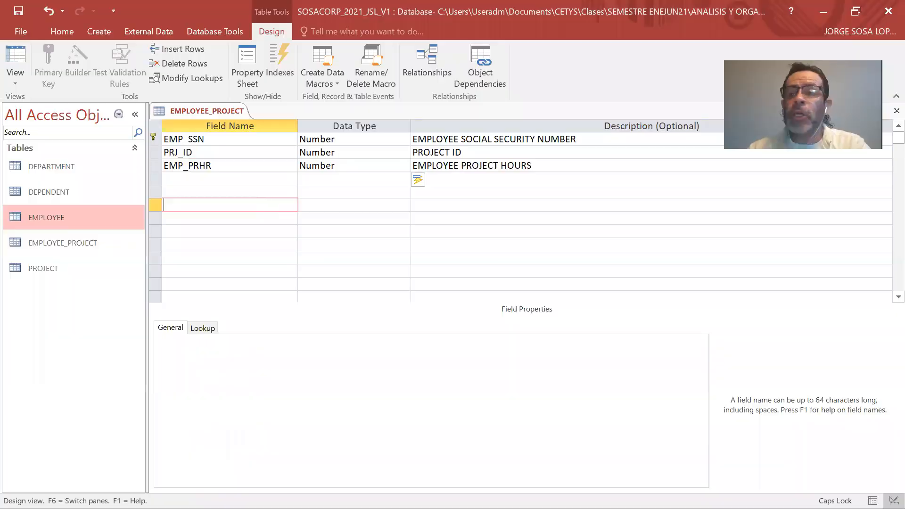
# - Check the key fields of TABLE_EMPLOYEE_PROJECT in the relational model slide and return to the table design in Access
pyautogui.hotkey('alt', 'Tab')
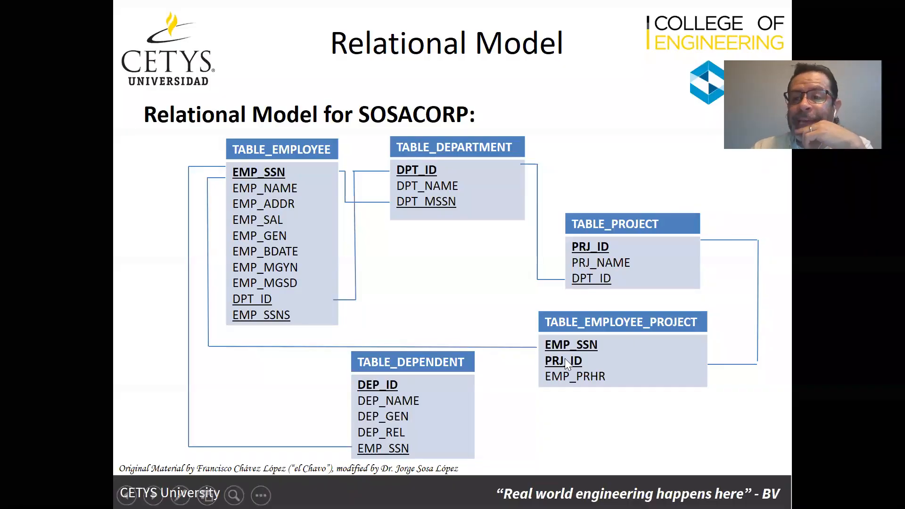
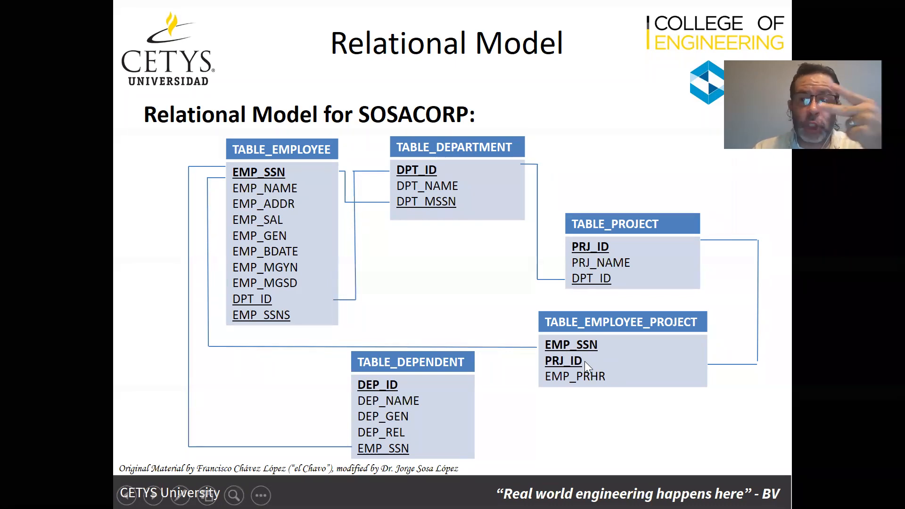
pyautogui.hotkey('alt', 'Tab')
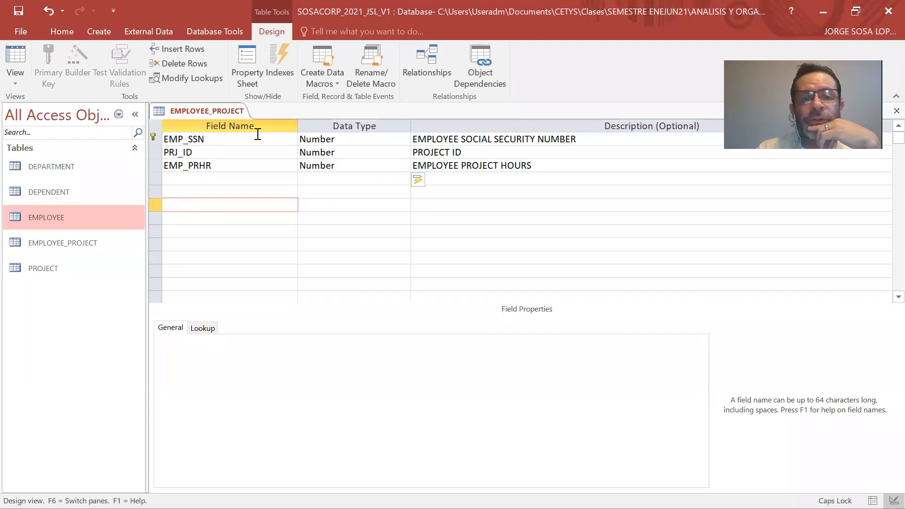
pyautogui.click(158, 137)
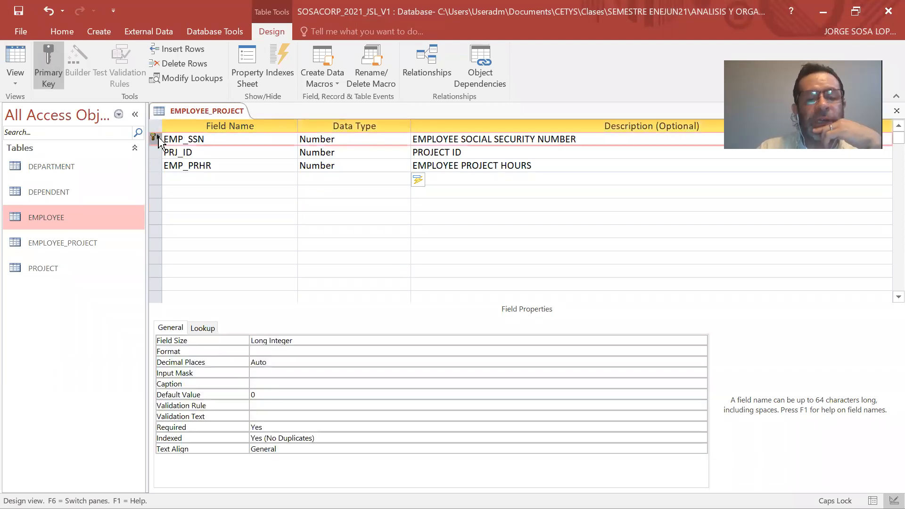
pyautogui.hotkey('shift', 'Down')
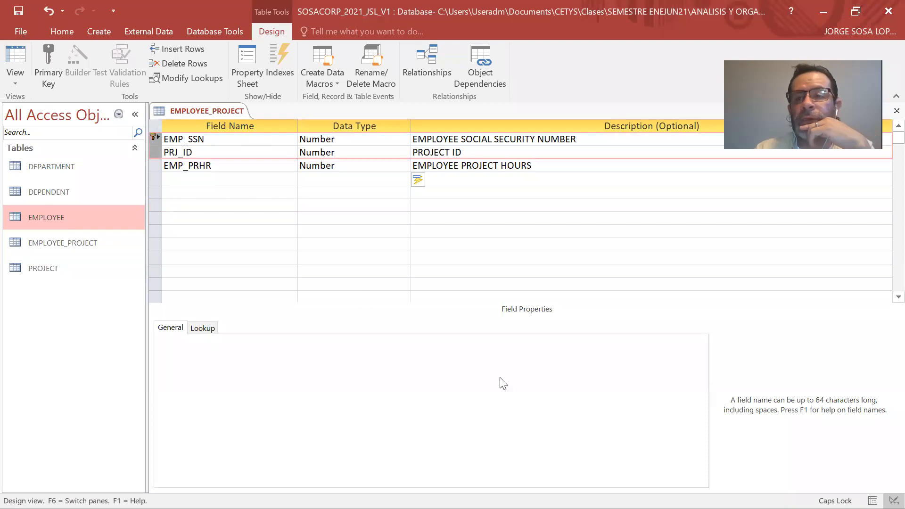
pyautogui.click(237, 220)
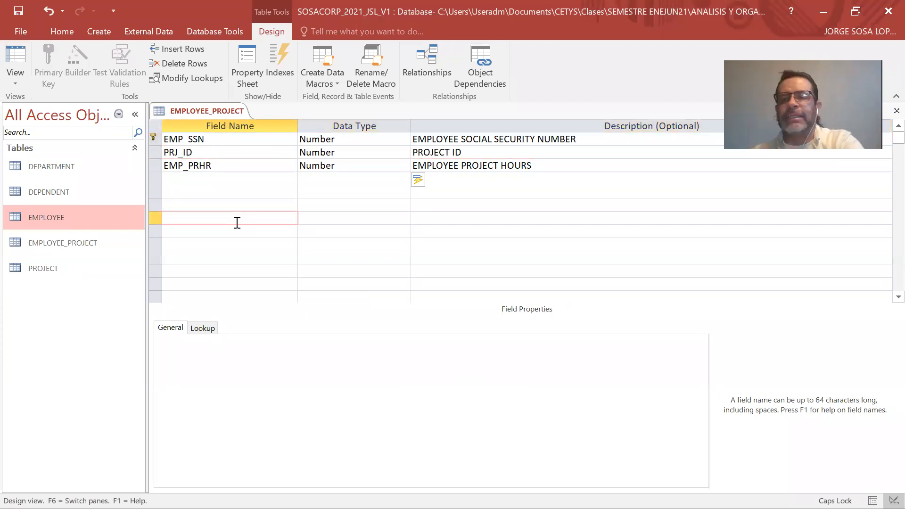
pyautogui.click(156, 137)
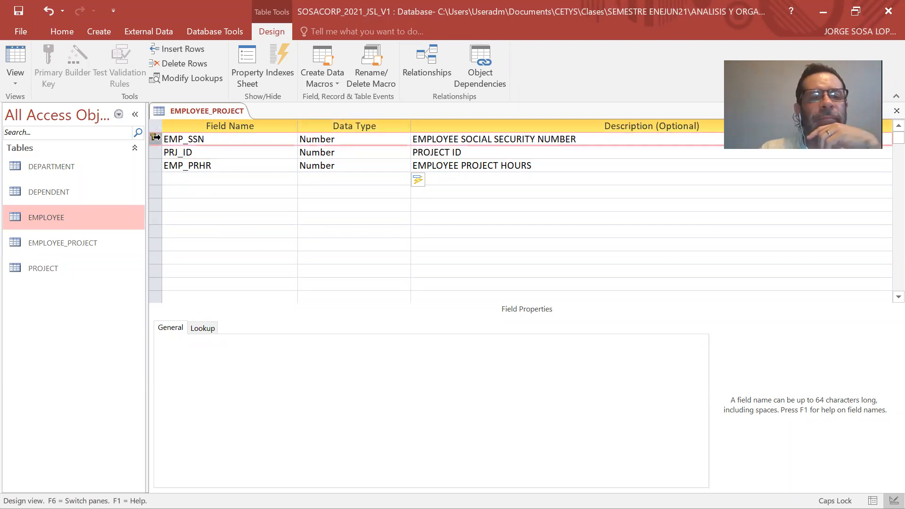
pyautogui.moveTo(156, 137); pyautogui.dragTo(155, 150)
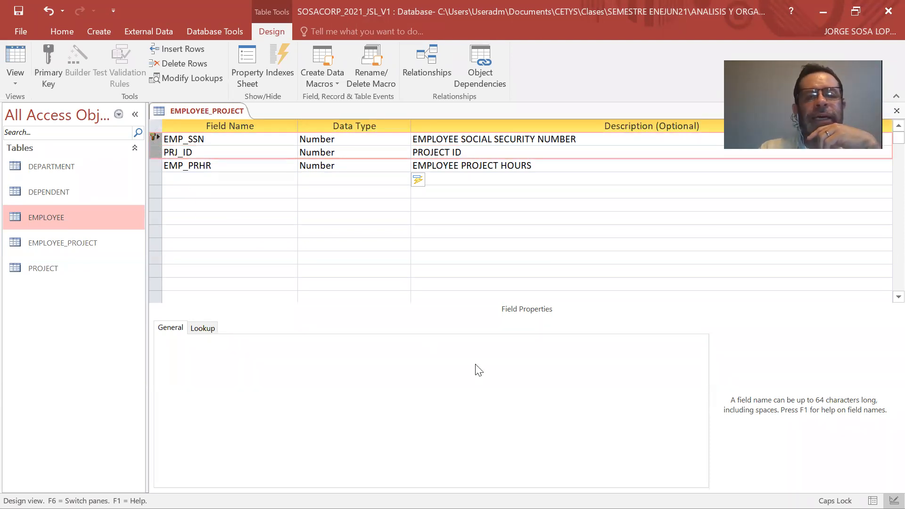
pyautogui.click(238, 203)
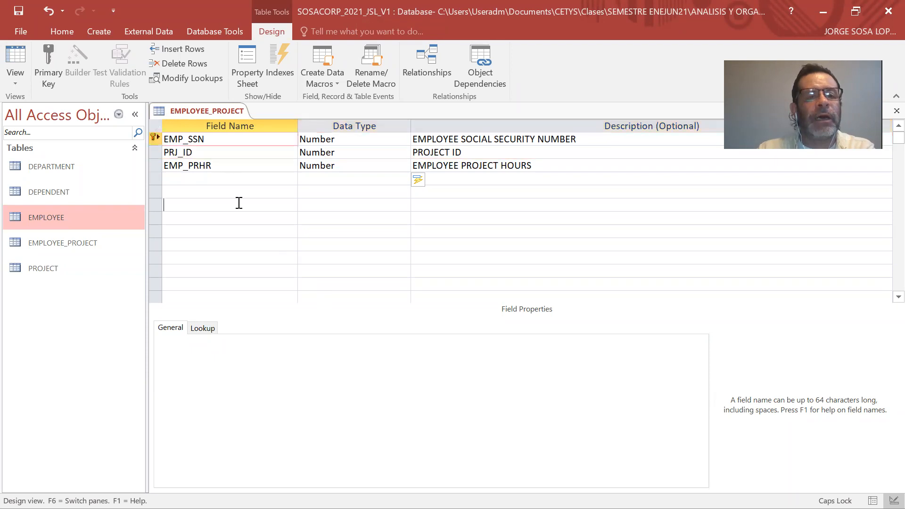
pyautogui.moveTo(155, 137); pyautogui.dragTo(157, 151)
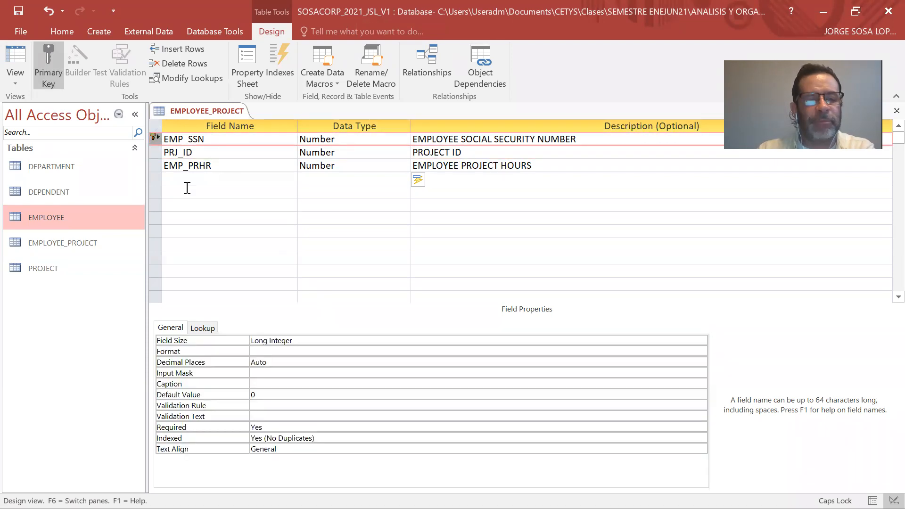
pyautogui.click(155, 151)
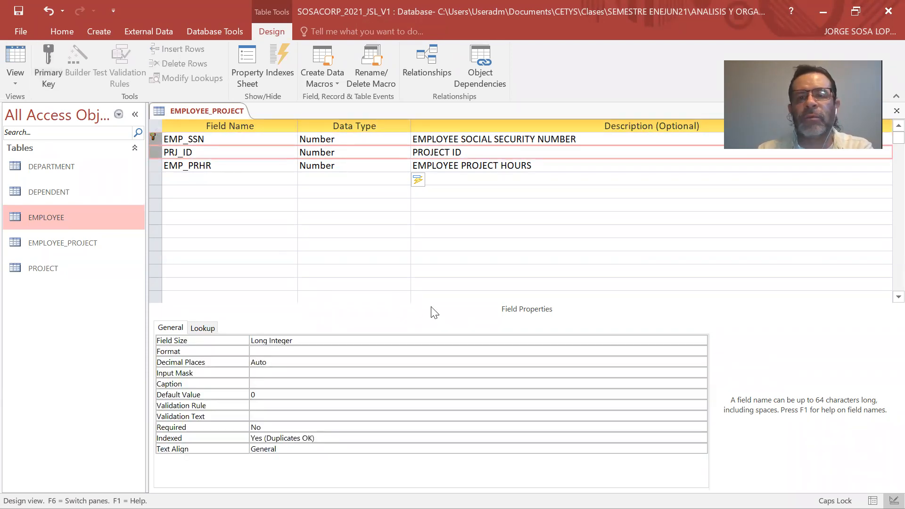
pyautogui.click(189, 191)
# - Set the EMP_SSN and PRJ_ID fields together as the composite primary key of EMPLOYEE_PROJECT
pyautogui.moveTo(156, 139); pyautogui.dragTo(157, 152)
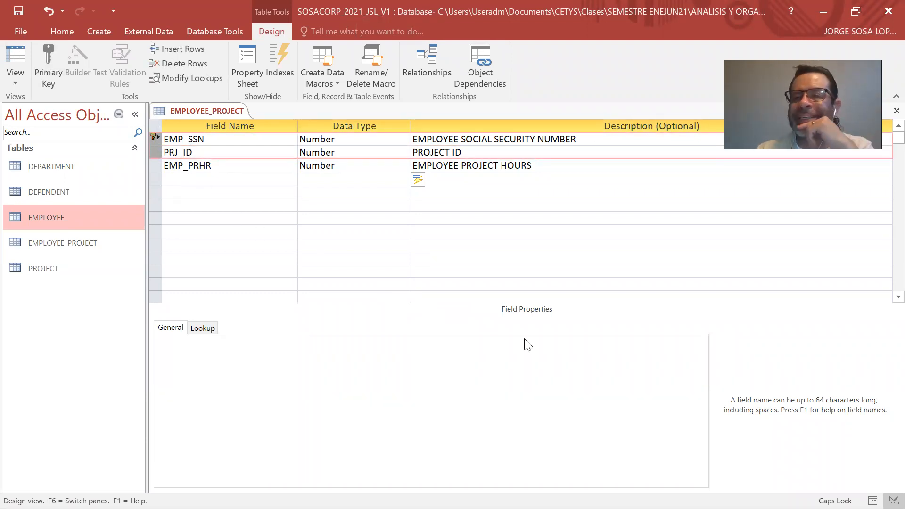
pyautogui.click(48, 66)
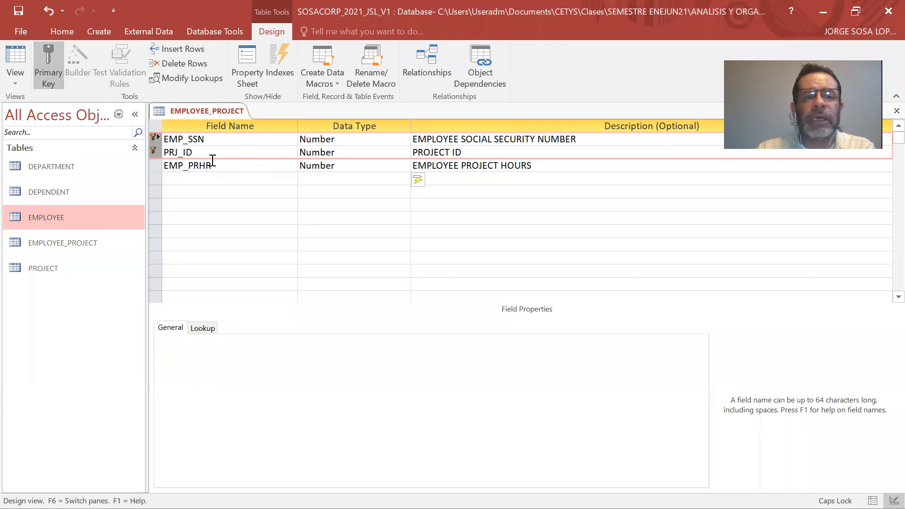
pyautogui.click(233, 217)
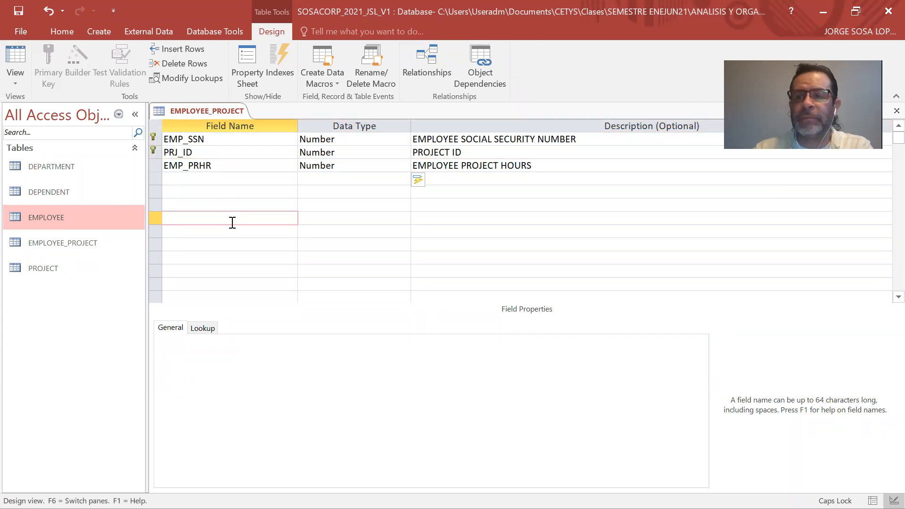
# - Save and close the EMPLOYEE_PROJECT table
pyautogui.rightClick(221, 114)
pyautogui.click(220, 117)
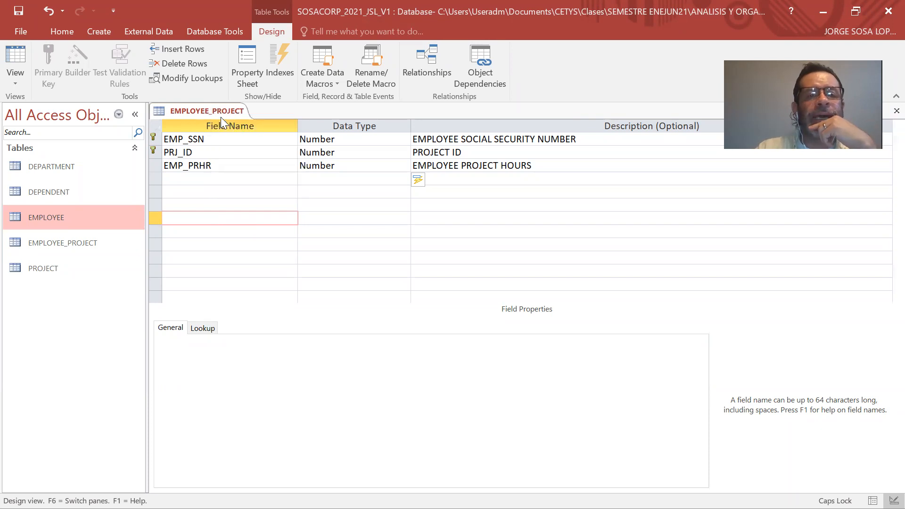
pyautogui.rightClick(217, 113)
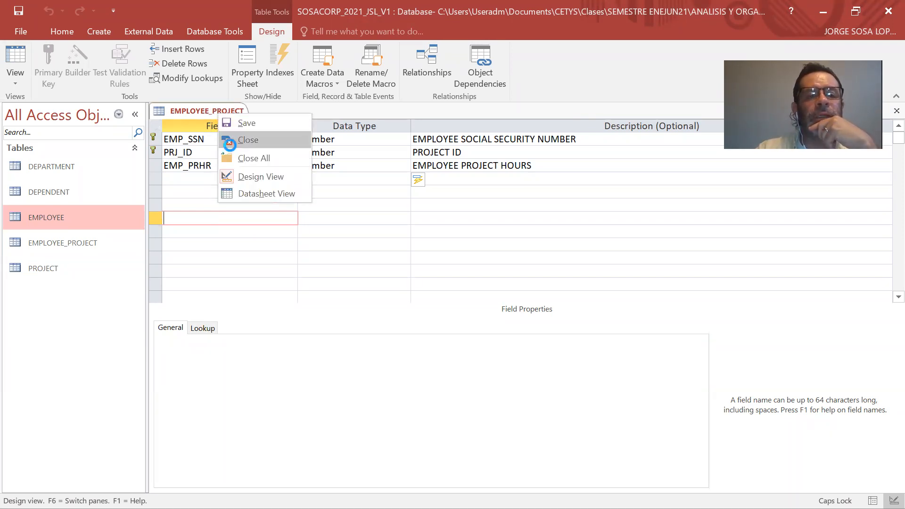
pyautogui.click(230, 146)
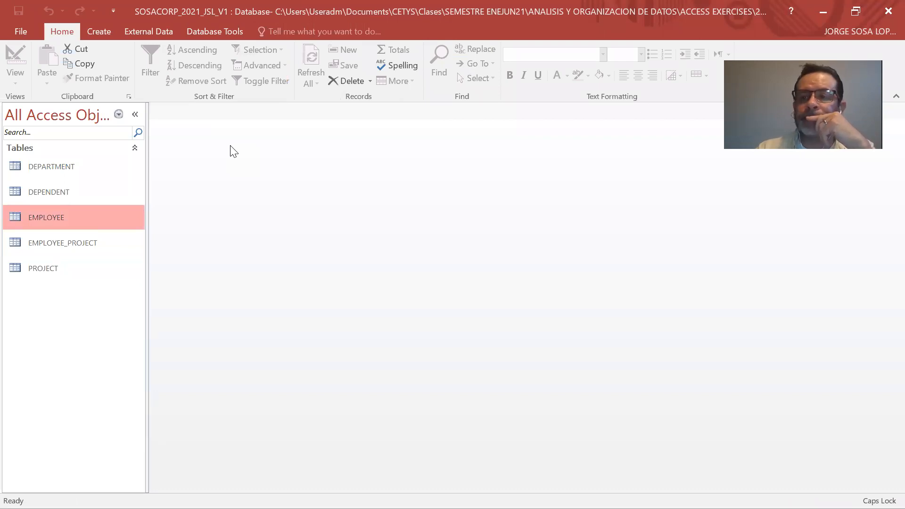